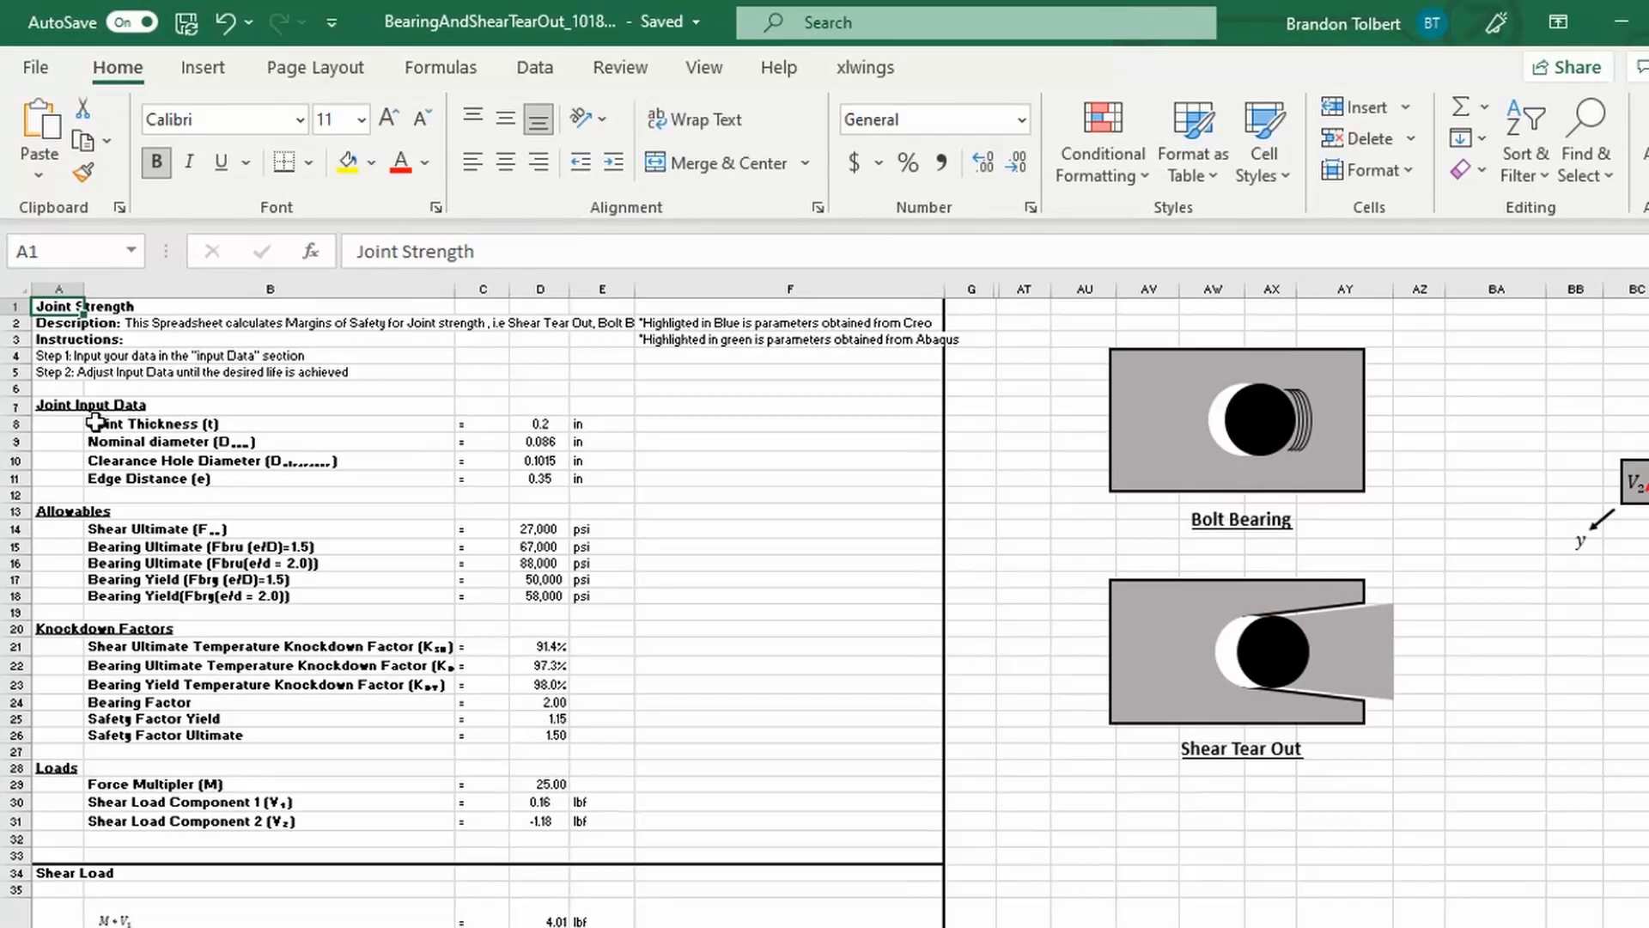
# - Review the joint input data, knockdown factors, force multiplier and shear load components in the Joint Strength sheet
pyautogui.click(88, 393)
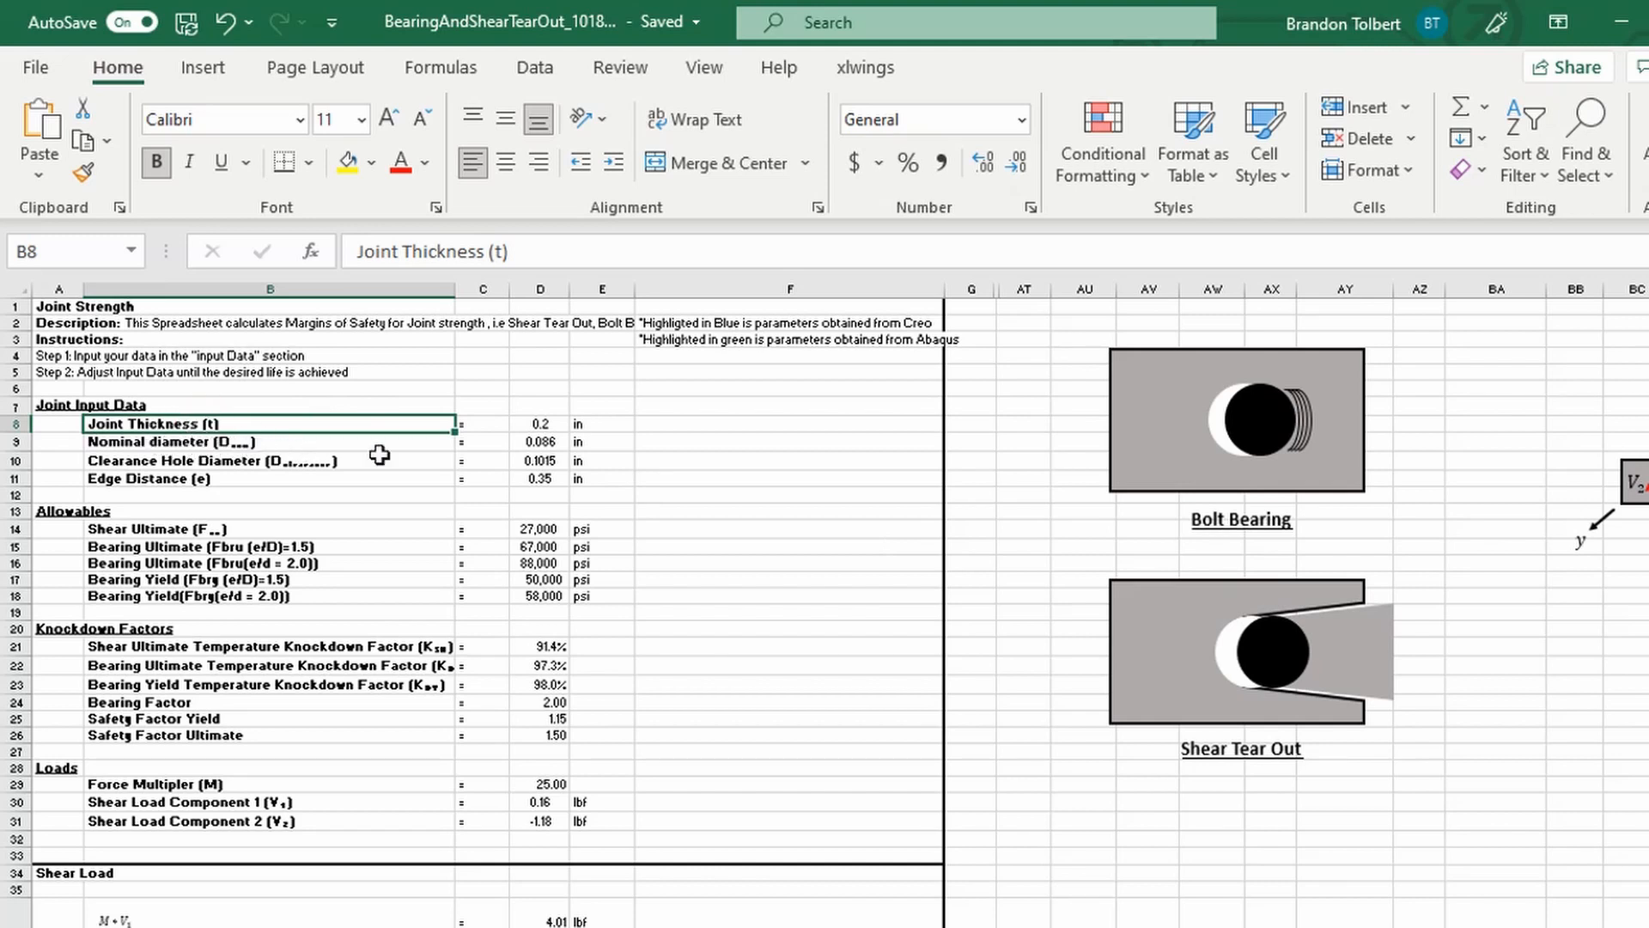
pyautogui.click(156, 464)
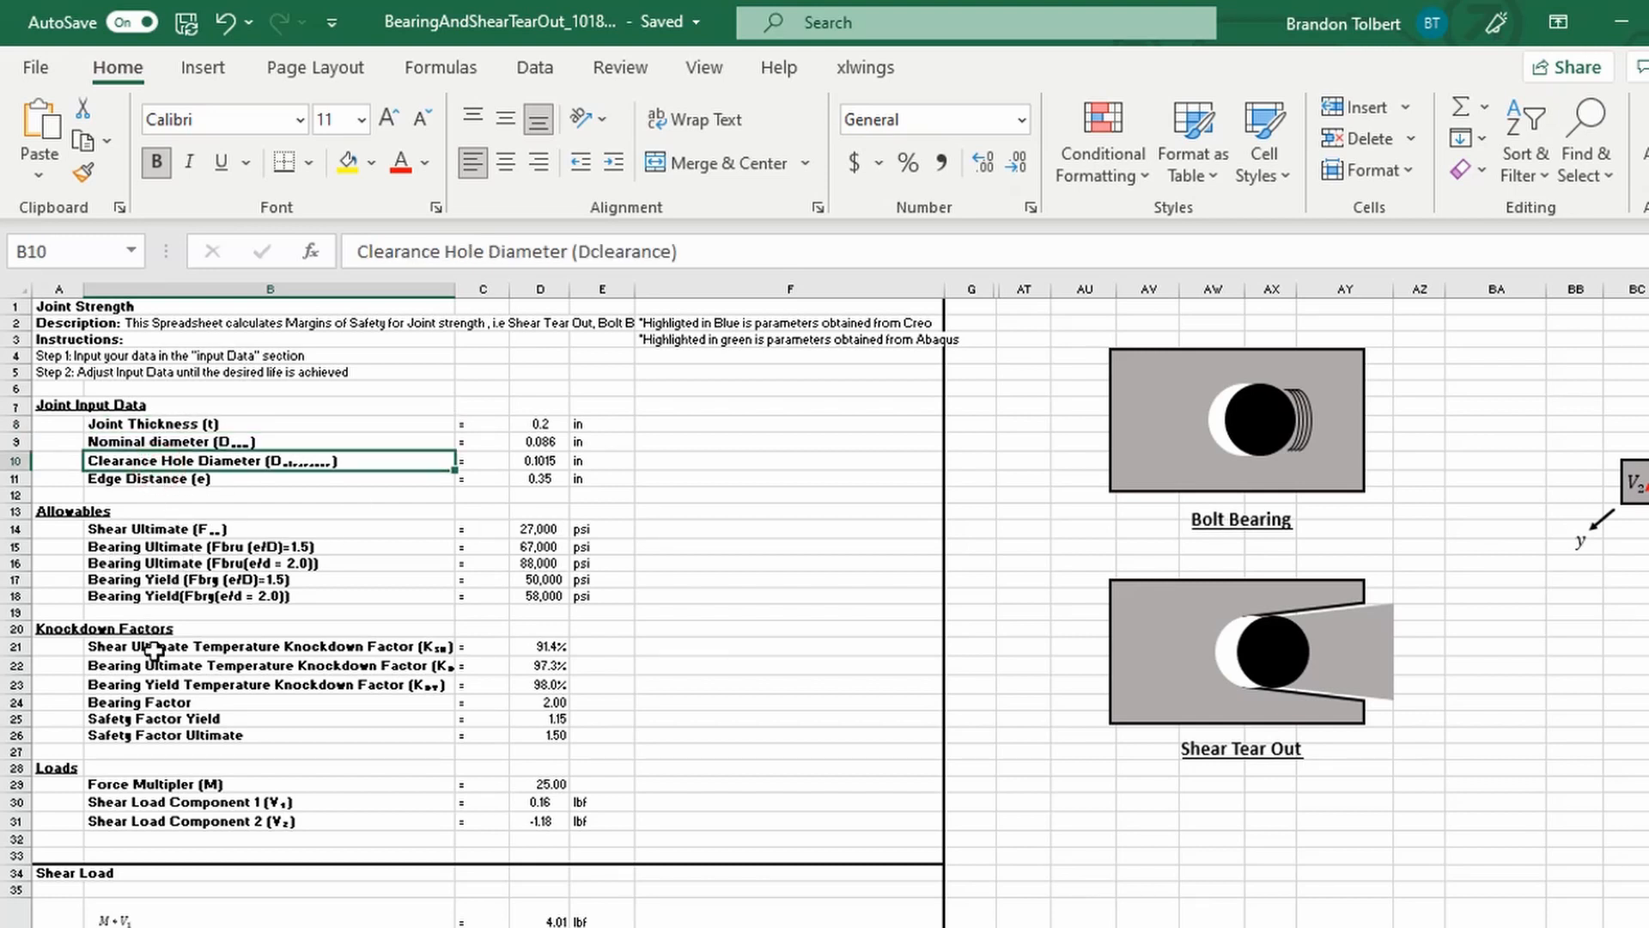
pyautogui.moveTo(146, 646); pyautogui.dragTo(142, 734)
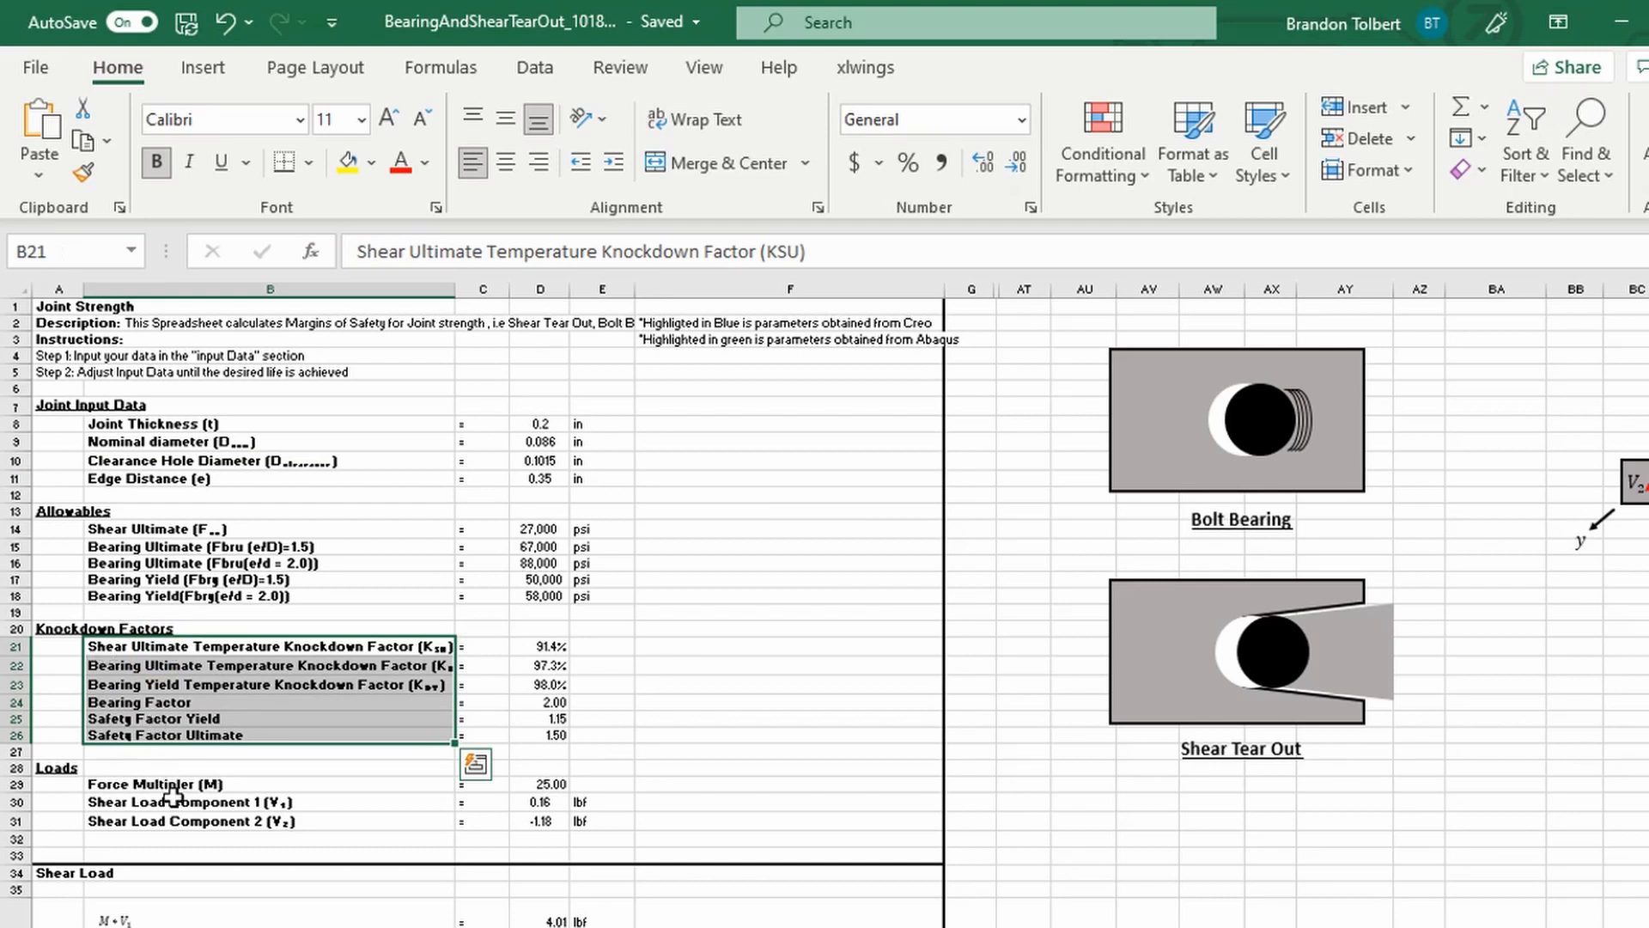
pyautogui.moveTo(172, 802); pyautogui.dragTo(176, 820)
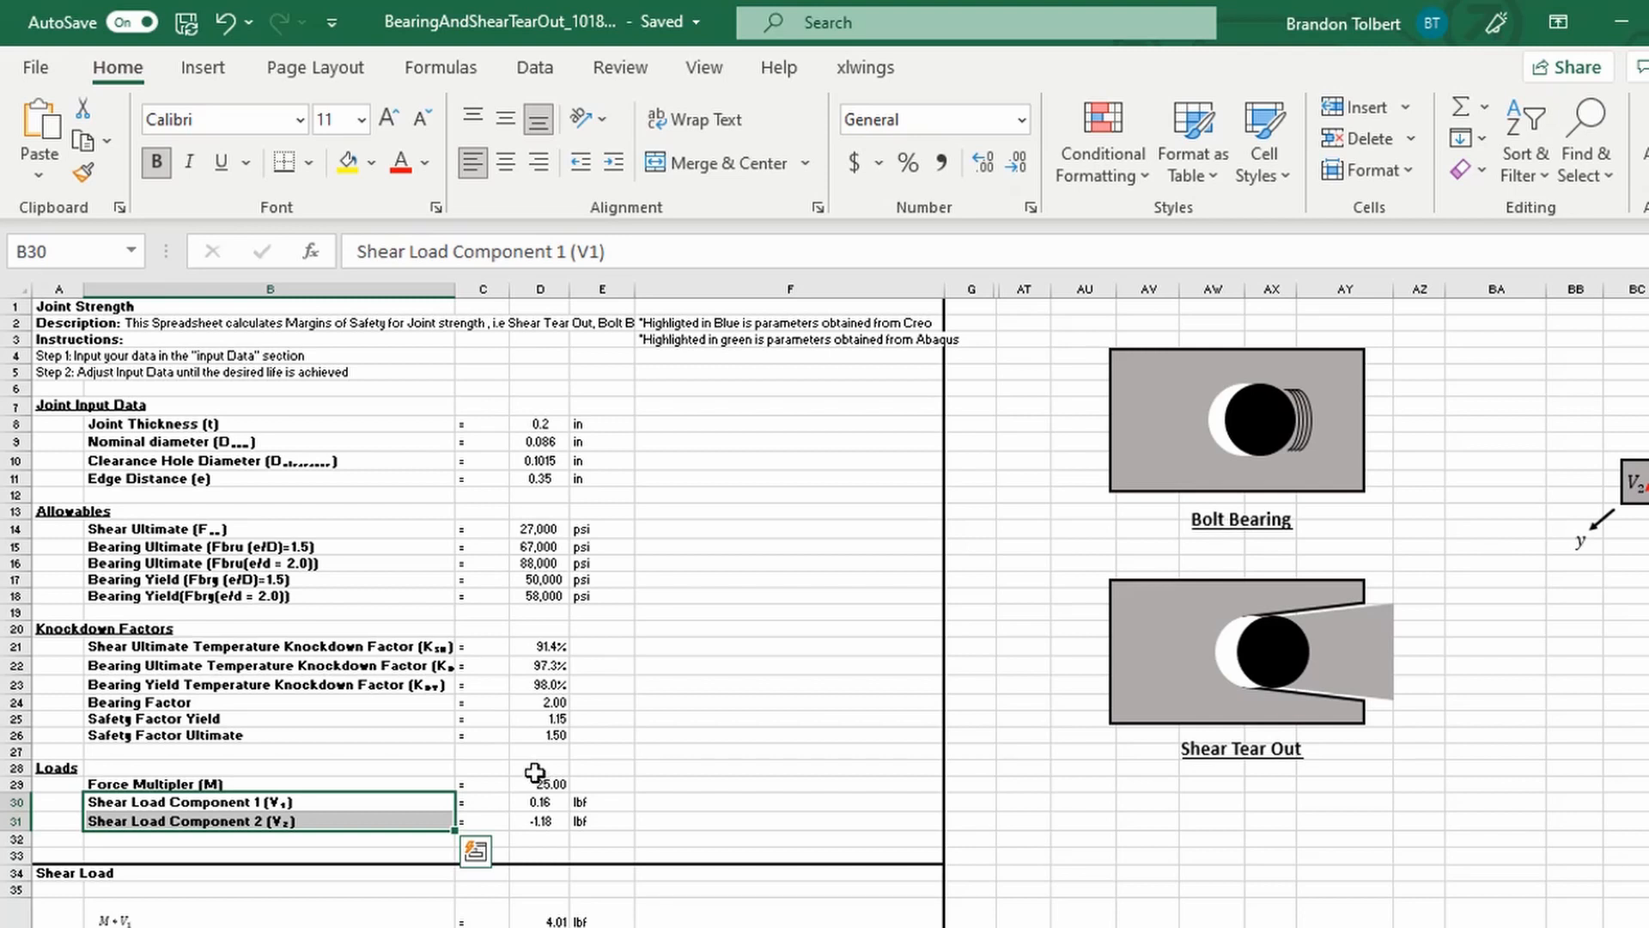
pyautogui.click(541, 780)
pyautogui.click(279, 804)
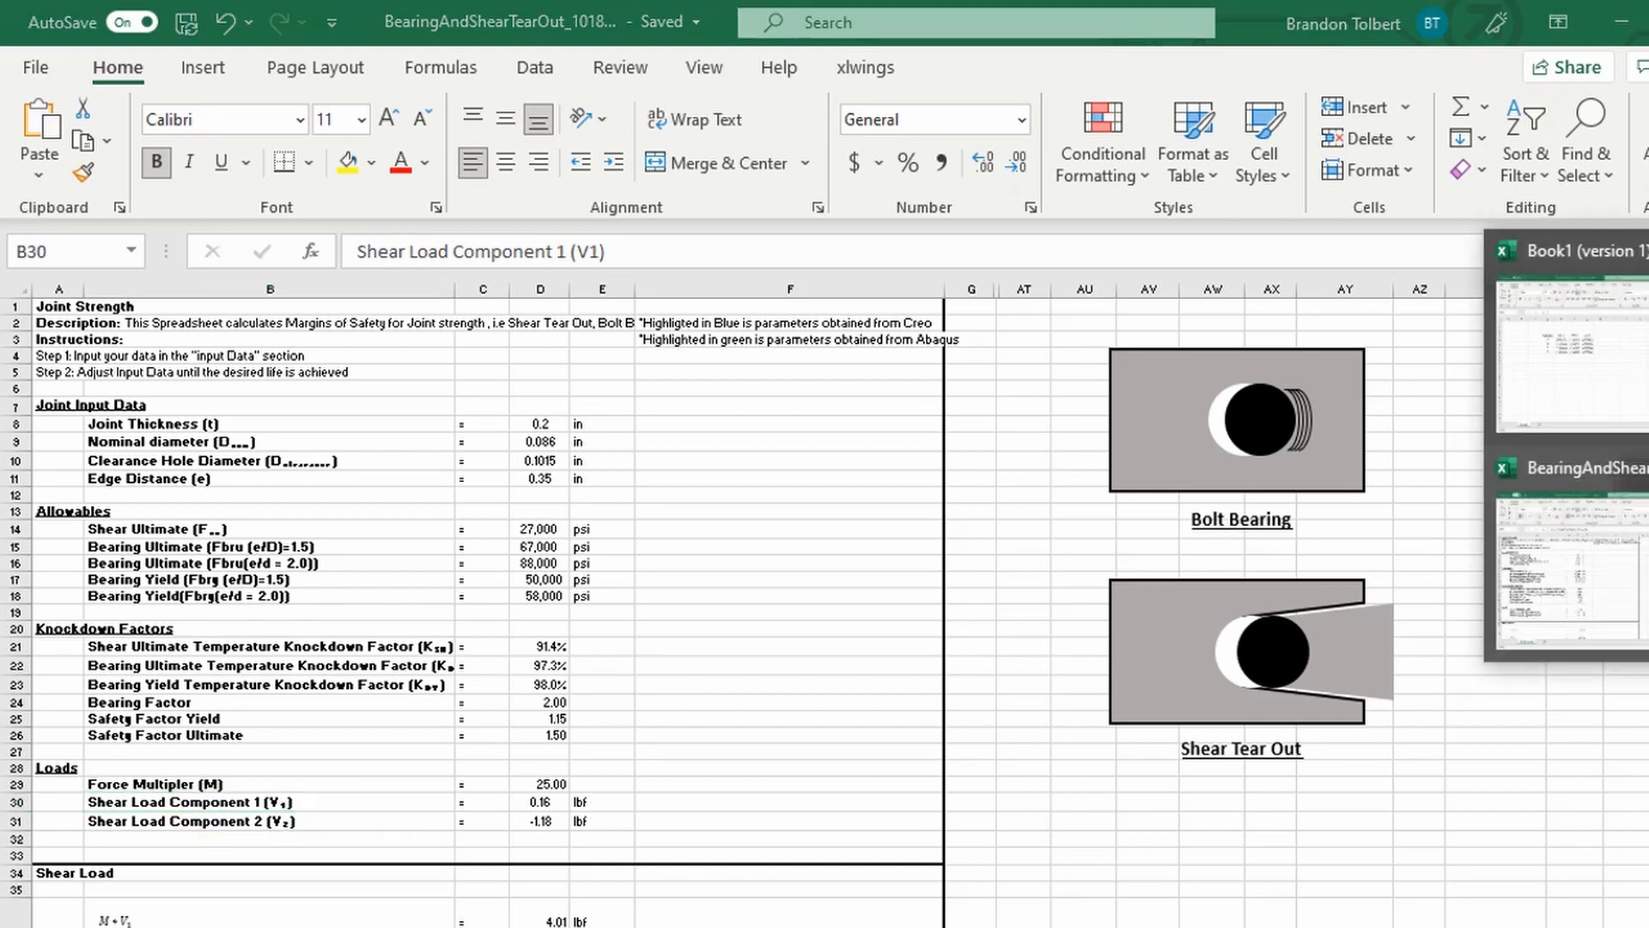
# - Switch to the Book1 workbook and review the CTF1, CTF2 and CTF3 forces for elements 3 to 6, focusing on element 3
pyautogui.click(1636, 381)
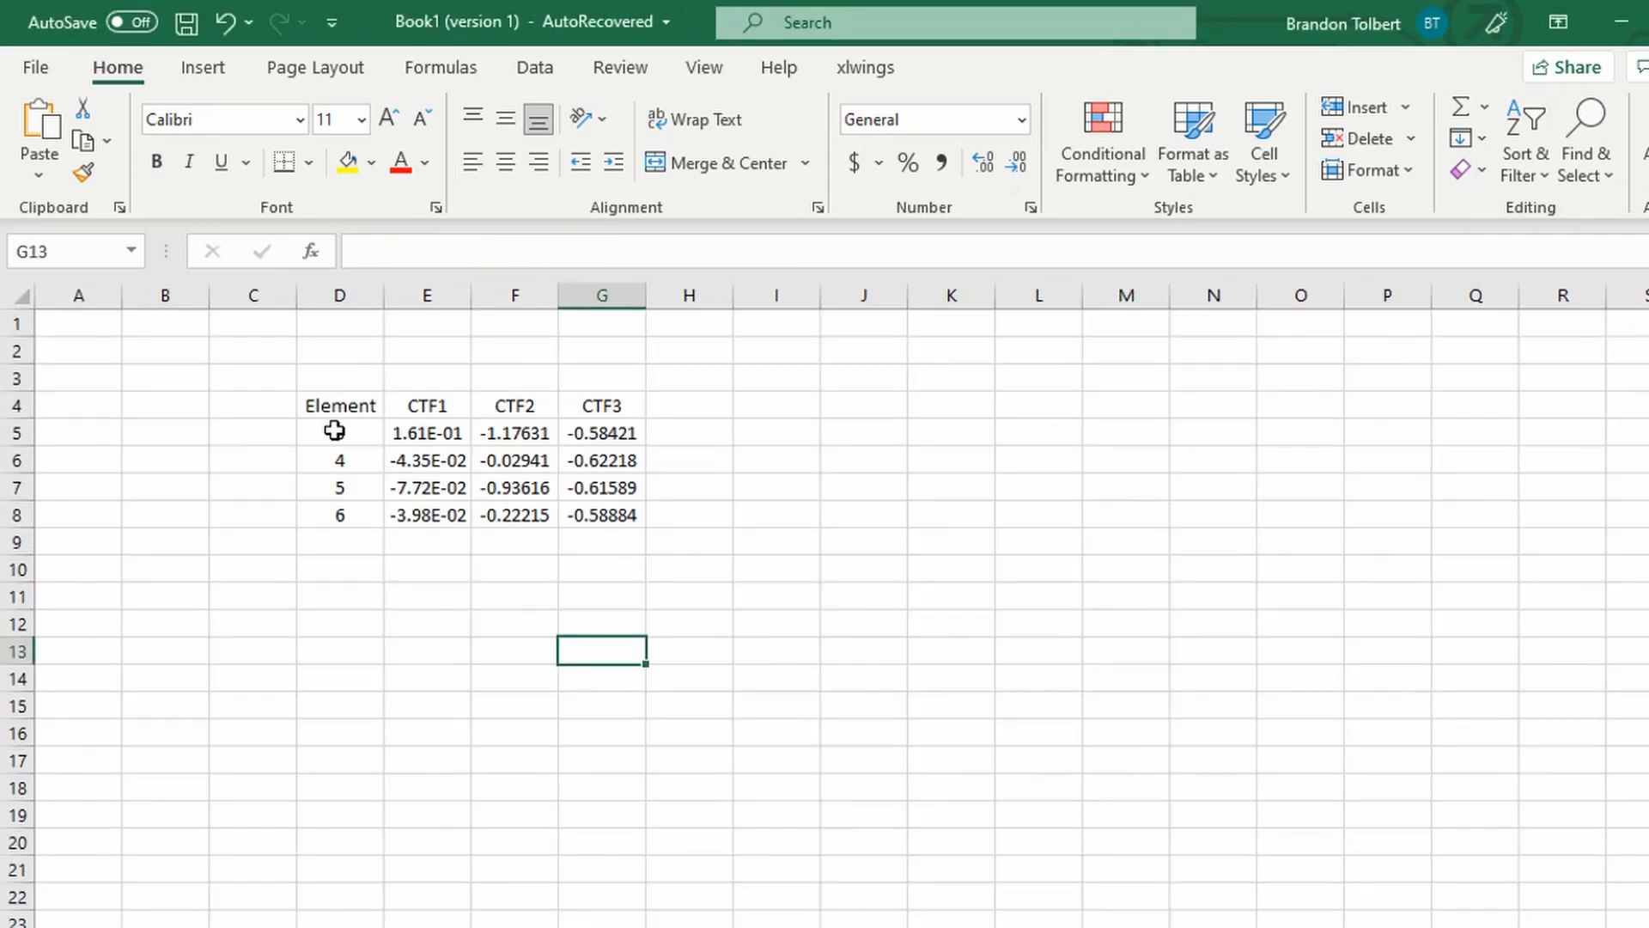
pyautogui.moveTo(334, 430); pyautogui.dragTo(333, 508)
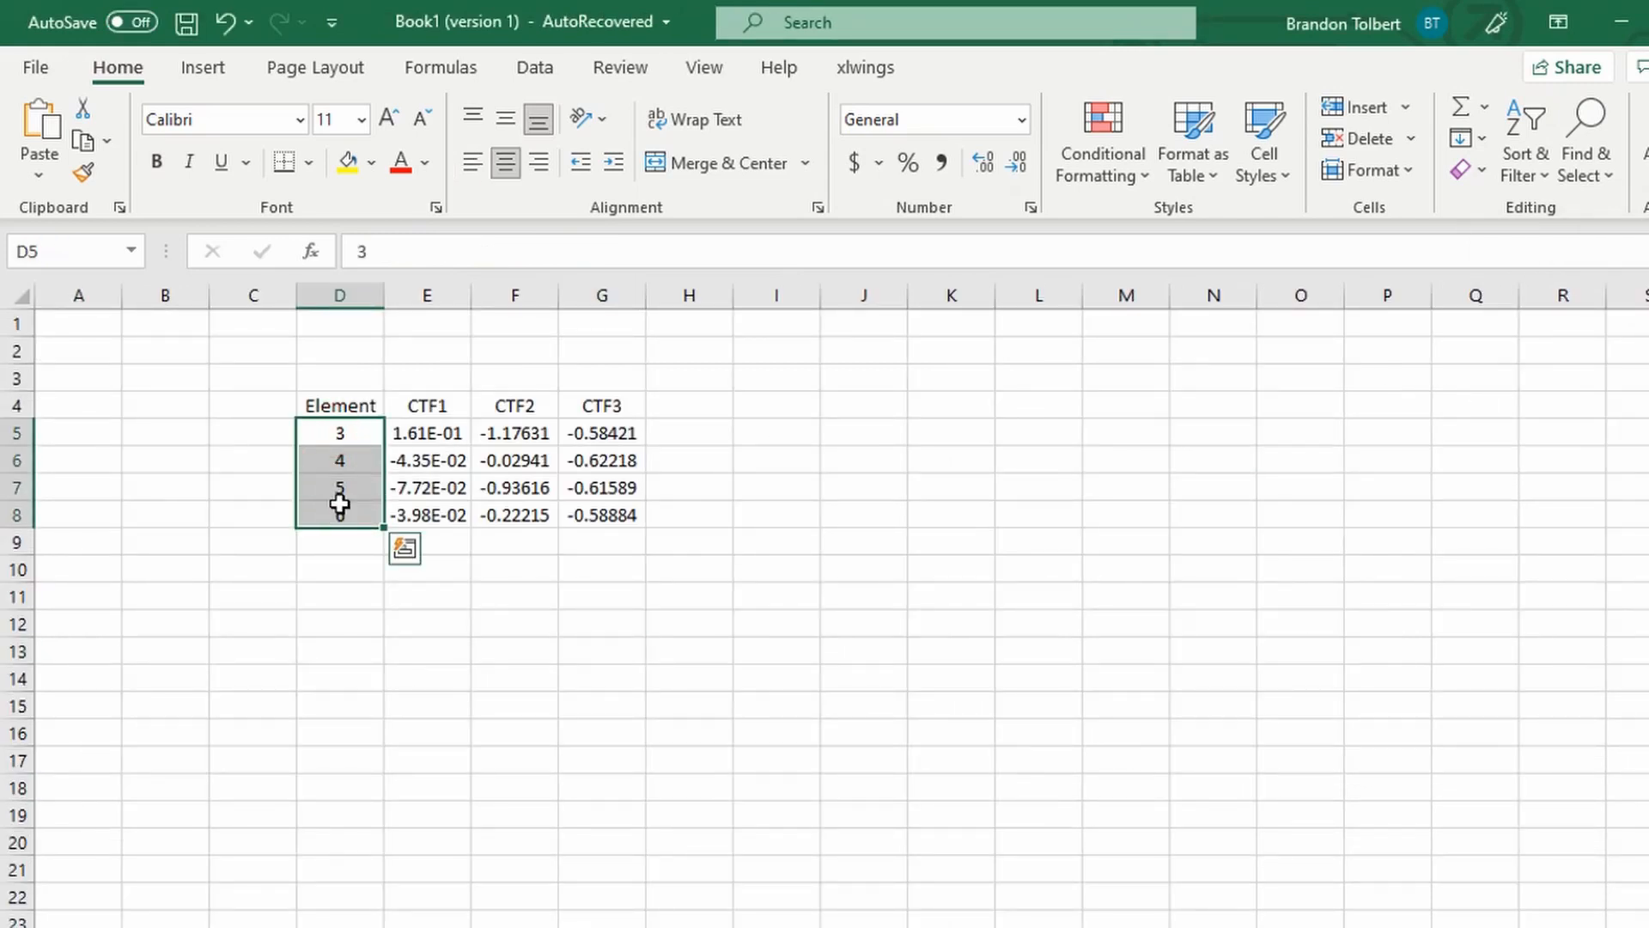
pyautogui.moveTo(422, 430); pyautogui.dragTo(600, 506)
pyautogui.click(777, 508)
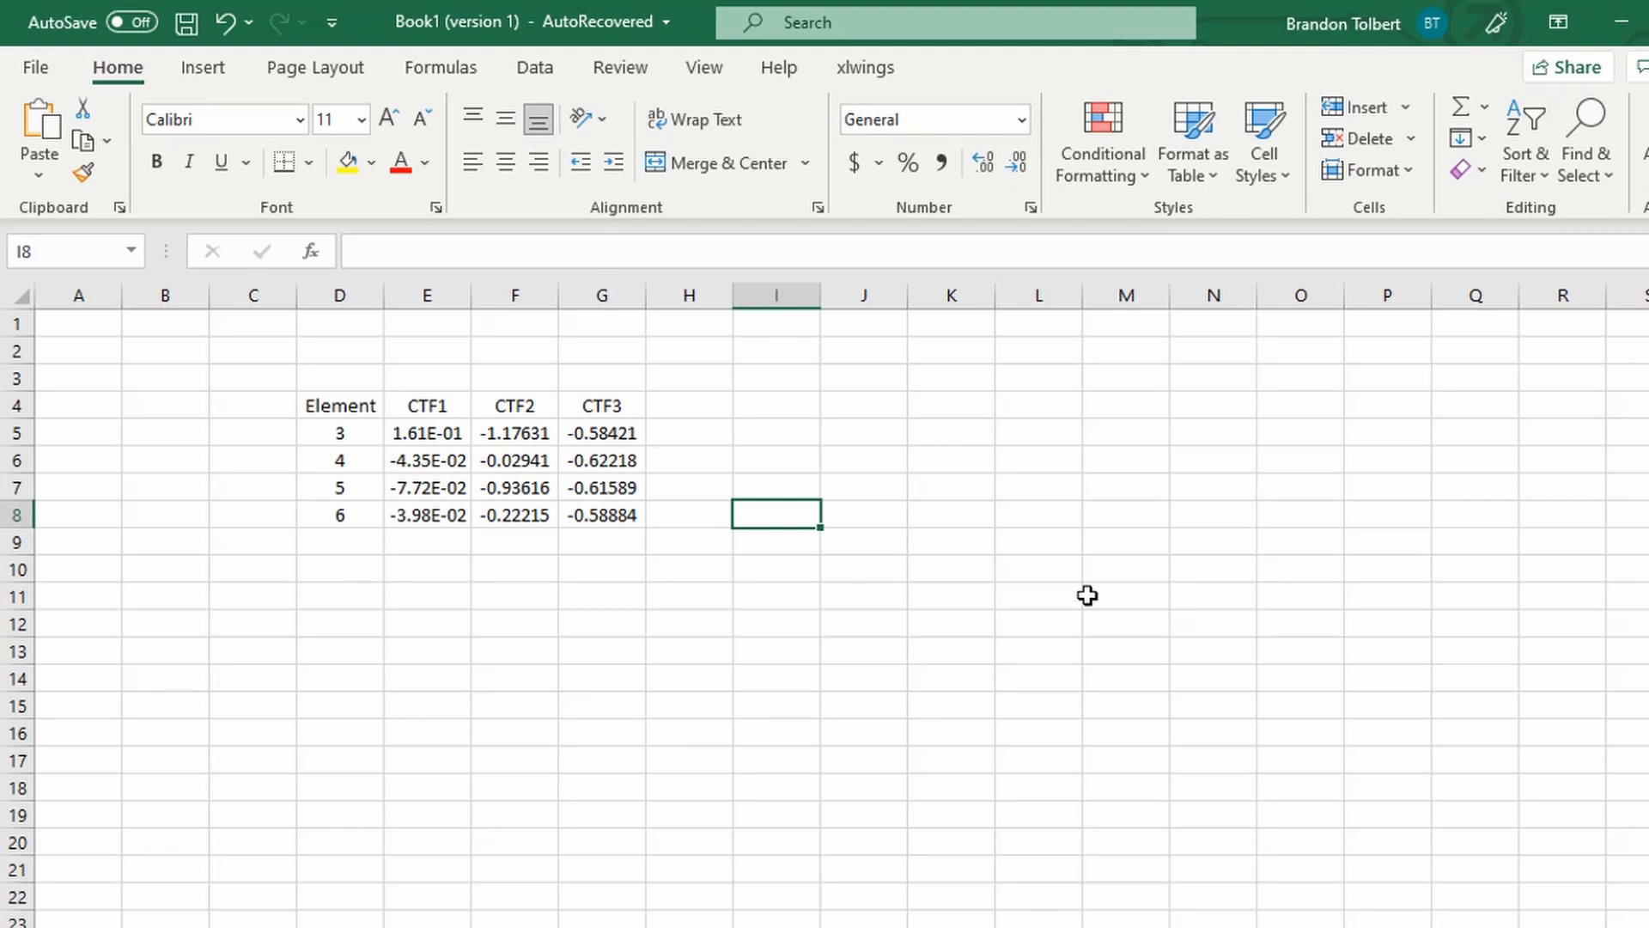
pyautogui.moveTo(351, 436); pyautogui.dragTo(626, 430)
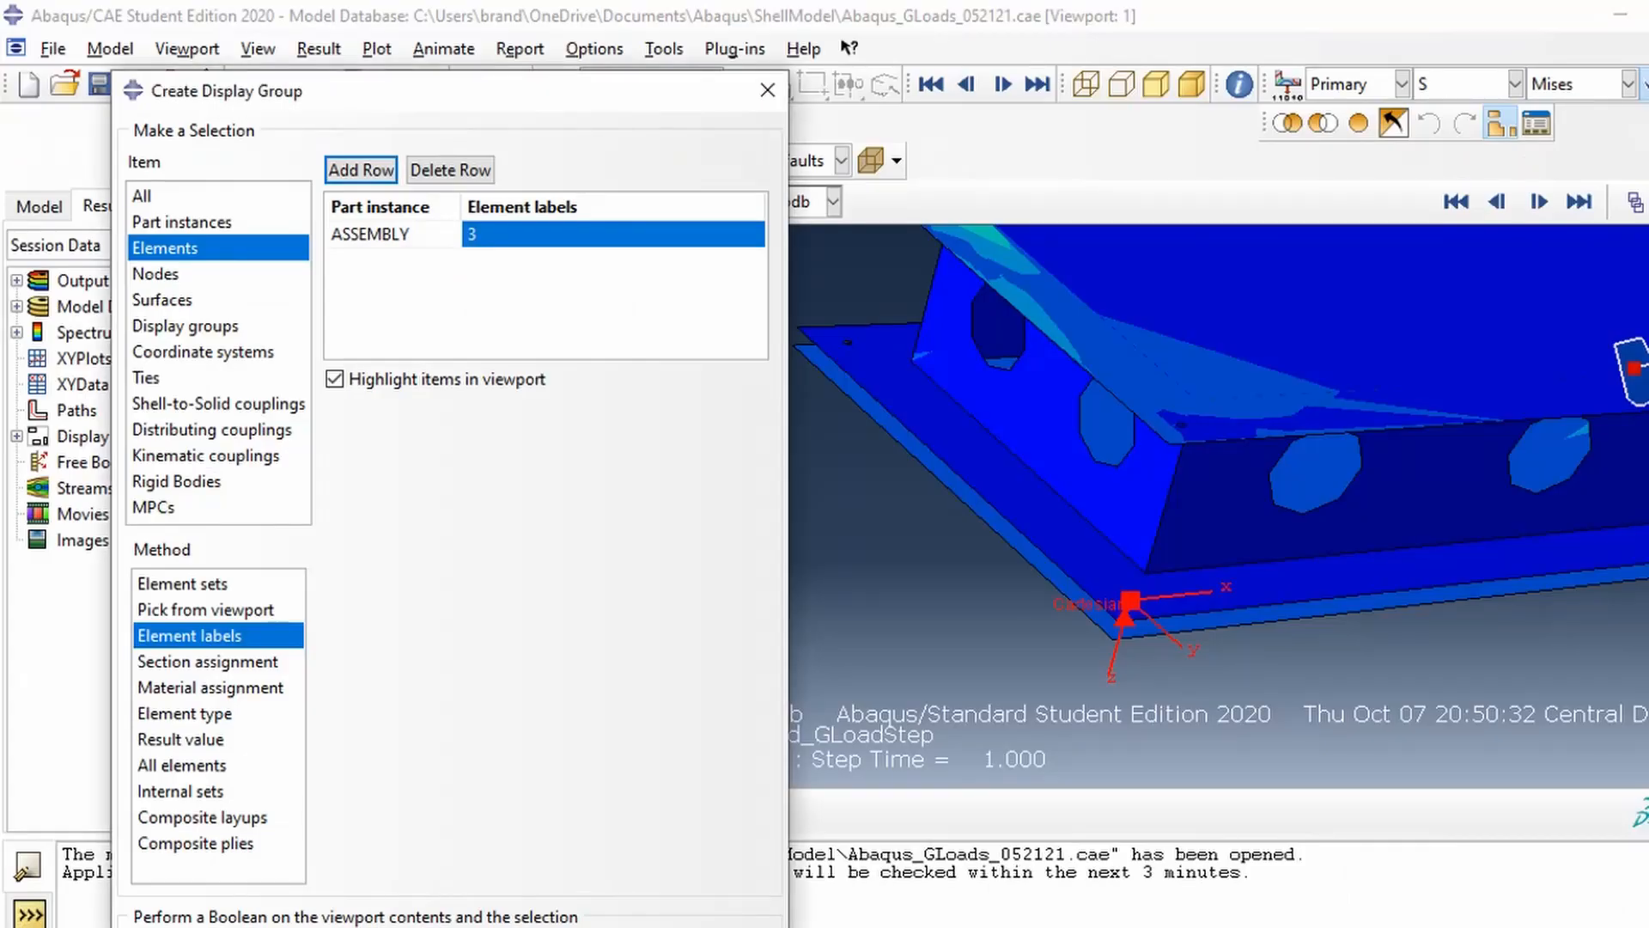
# - In Abaqus, locate the connector by entering element label 3 for a display group and highlighting it in the viewport
pyautogui.click(764, 90)
pyautogui.keyDown('ctrl'); pyautogui.keyDown('alt'); pyautogui.moveTo(891, 299); pyautogui.dragTo(1241, 458); pyautogui.keyUp('alt'); pyautogui.keyUp('ctrl')
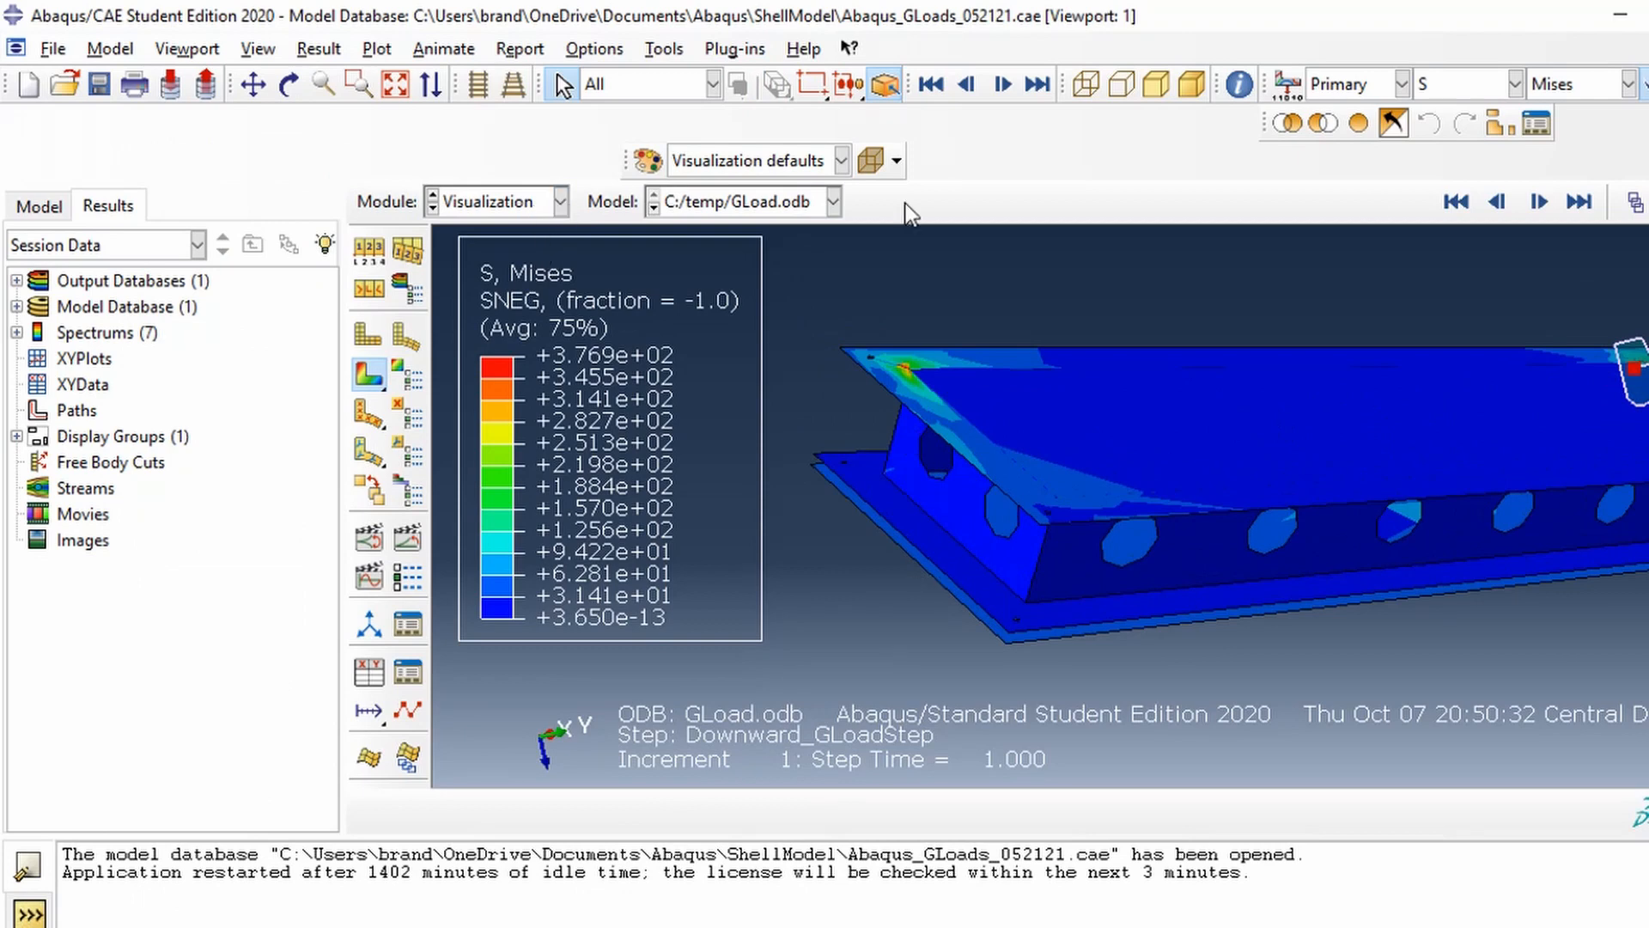
pyautogui.click(1497, 133)
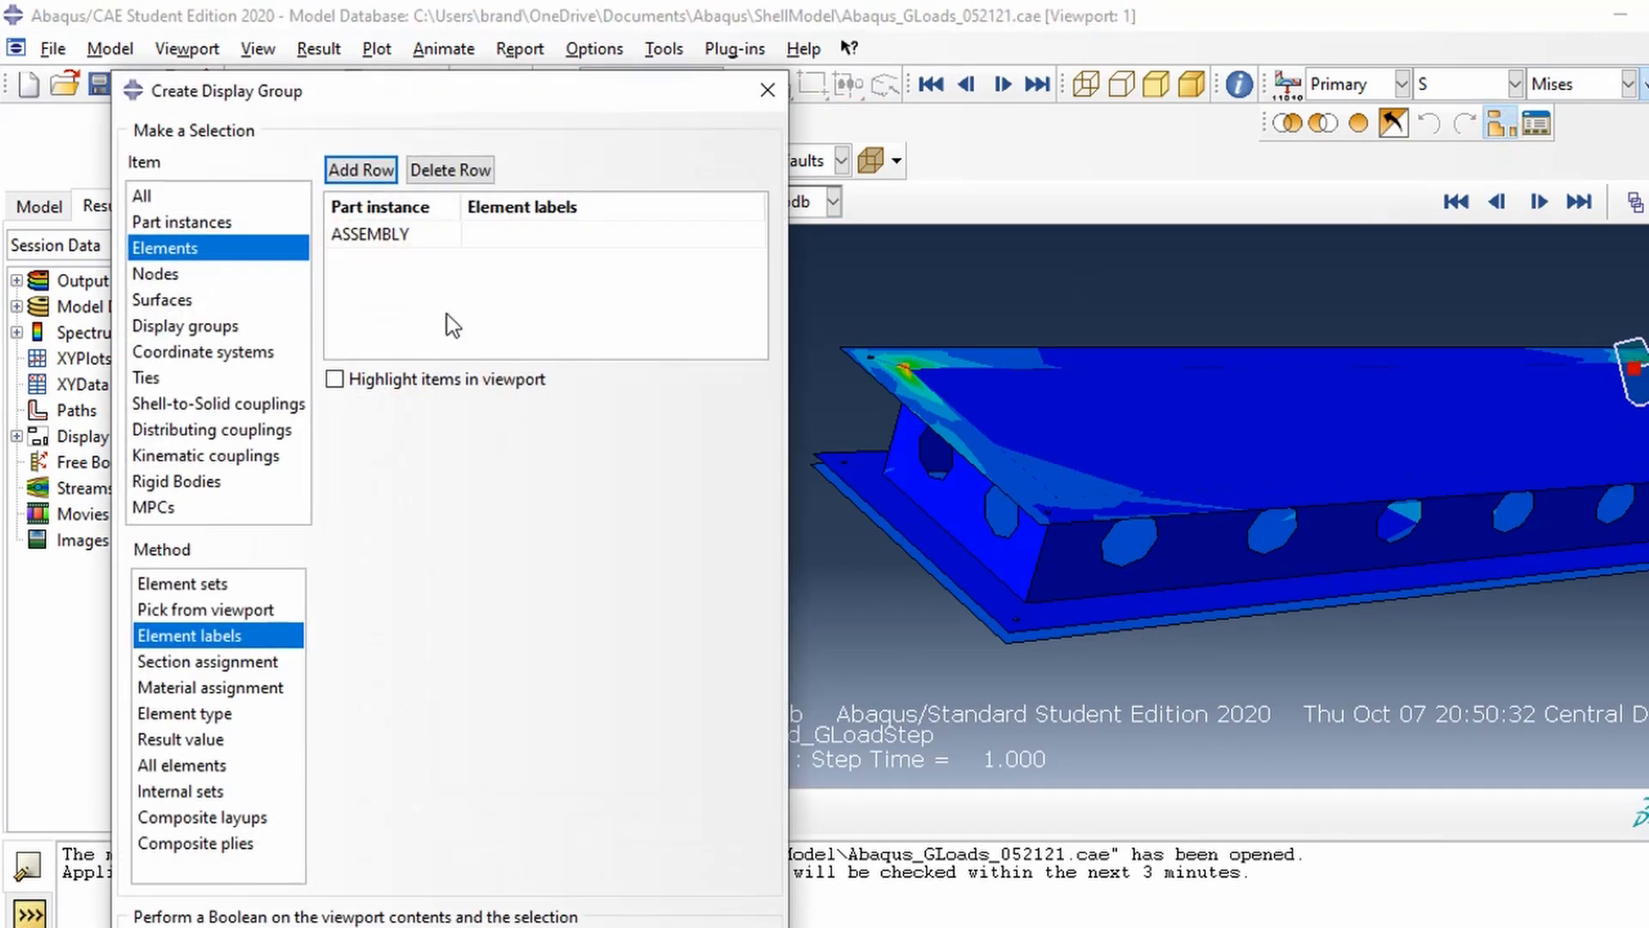
pyautogui.click(199, 248)
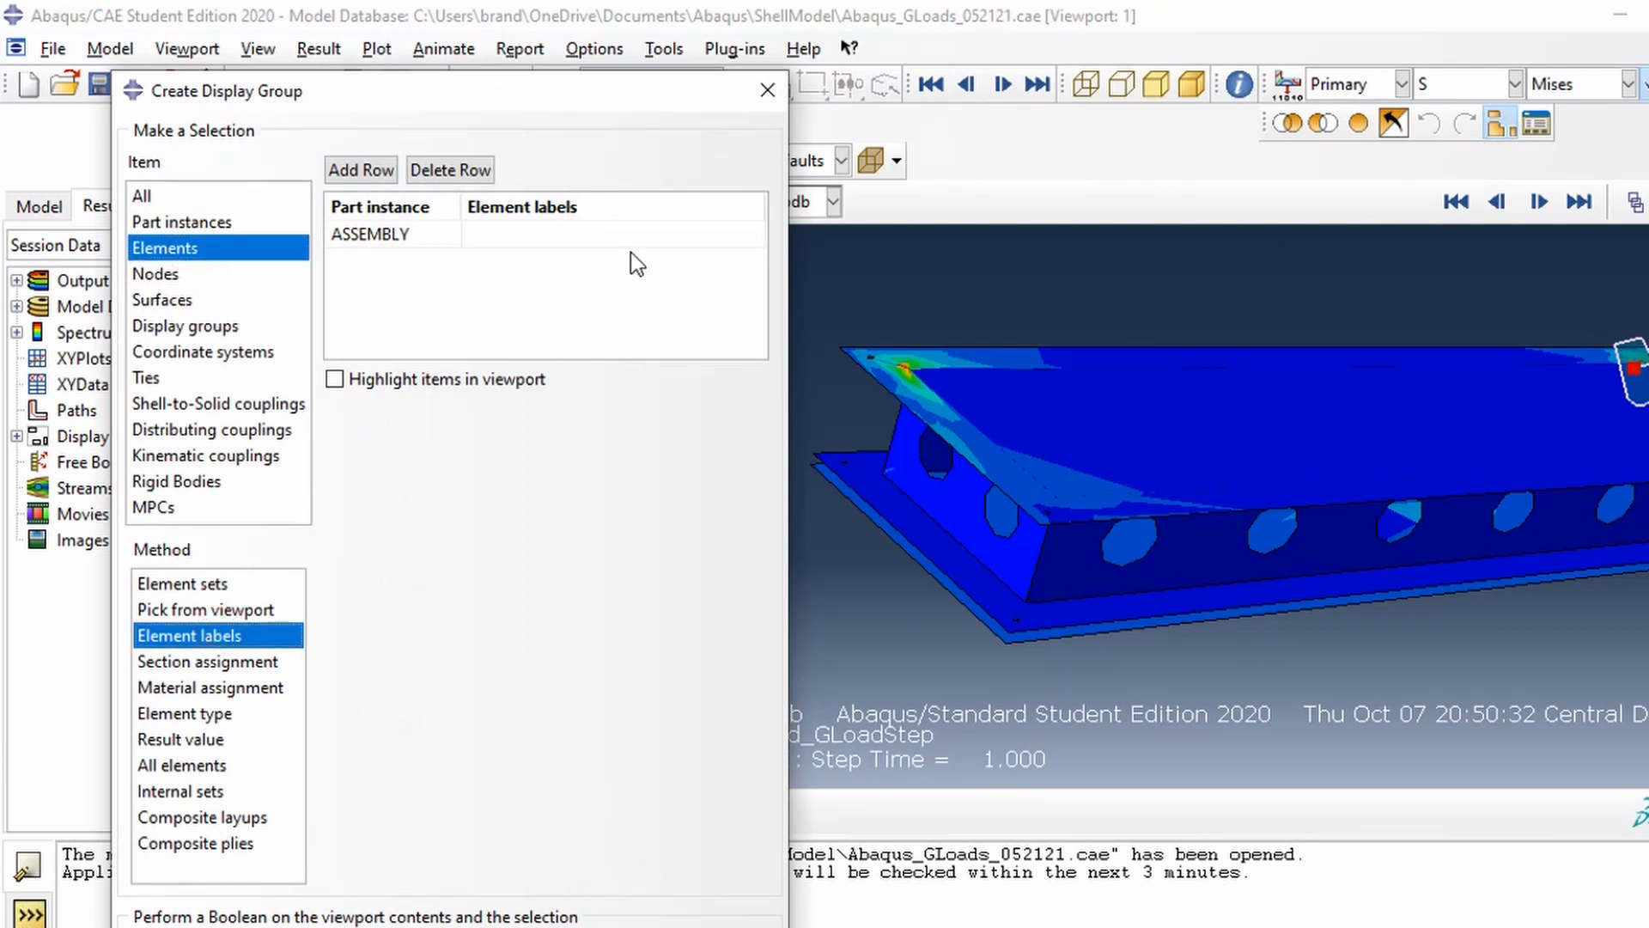
pyautogui.click(599, 234)
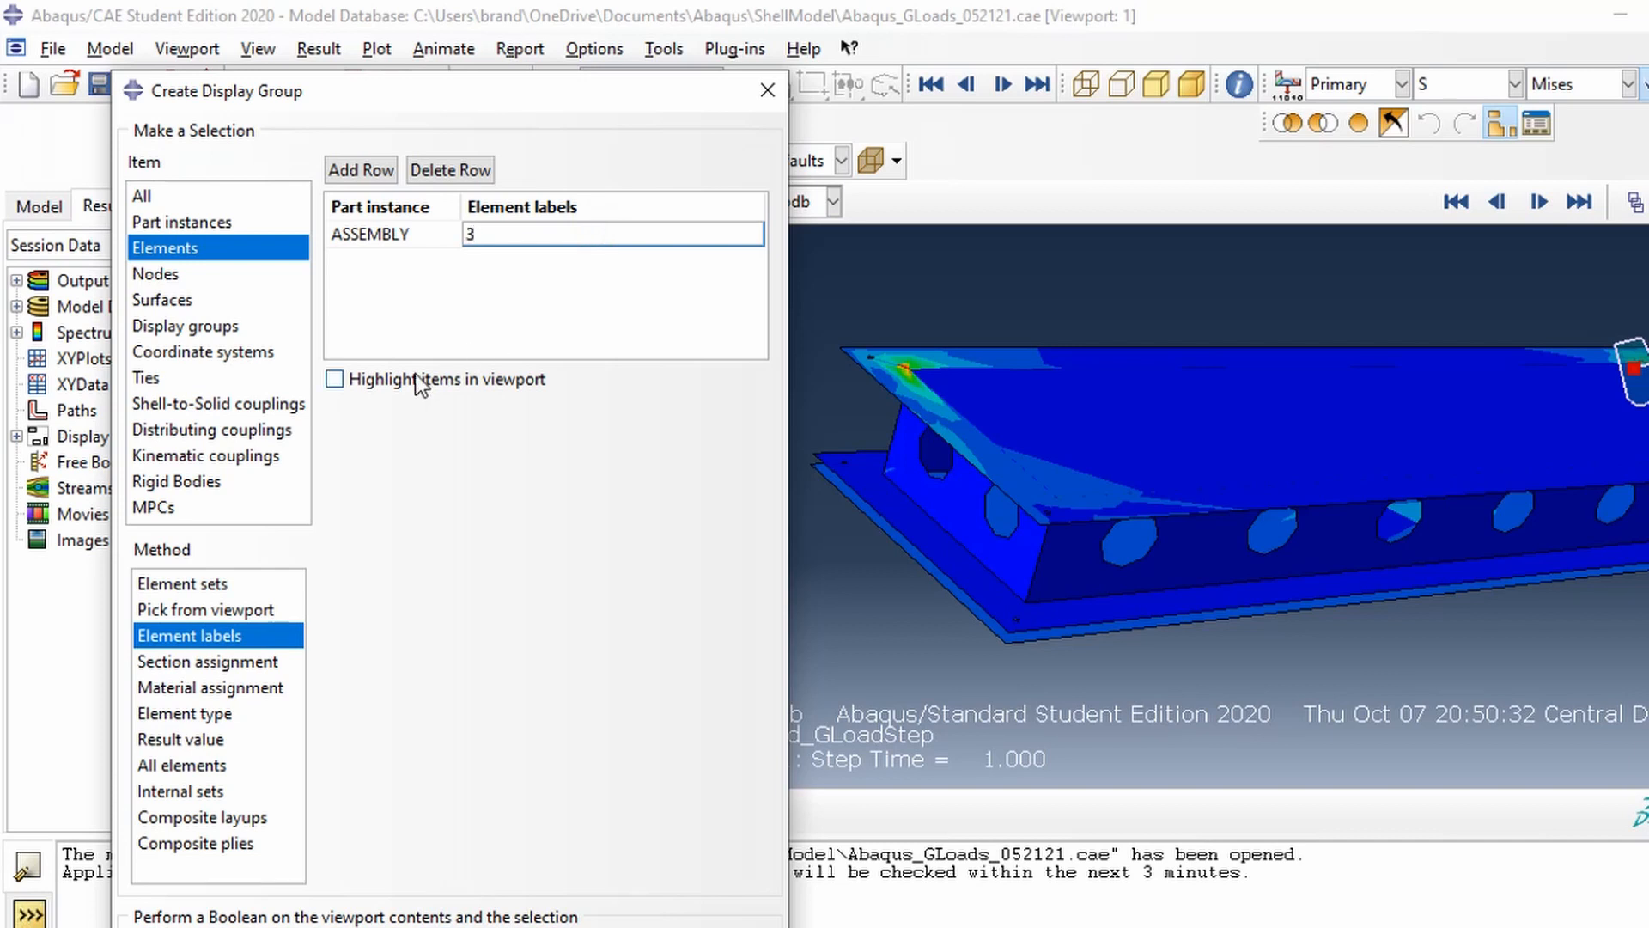
pyautogui.click(395, 381)
pyautogui.scroll(-1, 1078, 699)
pyautogui.scroll(3, 978, 648)
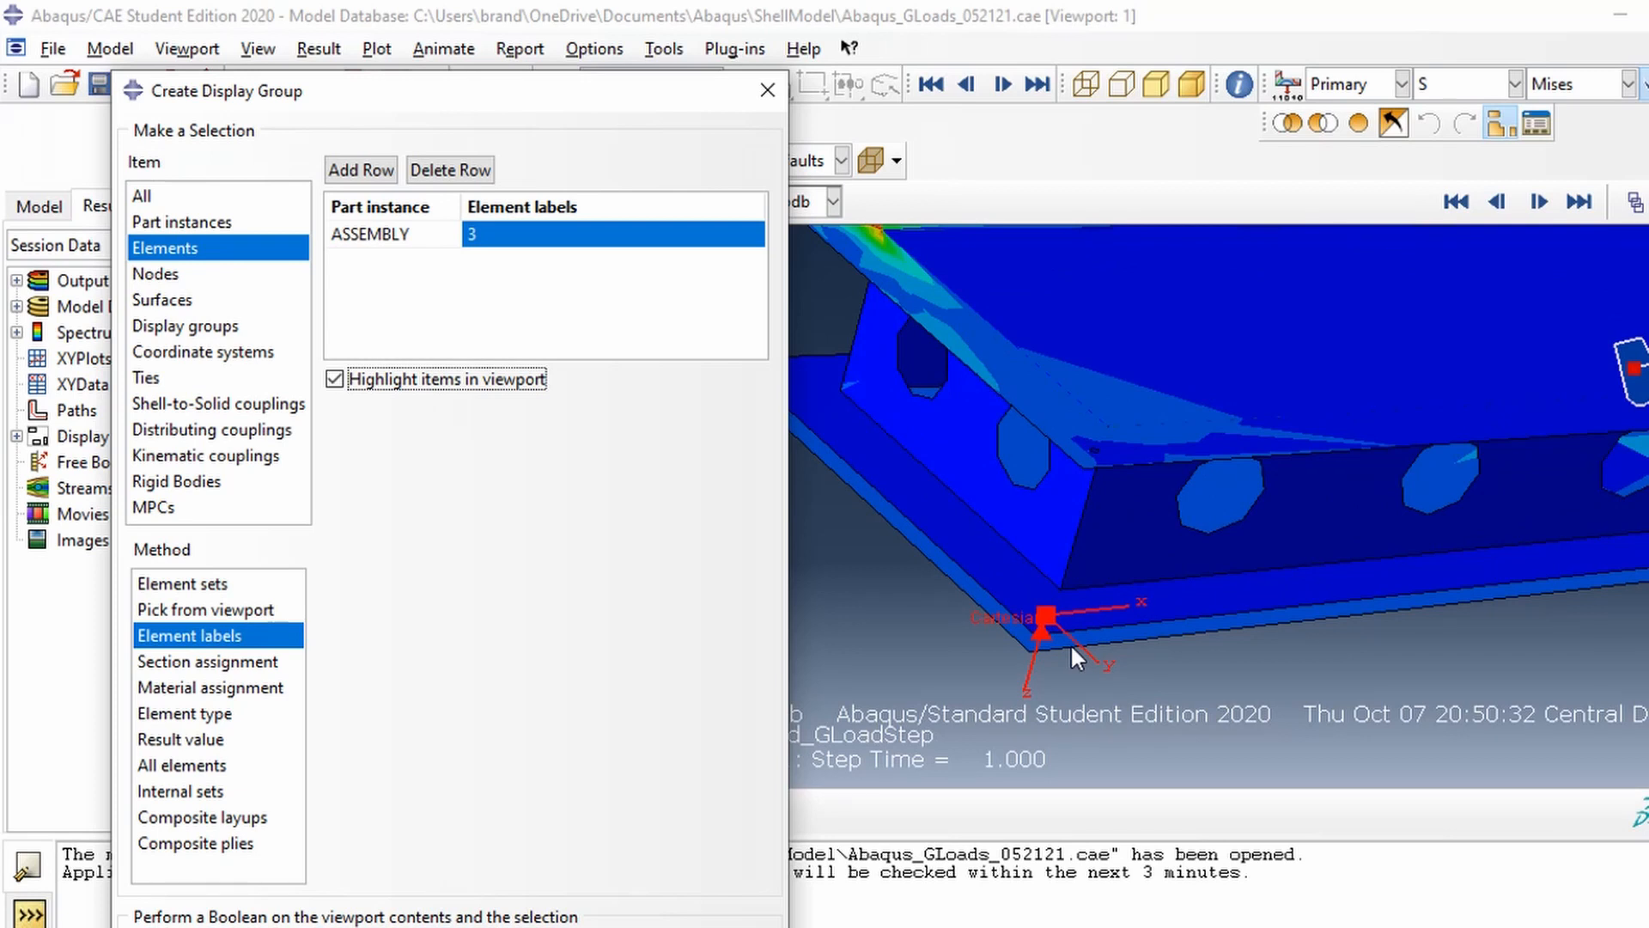
pyautogui.click(759, 84)
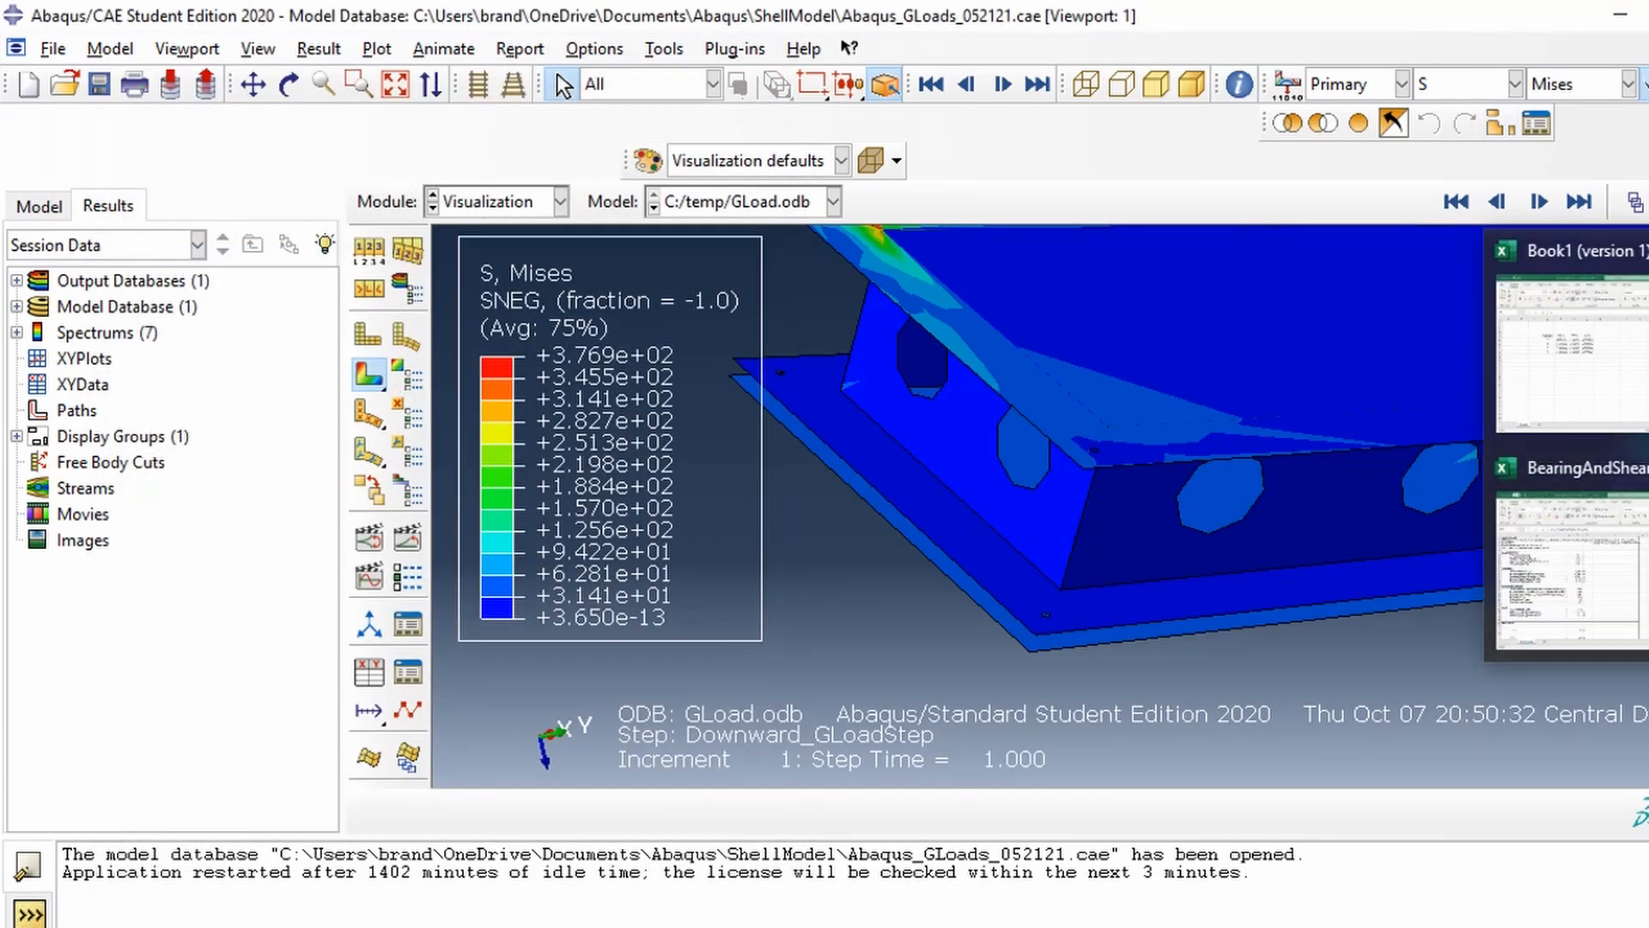
# - Switch to the TESTPART2_ASM_1 assembly in Creo and examine the bolt hole at the frame's lower flange corner
pyautogui.click(1641, 623)
pyautogui.scroll(4, 1089, 712)
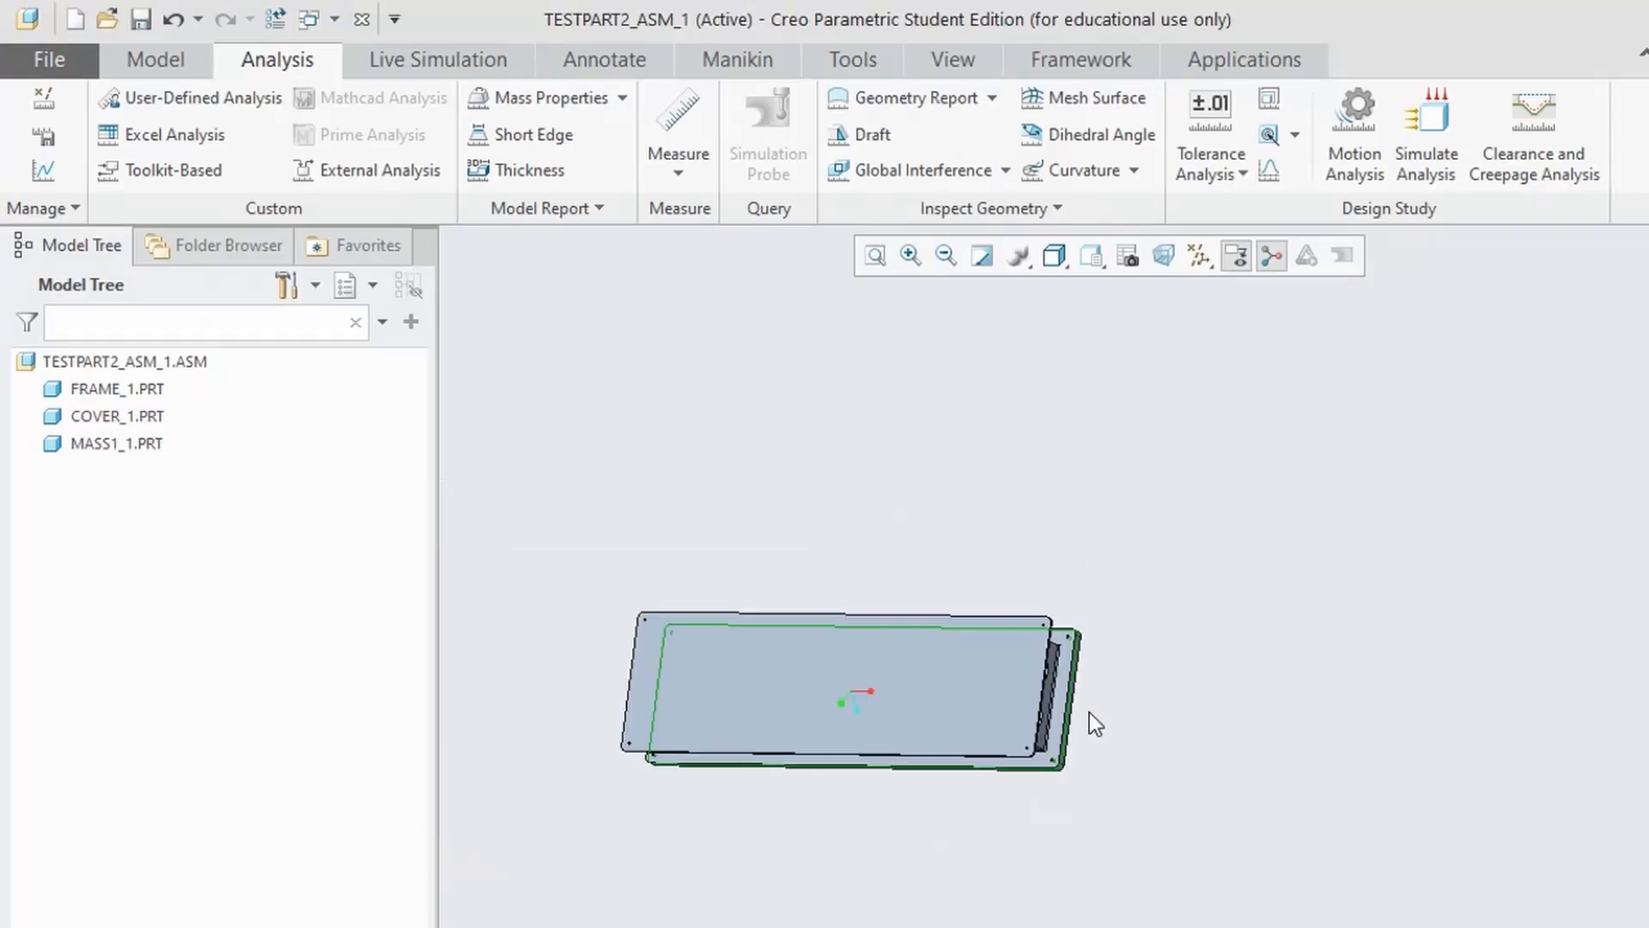
pyautogui.moveTo(884, 554); pyautogui.dragTo(863, 630, button='middle')
pyautogui.scroll(-5, 936, 710)
pyautogui.scroll(4, 891, 707)
pyautogui.scroll(6, 867, 639)
pyautogui.moveTo(755, 652); pyautogui.dragTo(806, 735, button='middle')
pyautogui.moveTo(833, 852); pyautogui.dragTo(1115, 684, button='middle')
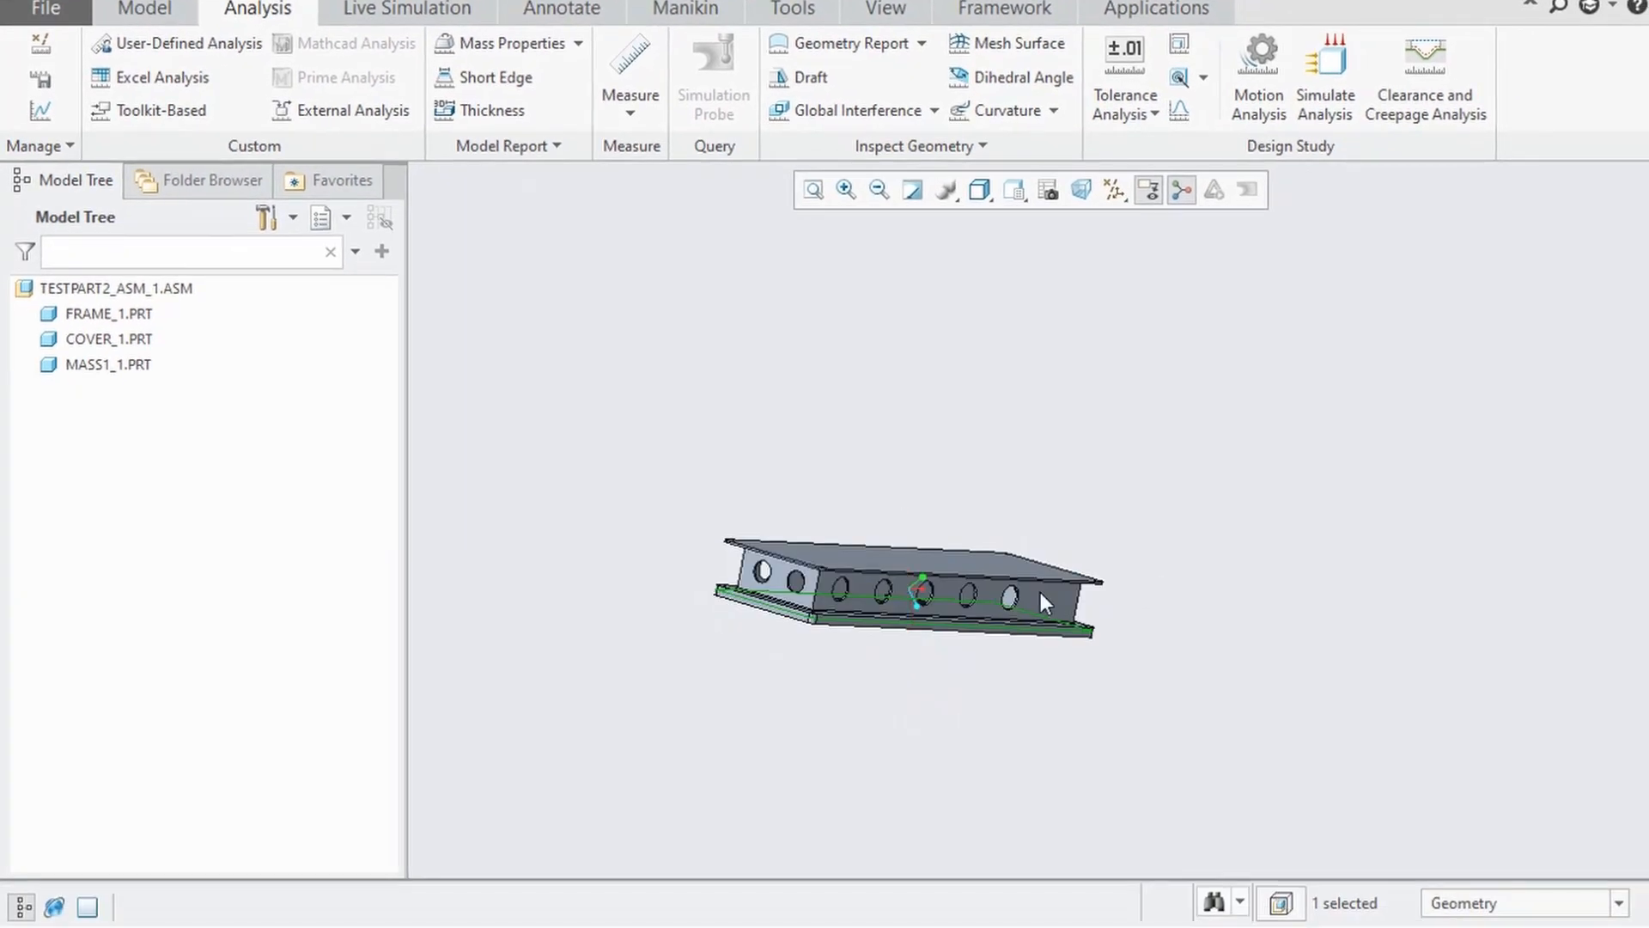
pyautogui.scroll(-5, 816, 735)
pyautogui.scroll(-10, 814, 739)
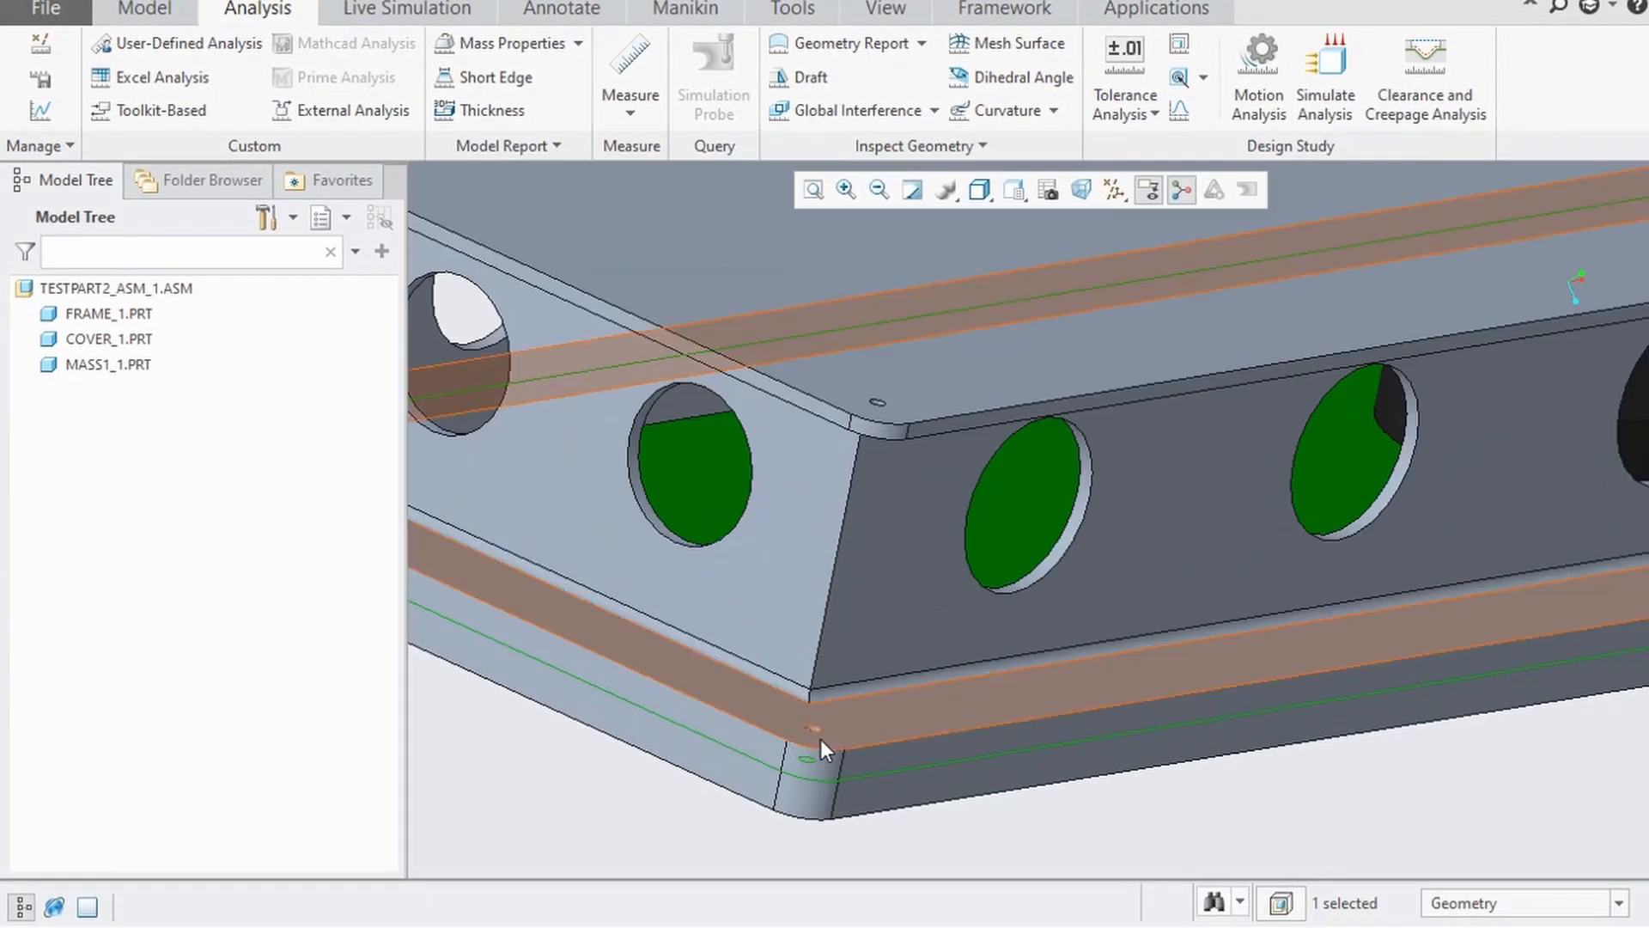
pyautogui.scroll(3, 816, 699)
pyautogui.scroll(6, 816, 699)
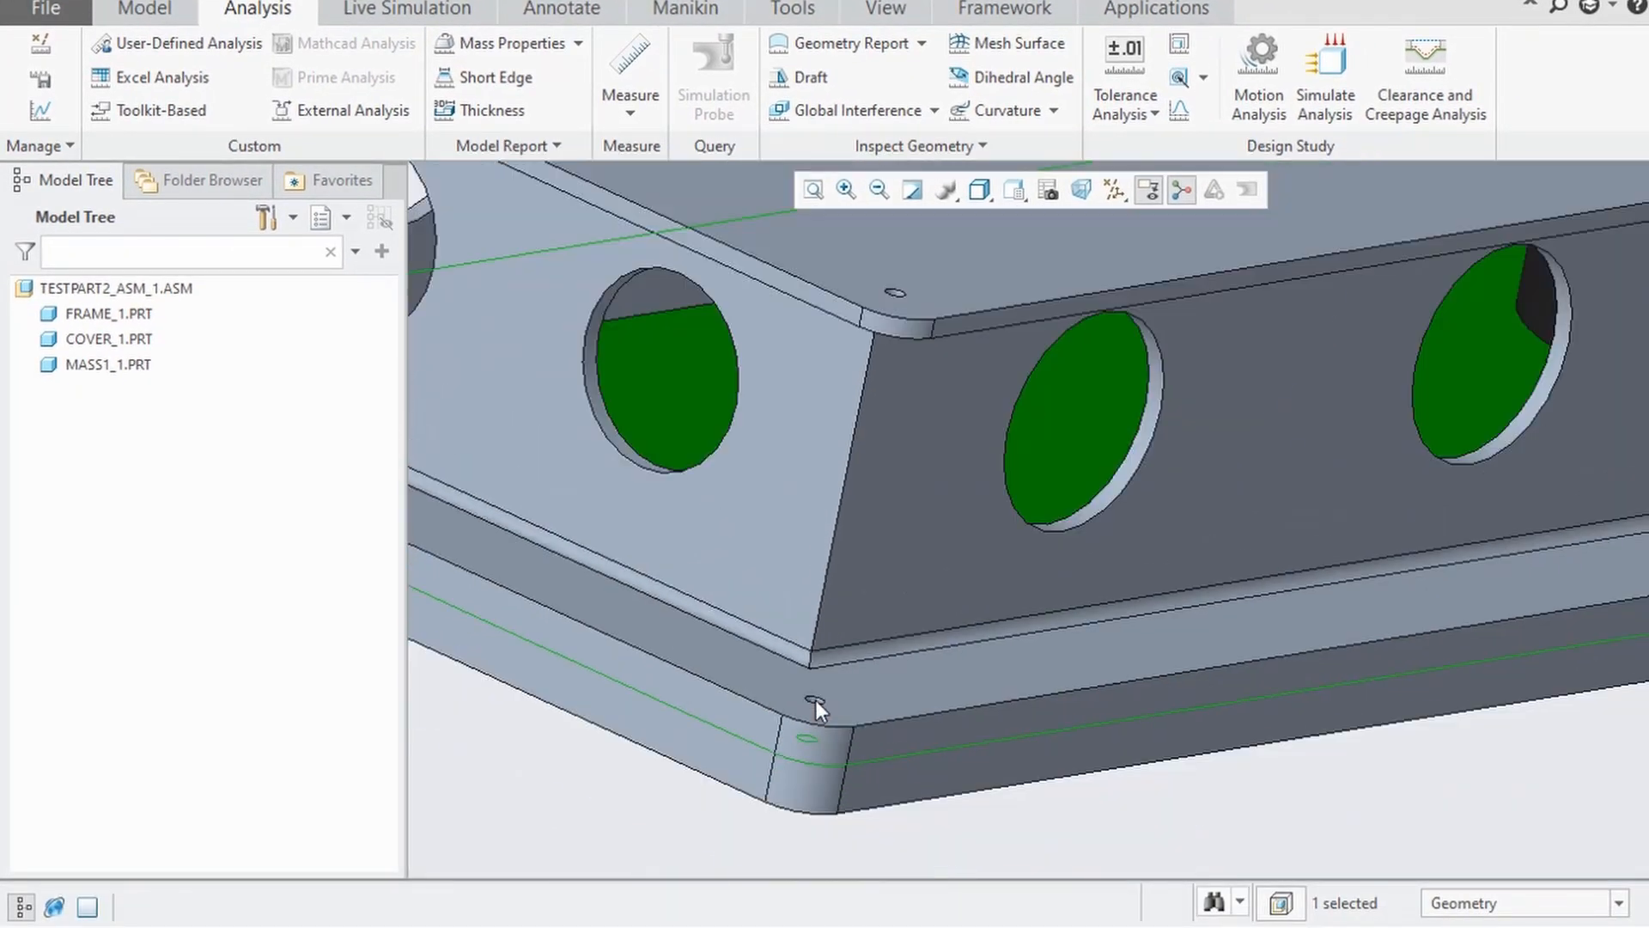
pyautogui.moveTo(884, 719); pyautogui.dragTo(948, 608, button='middle')
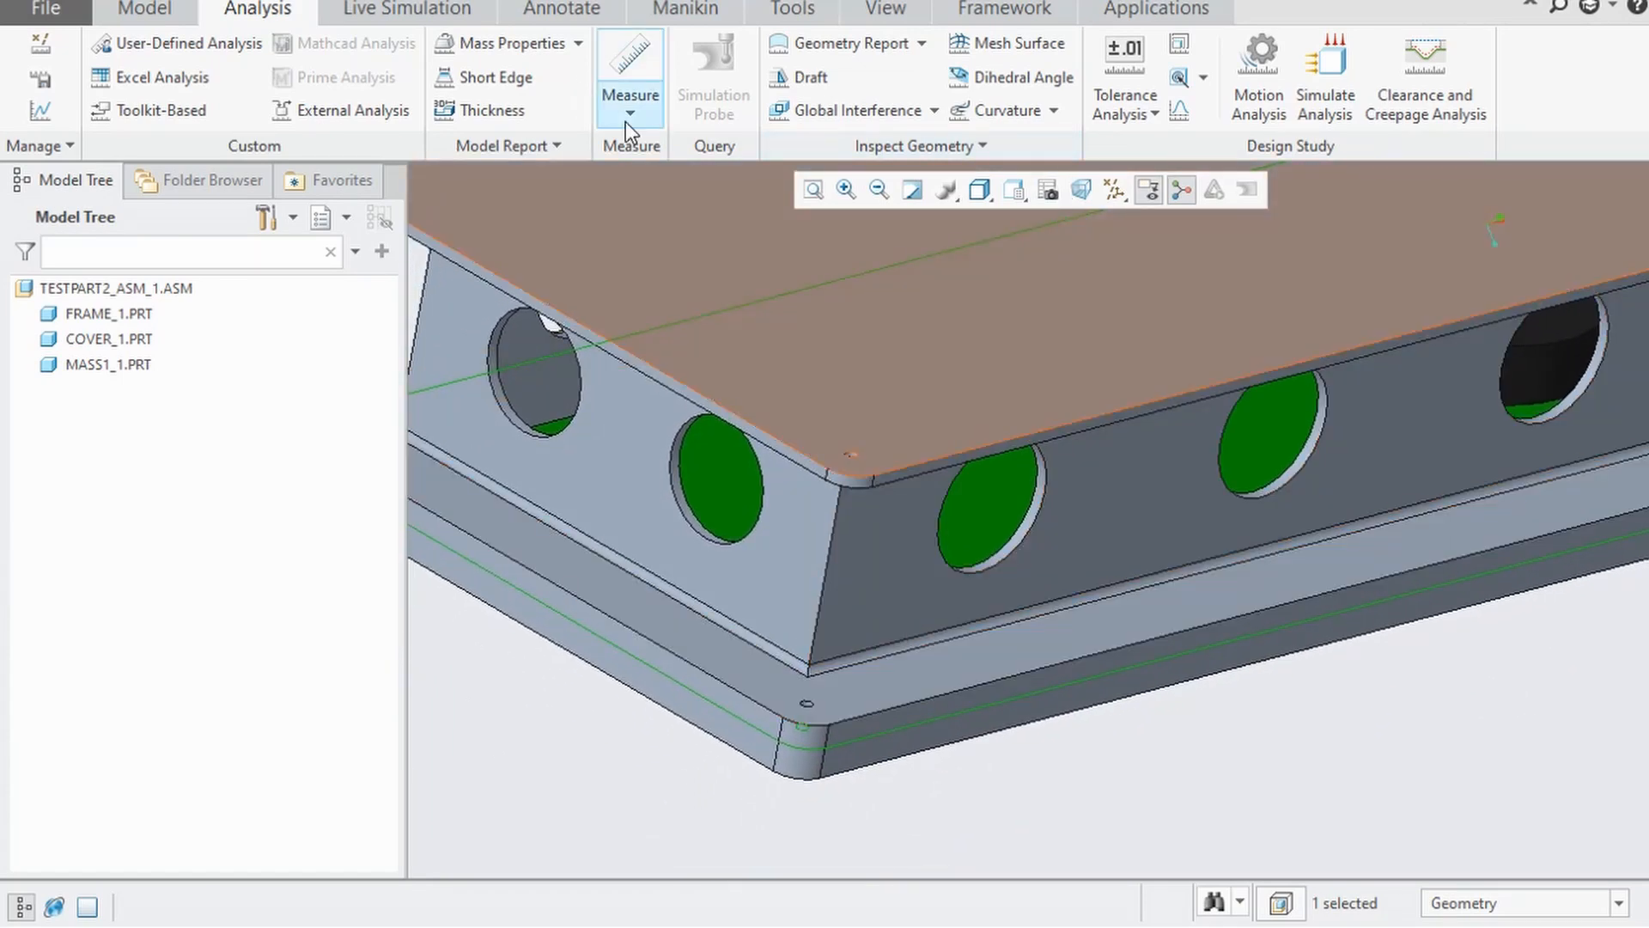
# - Measure the diameter of the clearance hole at the frame's lower flange corner with a summary measurement
pyautogui.click(625, 121)
pyautogui.click(647, 142)
pyautogui.scroll(-8, 790, 653)
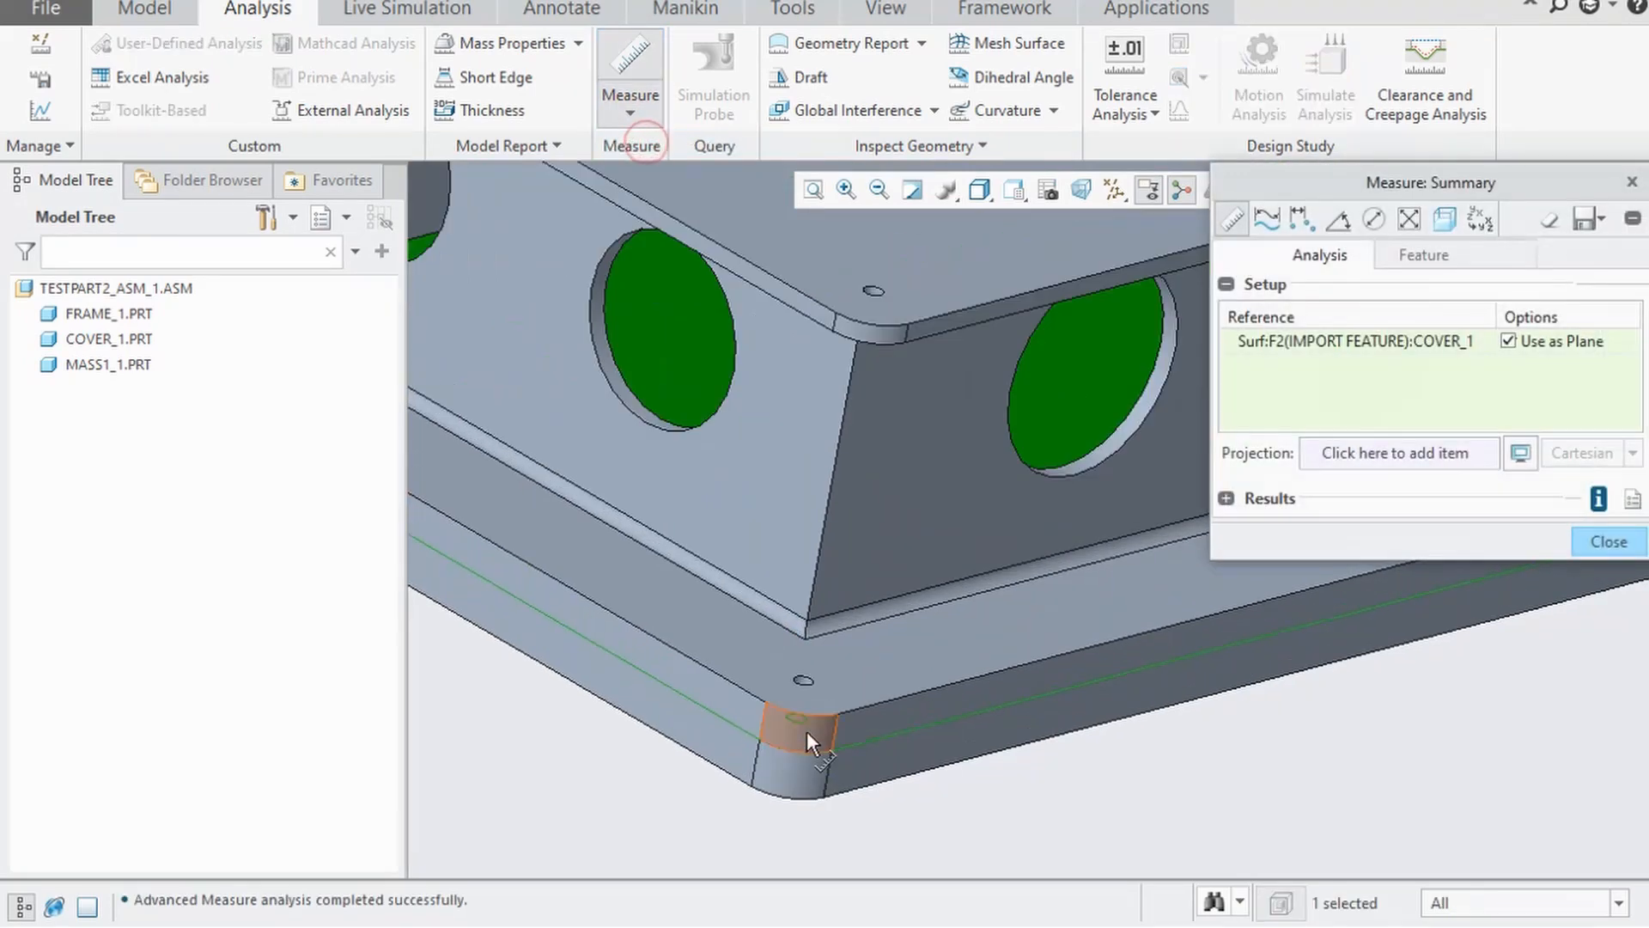
pyautogui.scroll(-5, 797, 656)
pyautogui.click(827, 657)
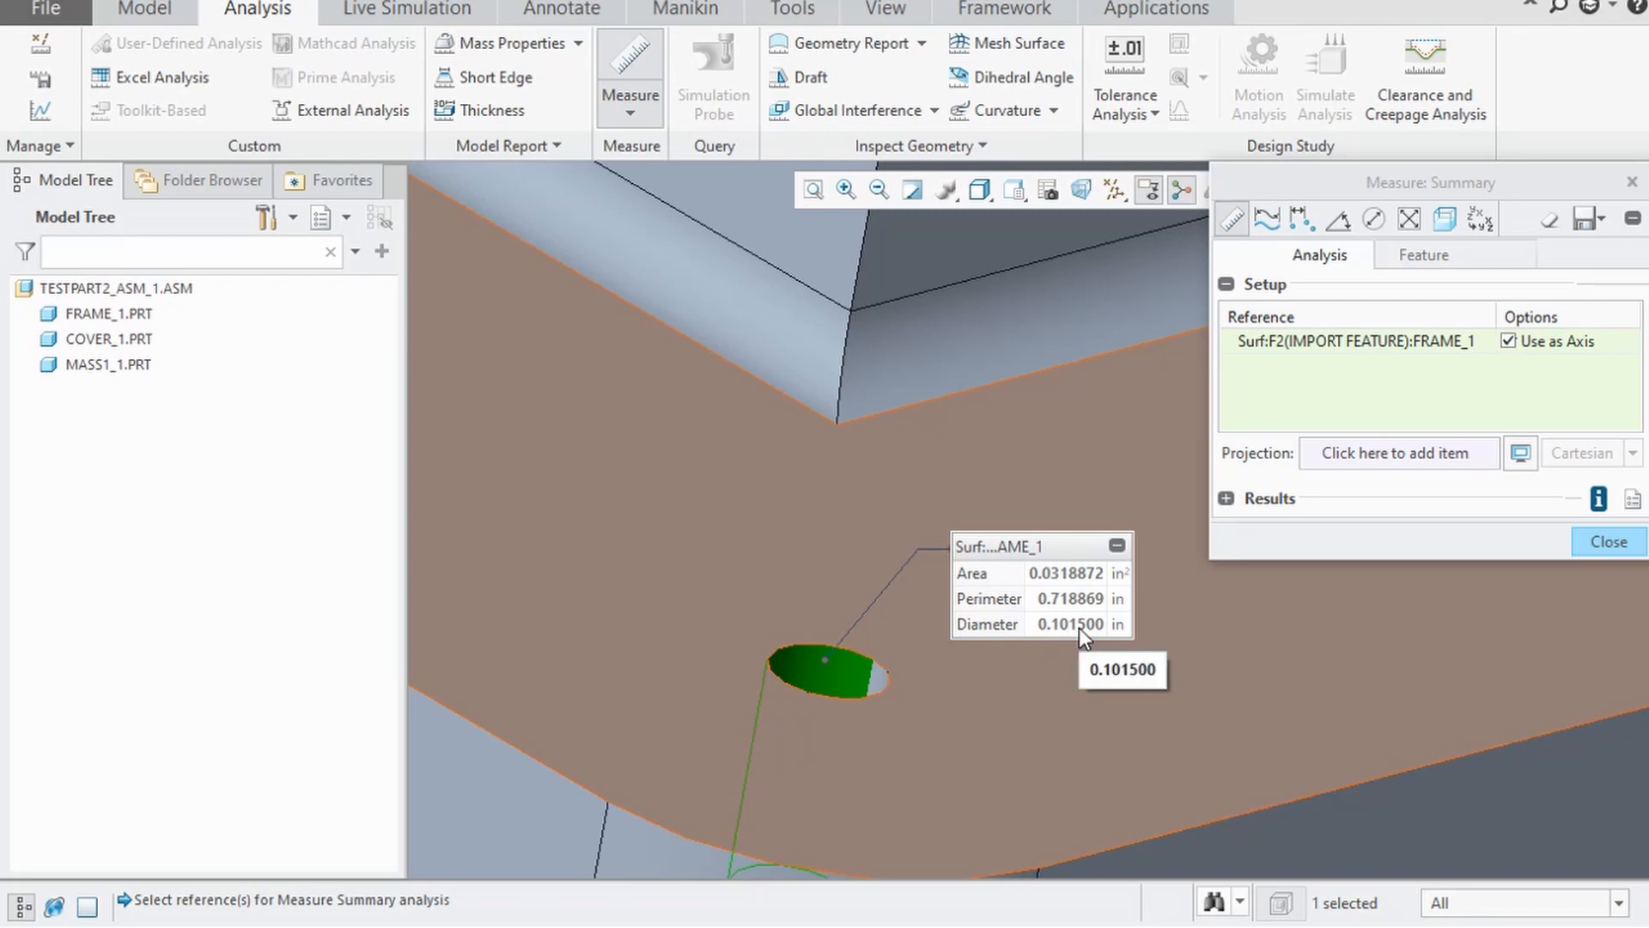
# - Measure the distance from the hole axis to the frame's rounded corner face, without using that face as an axis
pyautogui.scroll(3, 934, 680)
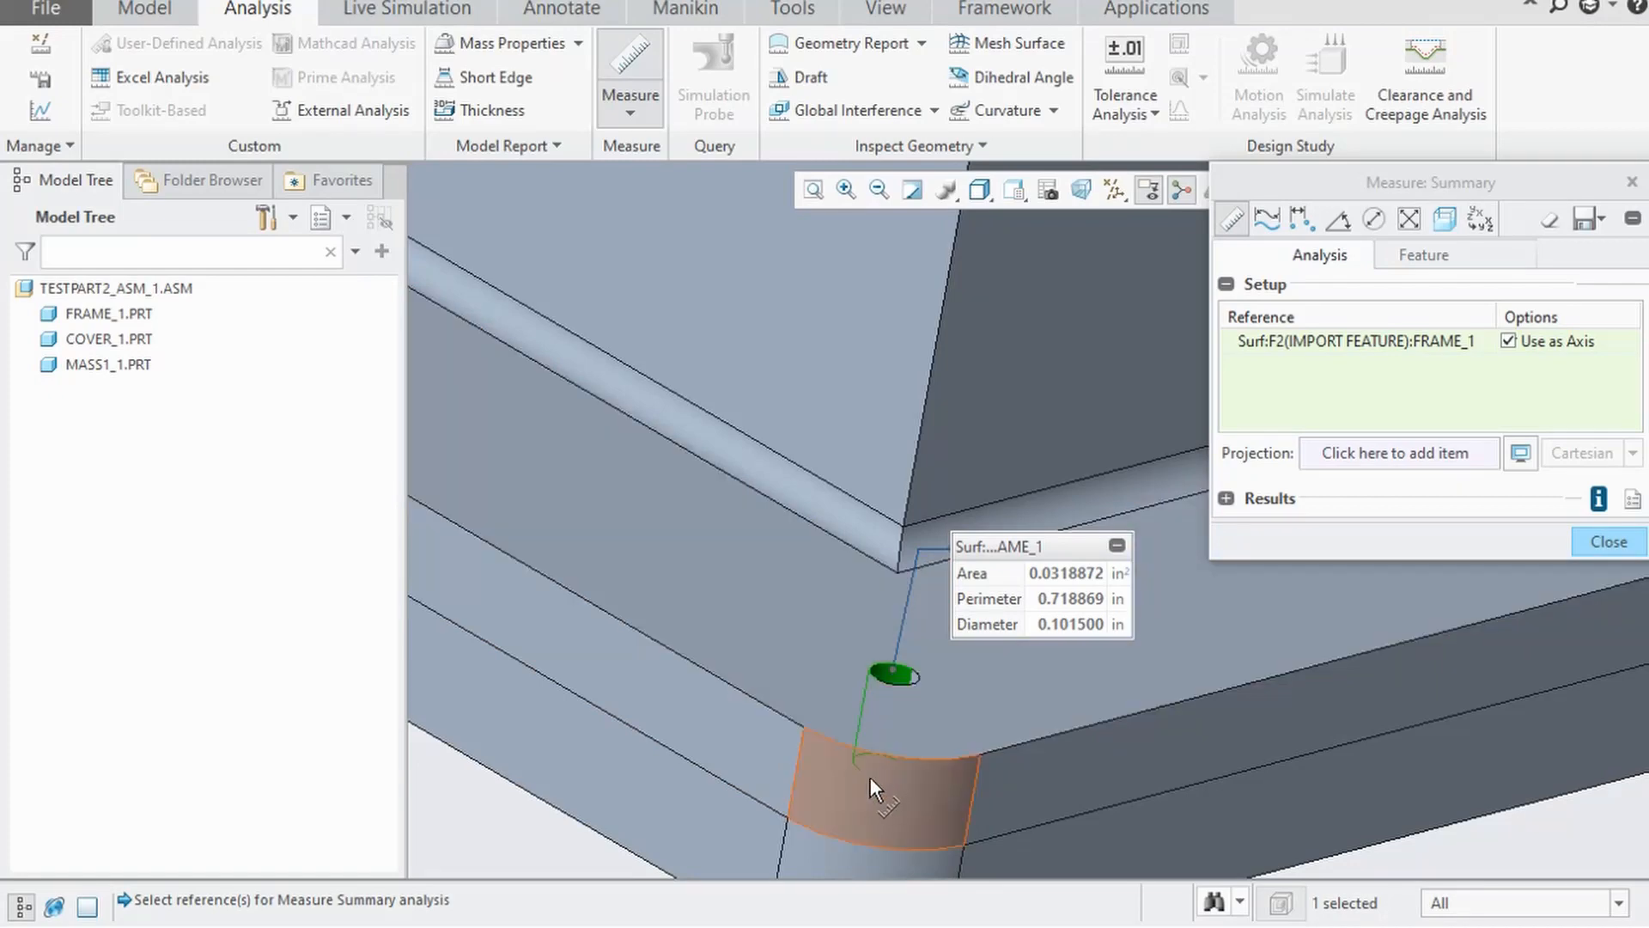
pyautogui.keyDown('ctrl'); pyautogui.click(869, 780); pyautogui.keyUp('ctrl')
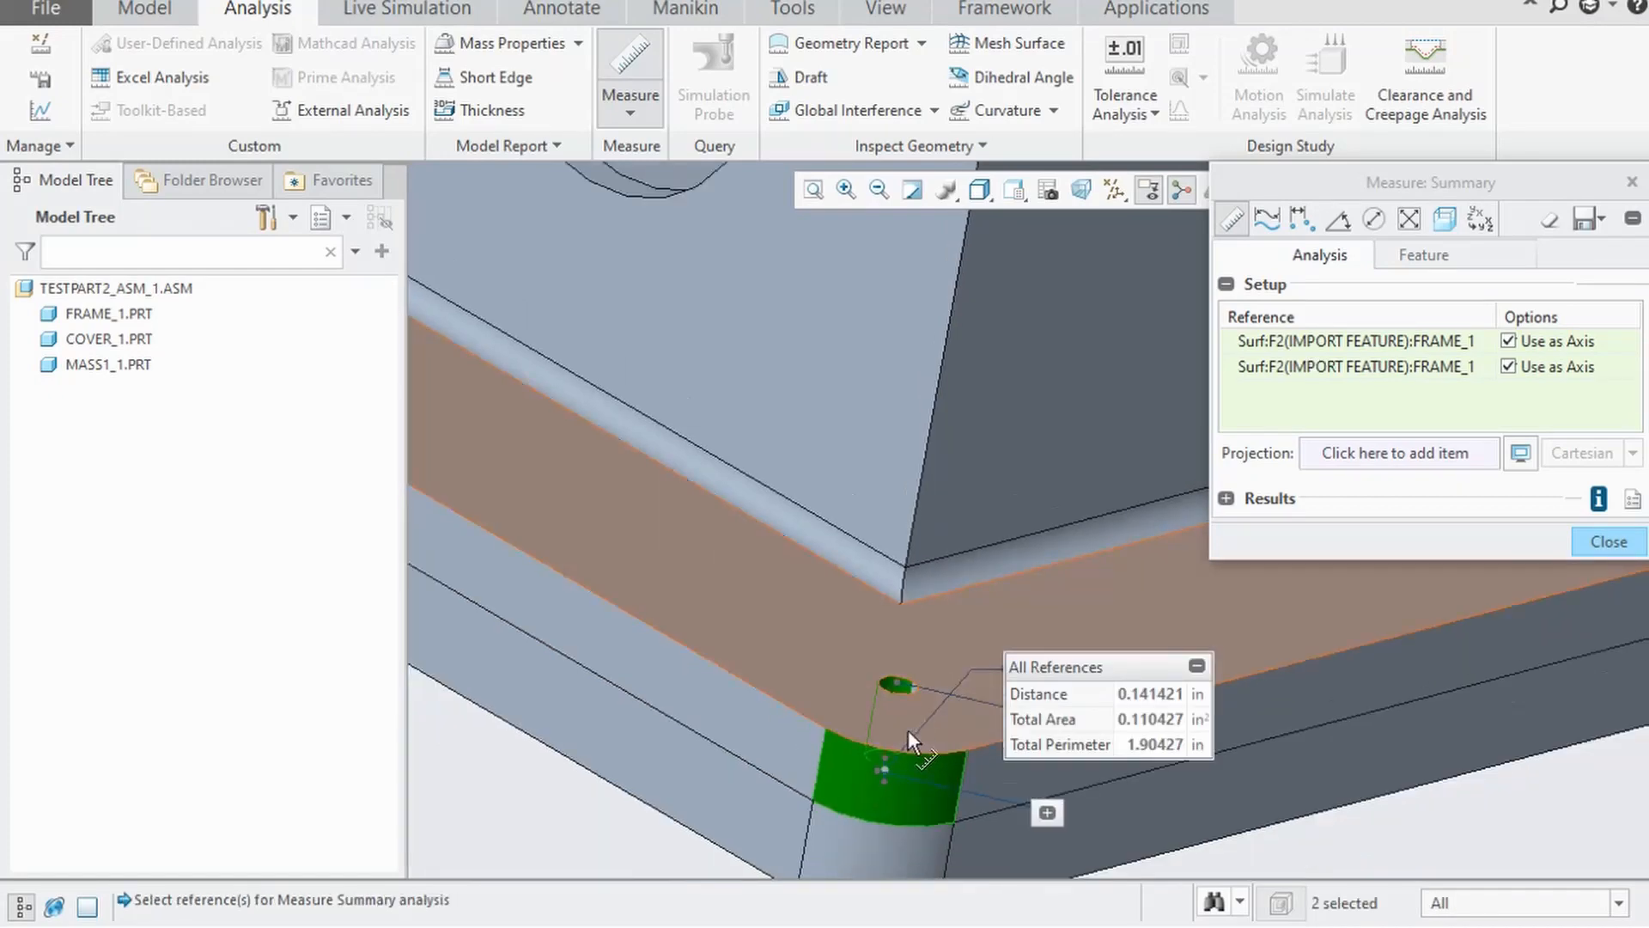
pyautogui.moveTo(909, 729); pyautogui.dragTo(981, 147, button='middle')
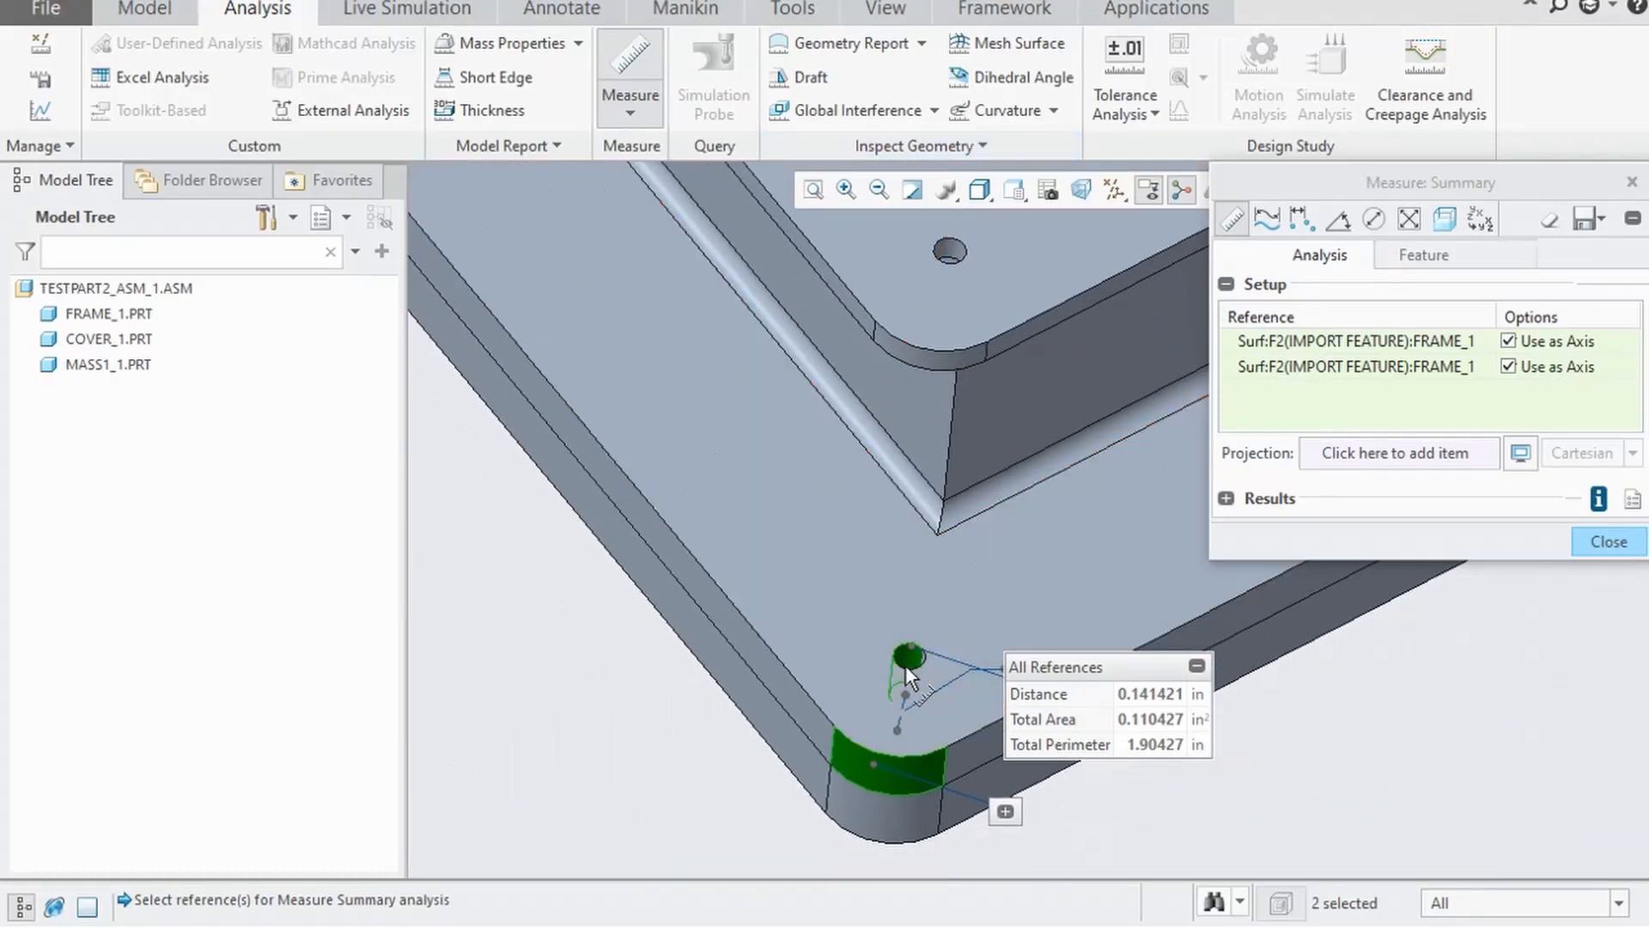
pyautogui.scroll(-3, 905, 678)
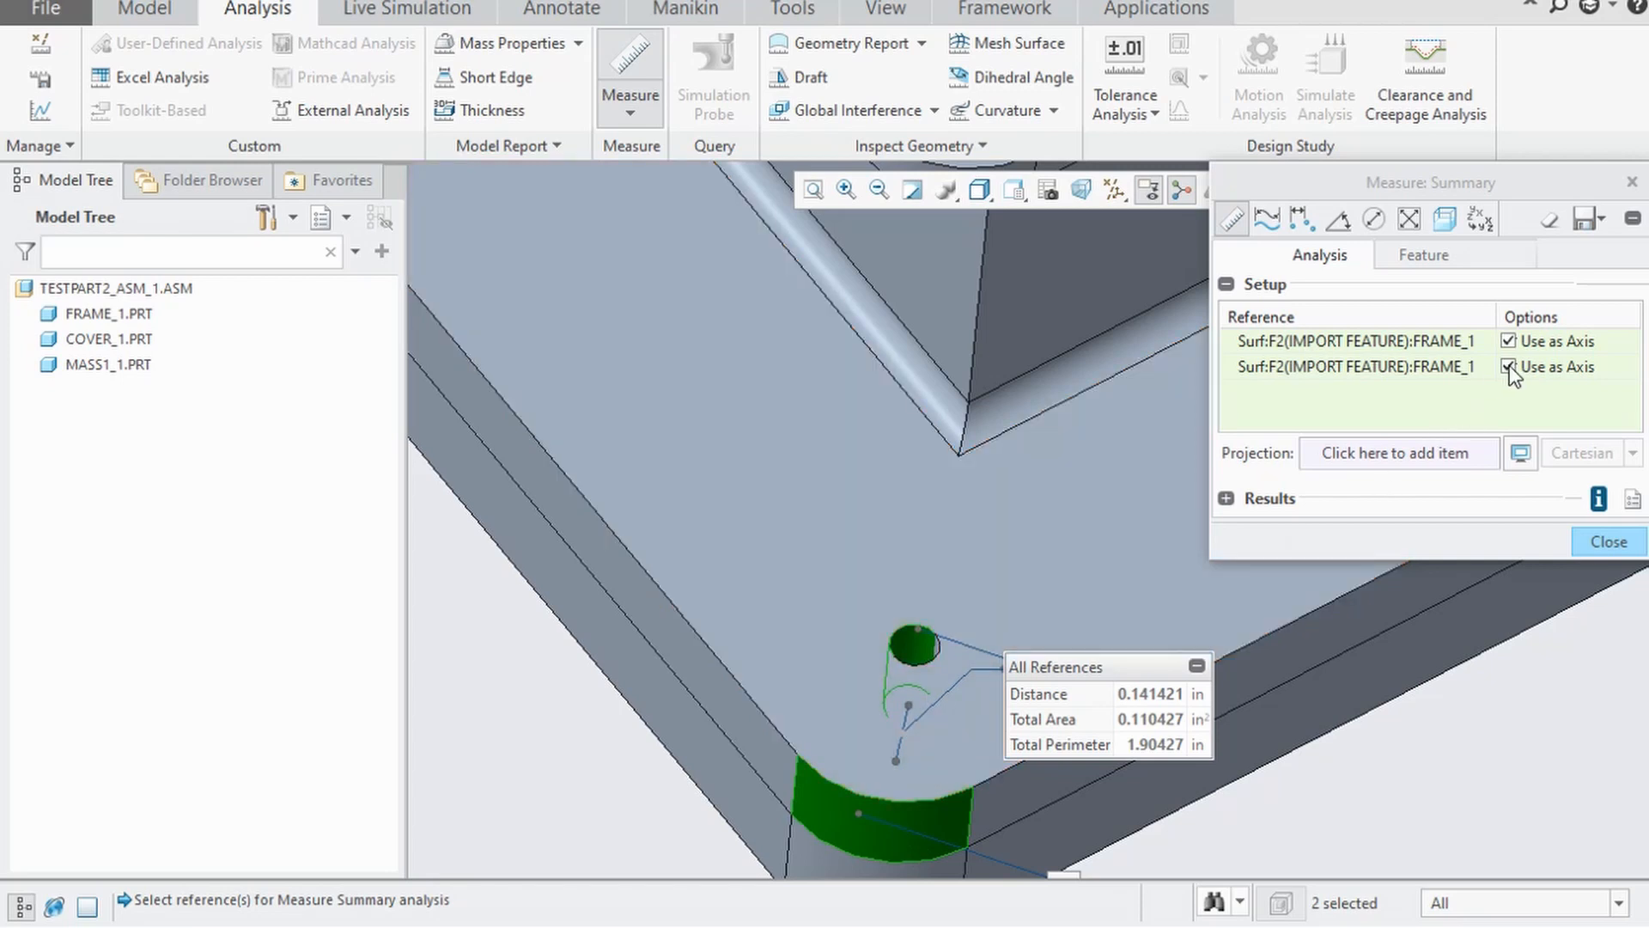
pyautogui.click(1509, 367)
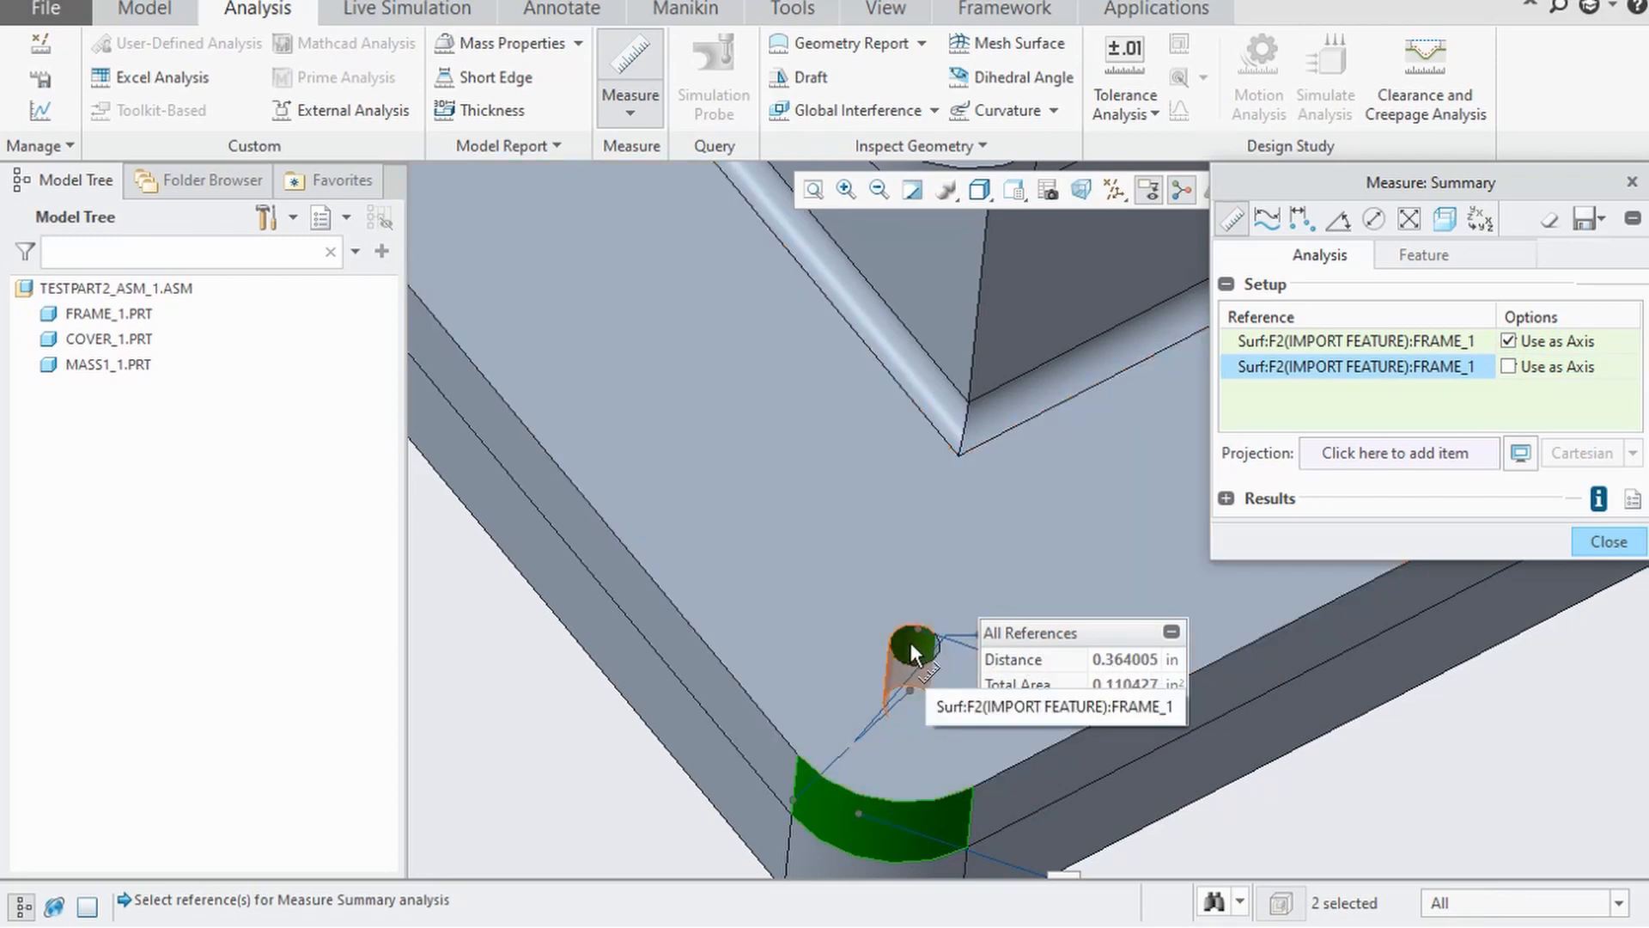
# - Measure the edge distance from the hole axis to each of the two flat side faces adjoining the frame corner
pyautogui.click(910, 643)
pyautogui.keyDown('ctrl'); pyautogui.click(1010, 781); pyautogui.keyUp('ctrl')
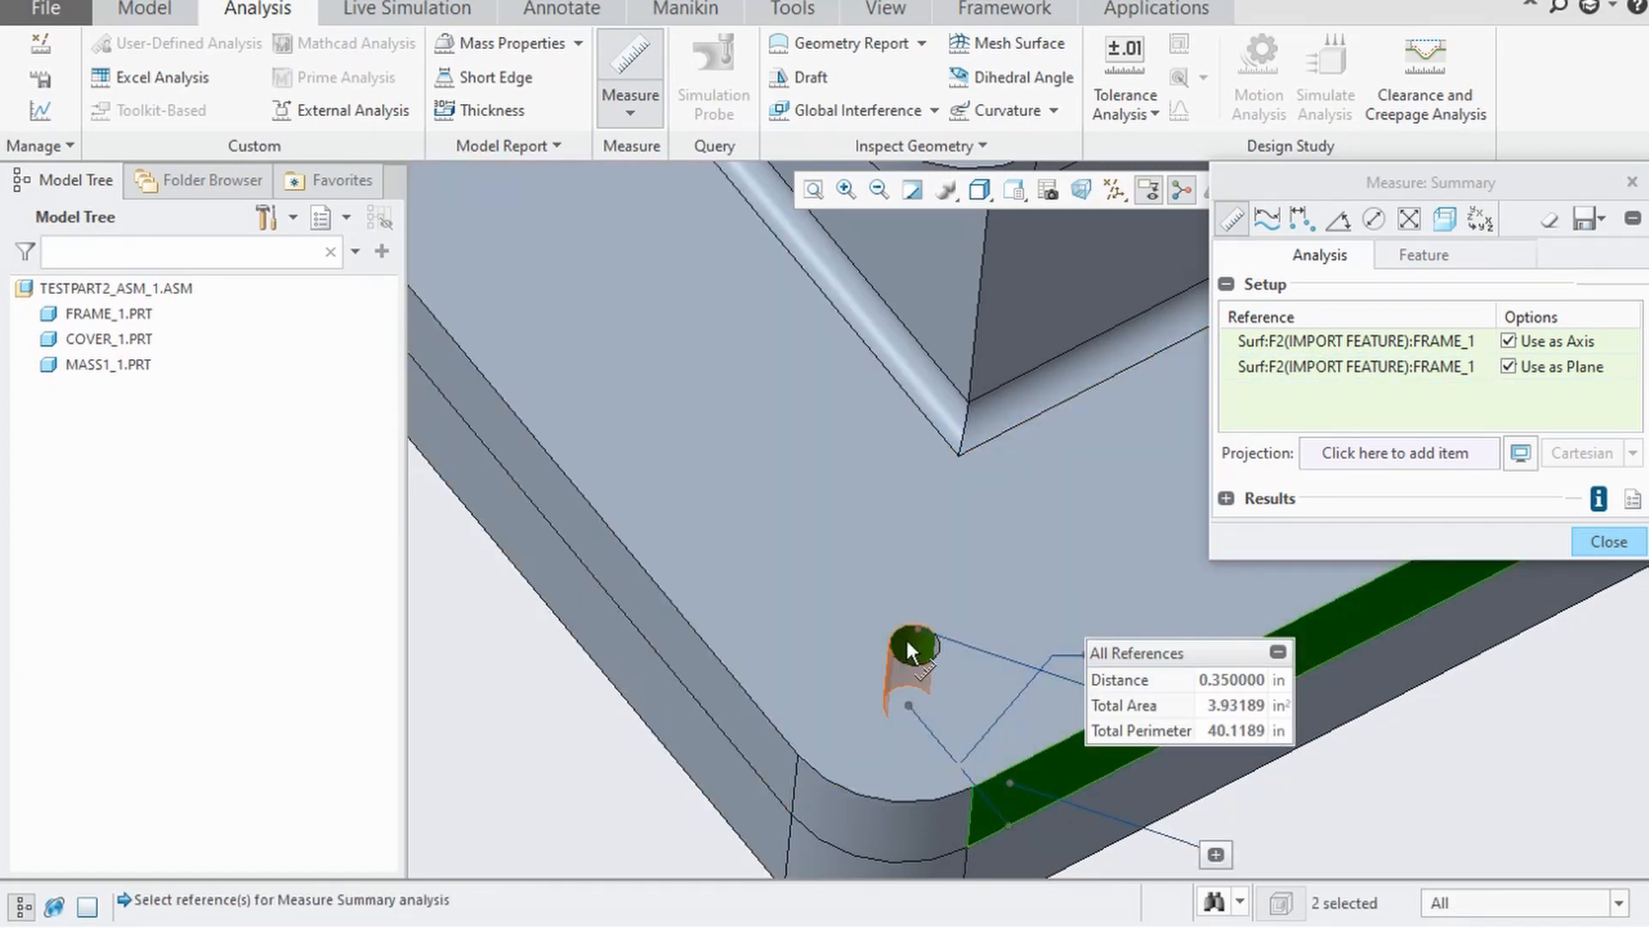
pyautogui.click(750, 734)
pyautogui.moveTo(945, 627); pyautogui.dragTo(687, 626)
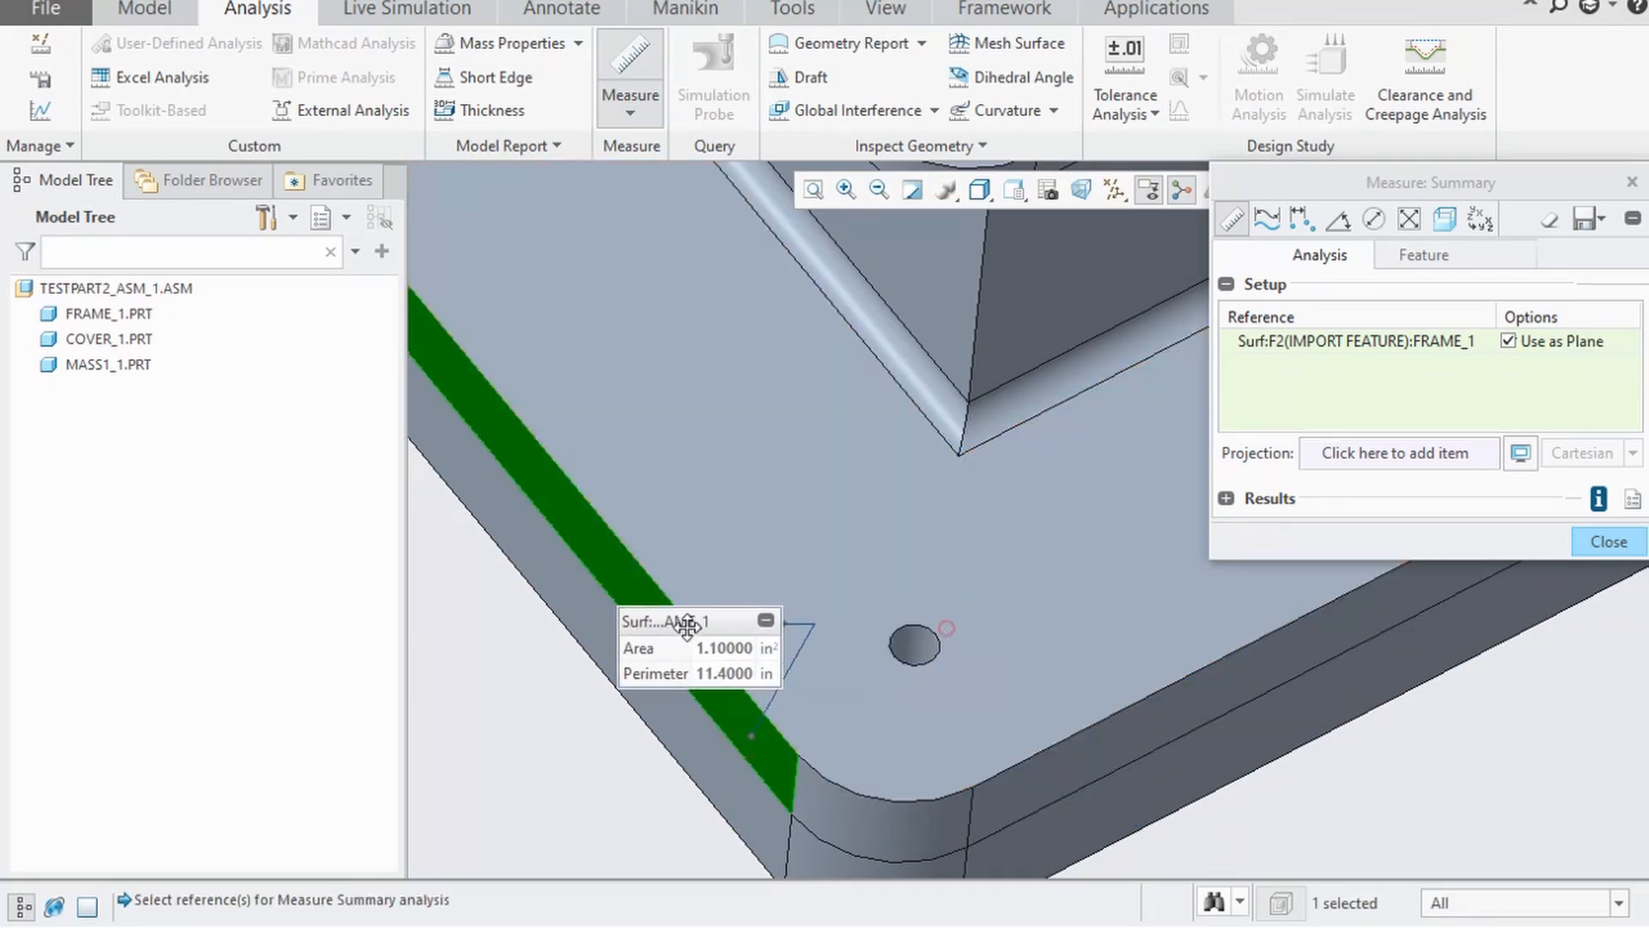
pyautogui.keyDown('ctrl'); pyautogui.click(904, 634); pyautogui.keyUp('ctrl')
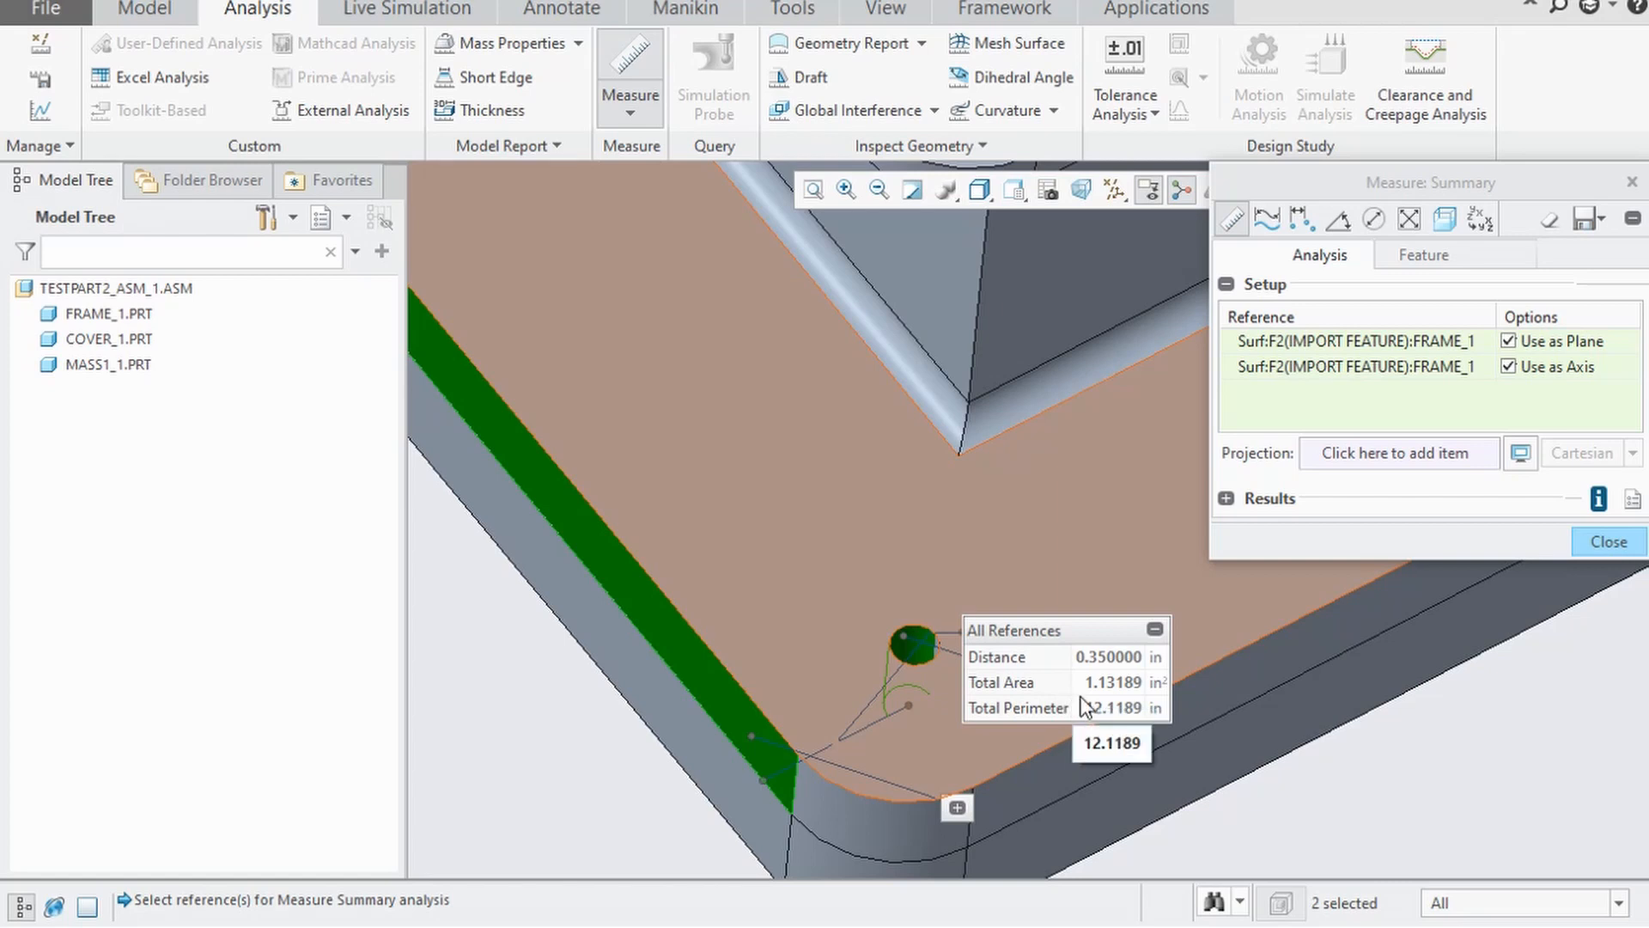
pyautogui.scroll(-5, 1093, 745)
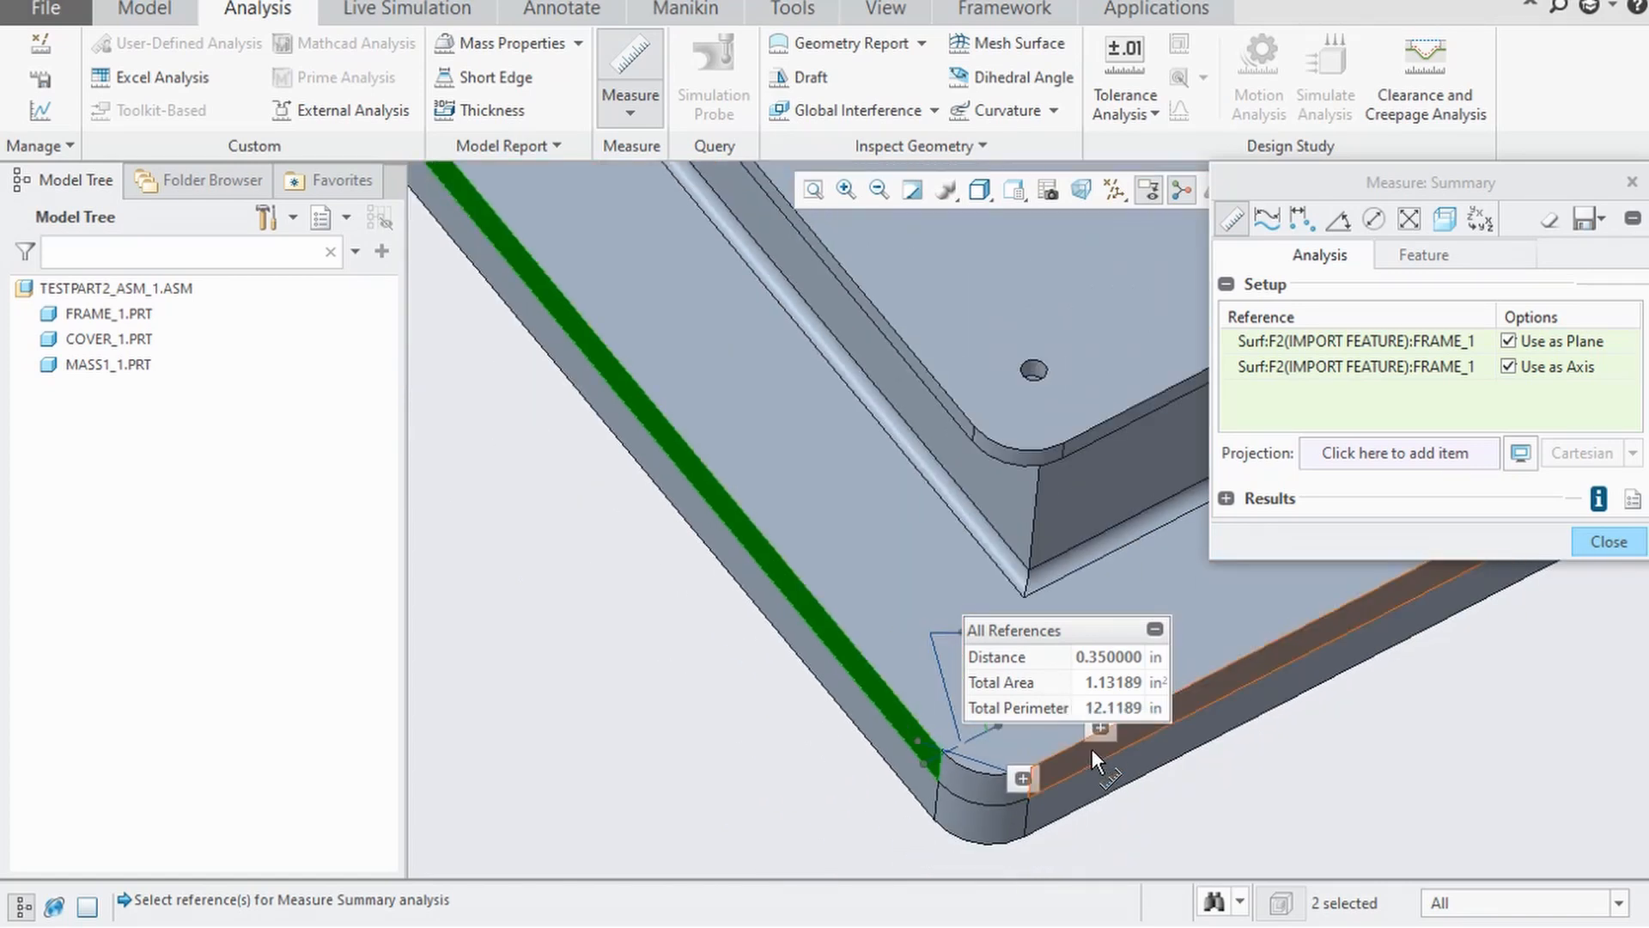
pyautogui.moveTo(1091, 749); pyautogui.dragTo(1090, 729, button='middle')
pyautogui.keyDown('shift'); pyautogui.moveTo(985, 754); pyautogui.dragTo(886, 784, button='middle'); pyautogui.keyUp('shift')
pyautogui.scroll(-3, 890, 586)
pyautogui.moveTo(877, 689); pyautogui.dragTo(864, 669, button='middle')
pyautogui.keyDown('shift'); pyautogui.moveTo(833, 586); pyautogui.dragTo(858, 695, button='middle'); pyautogui.keyUp('shift')
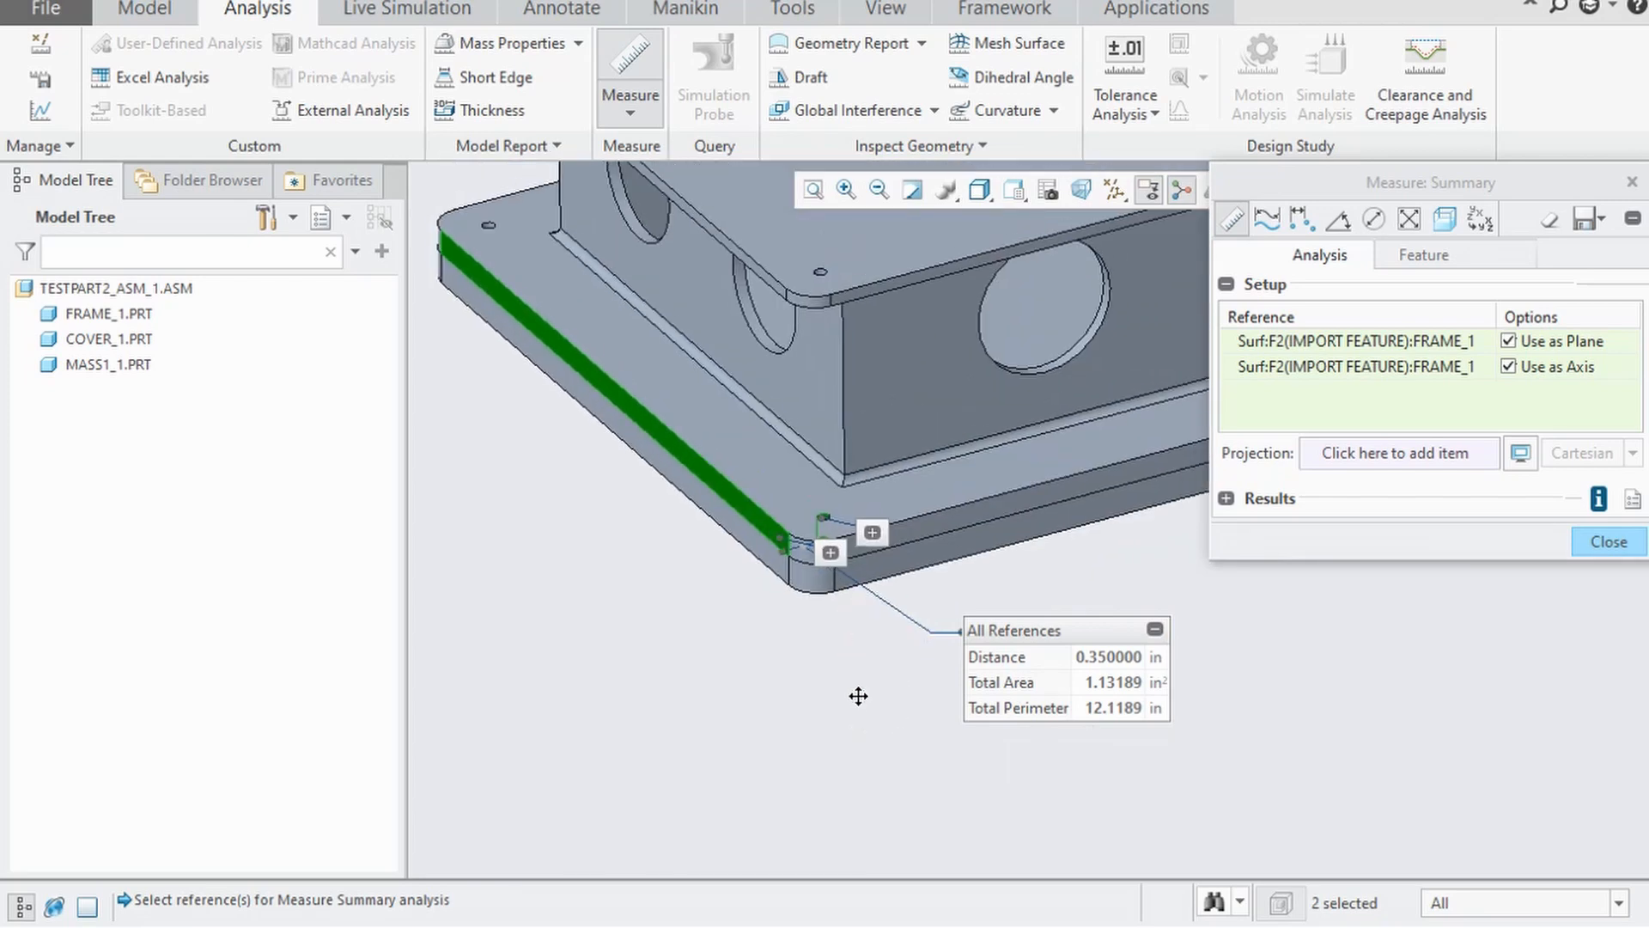
pyautogui.scroll(3, 809, 521)
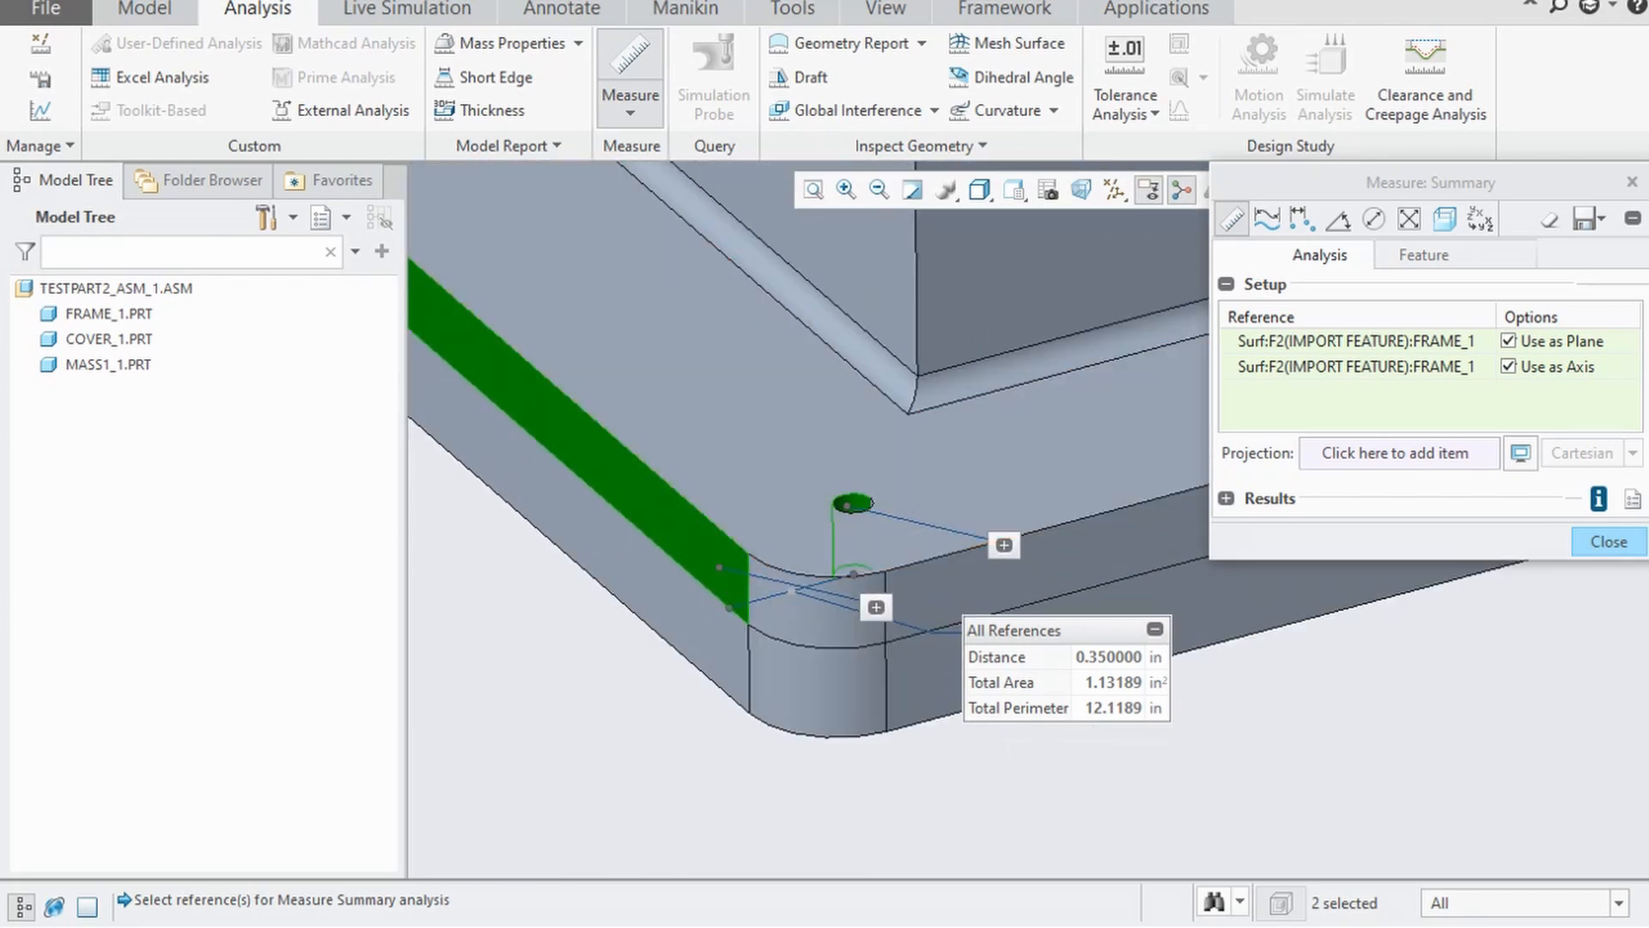
# - Switch to the bearing and shear tear-out workbook in Excel and view the bolt load diagrams beside the calculations
pyautogui.moveTo(1627, 477)
pyautogui.click(1597, 429)
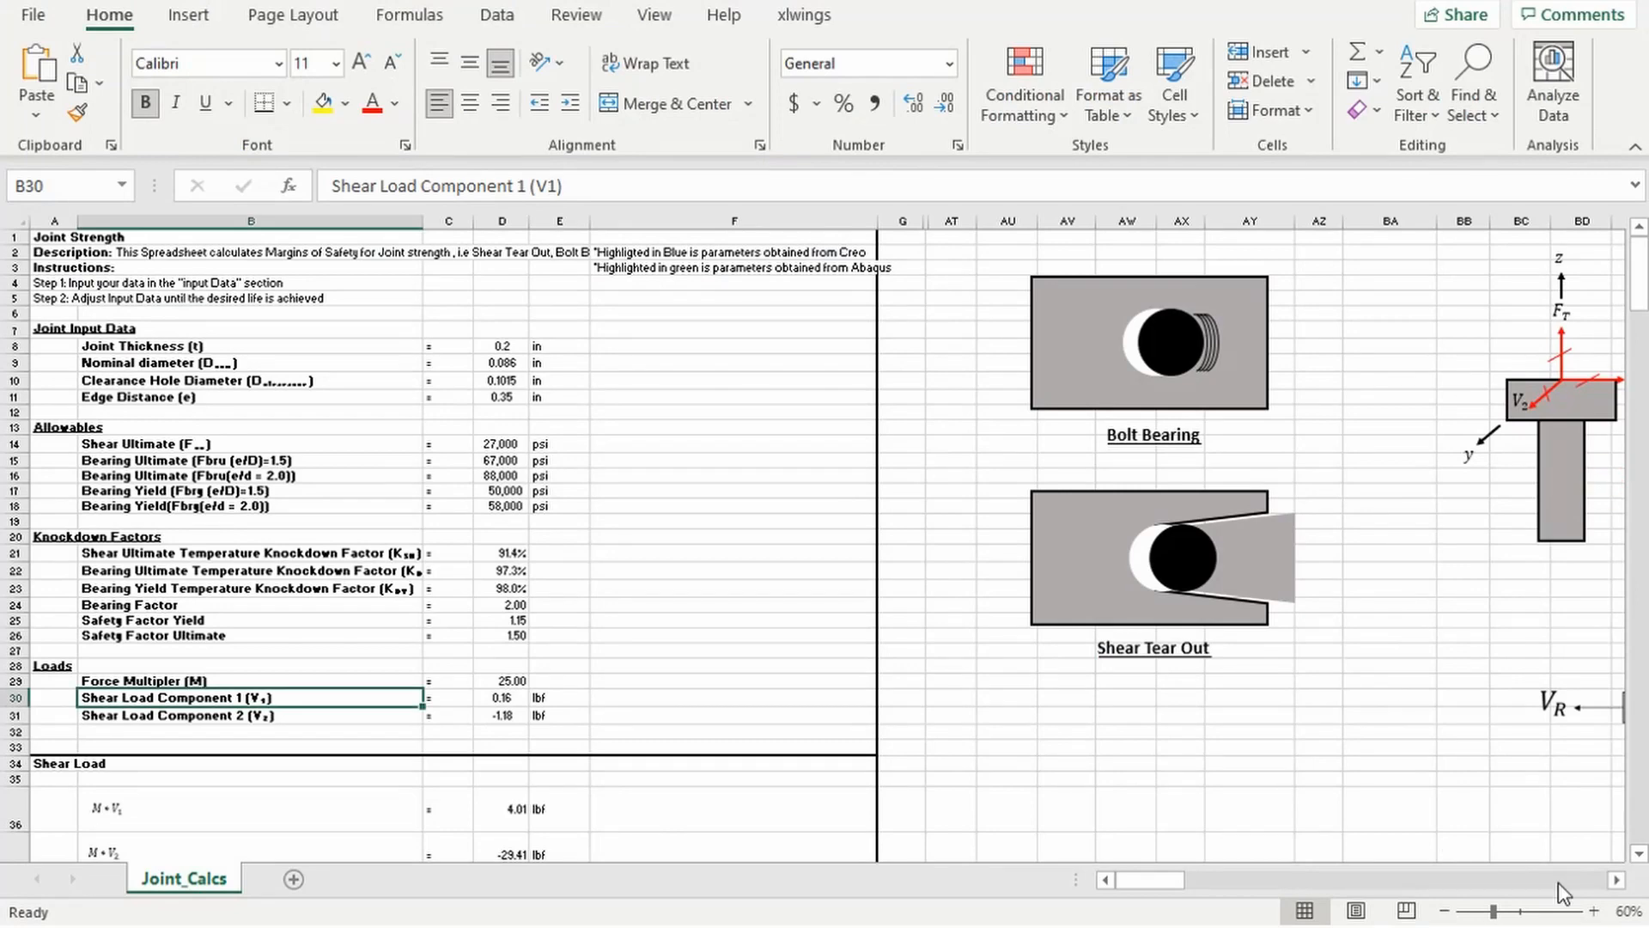
pyautogui.click(1614, 880)
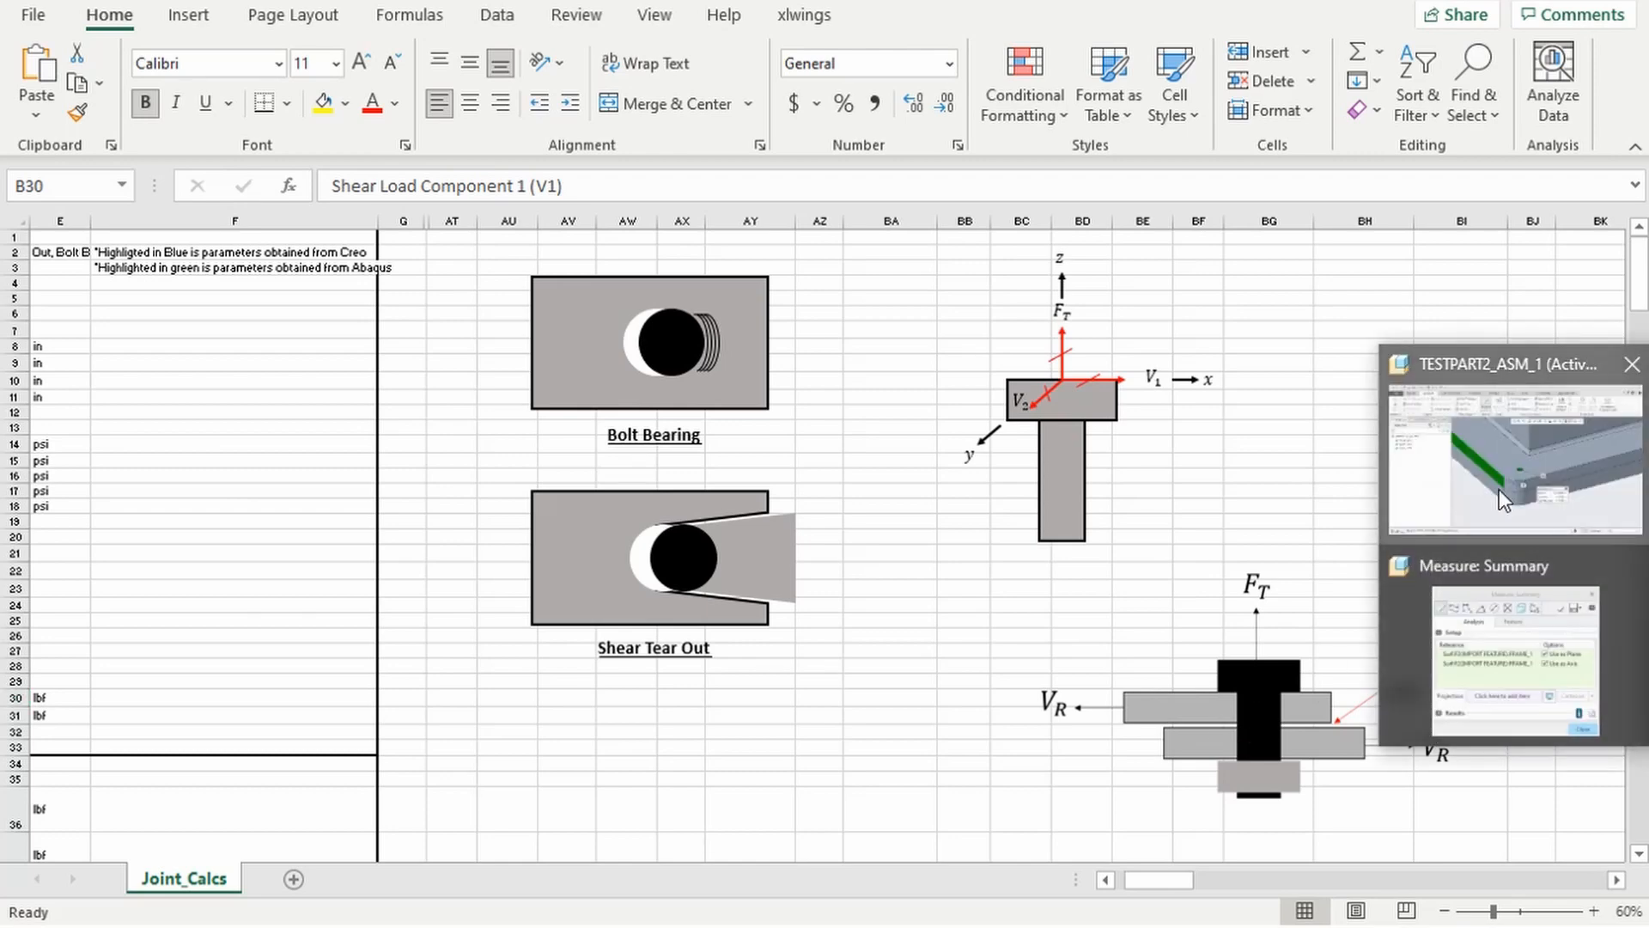
# - Switch to the Creo assembly and measure the frame flange's thickness between its upper and lower faces
pyautogui.click(1497, 488)
pyautogui.click(816, 529)
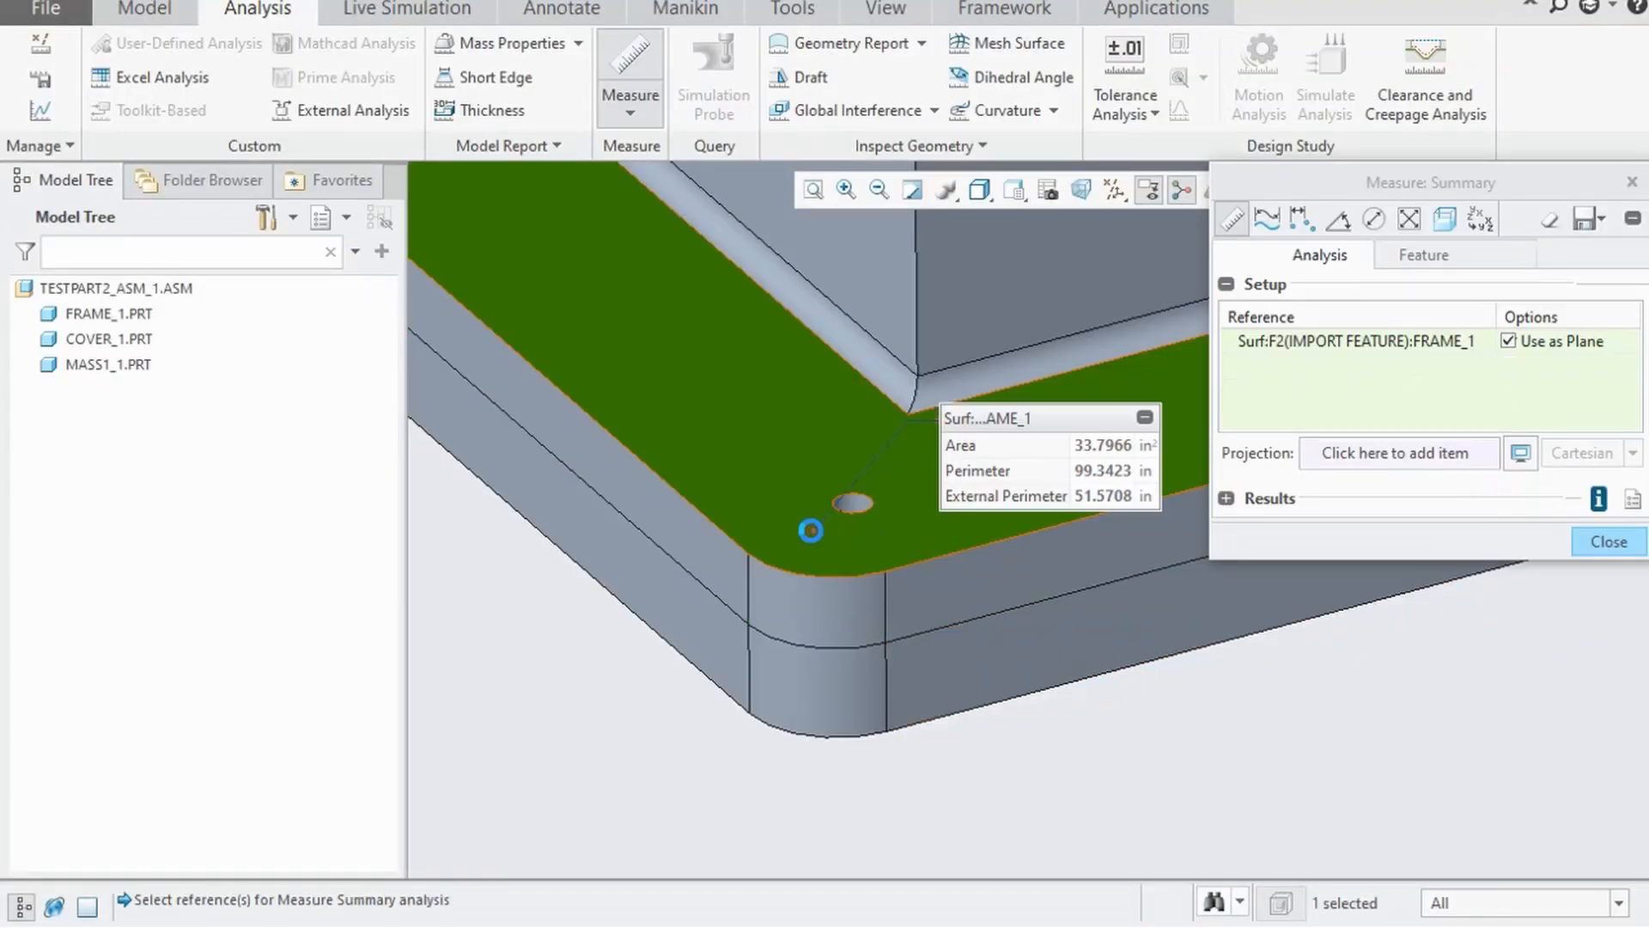
pyautogui.keyDown('ctrl'); pyautogui.click(941, 605); pyautogui.keyUp('ctrl')
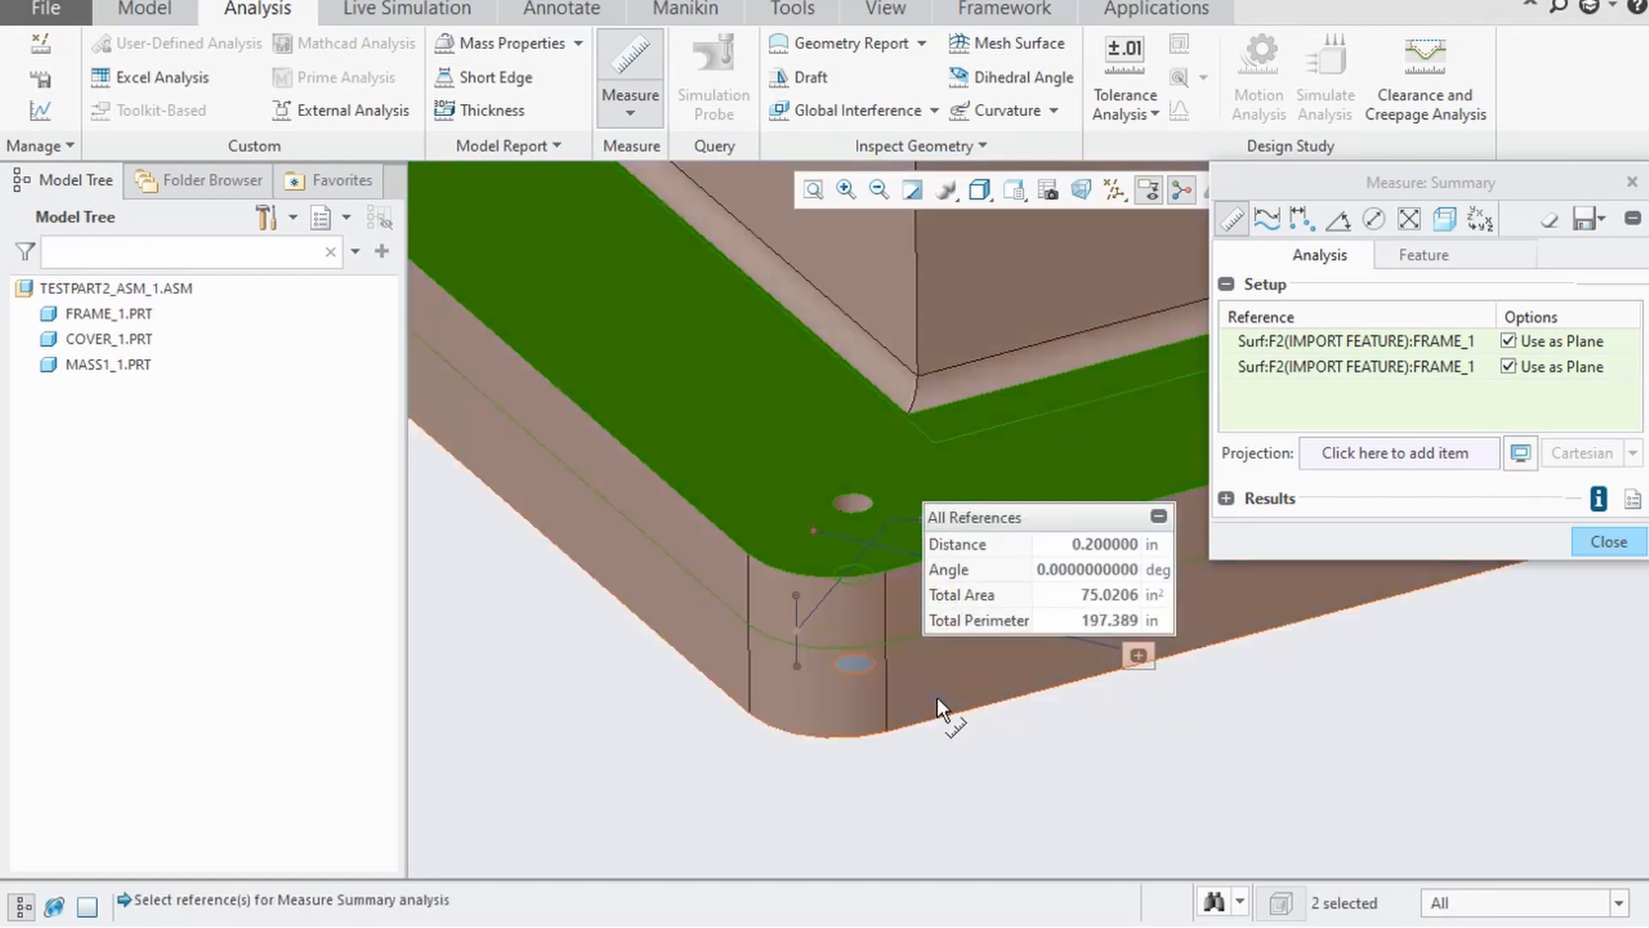
# - Measure the cover's thickness from the frame flange's lower face to the cover's outer bottom face
pyautogui.click(936, 697)
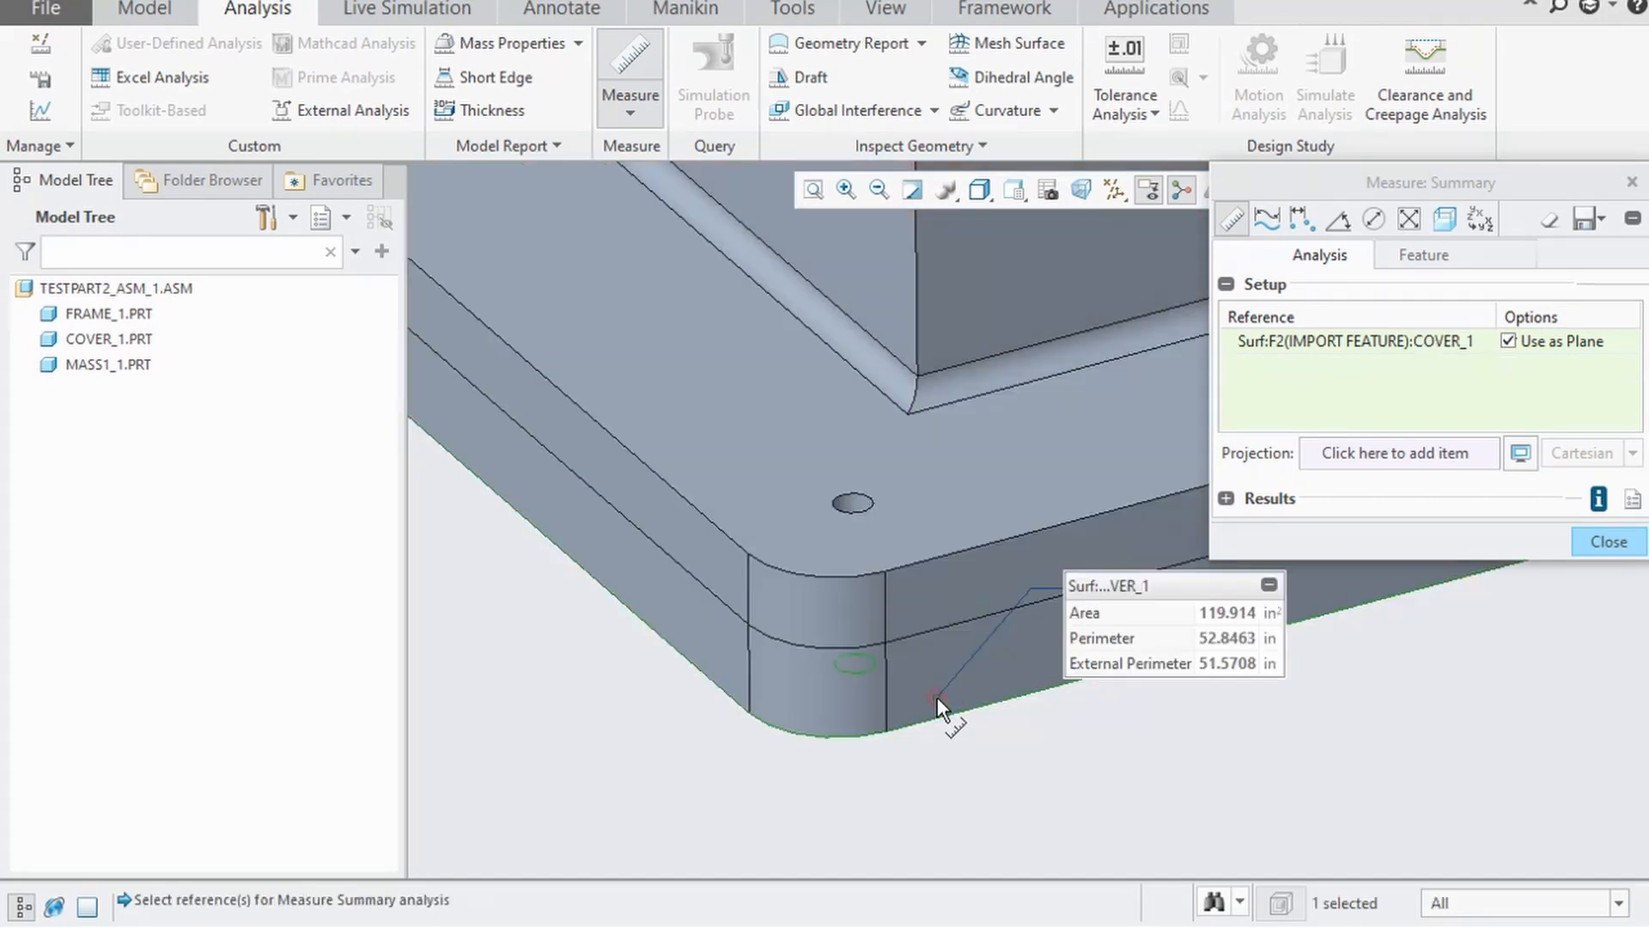
pyautogui.keyDown('ctrl'); pyautogui.click(913, 615); pyautogui.keyUp('ctrl')
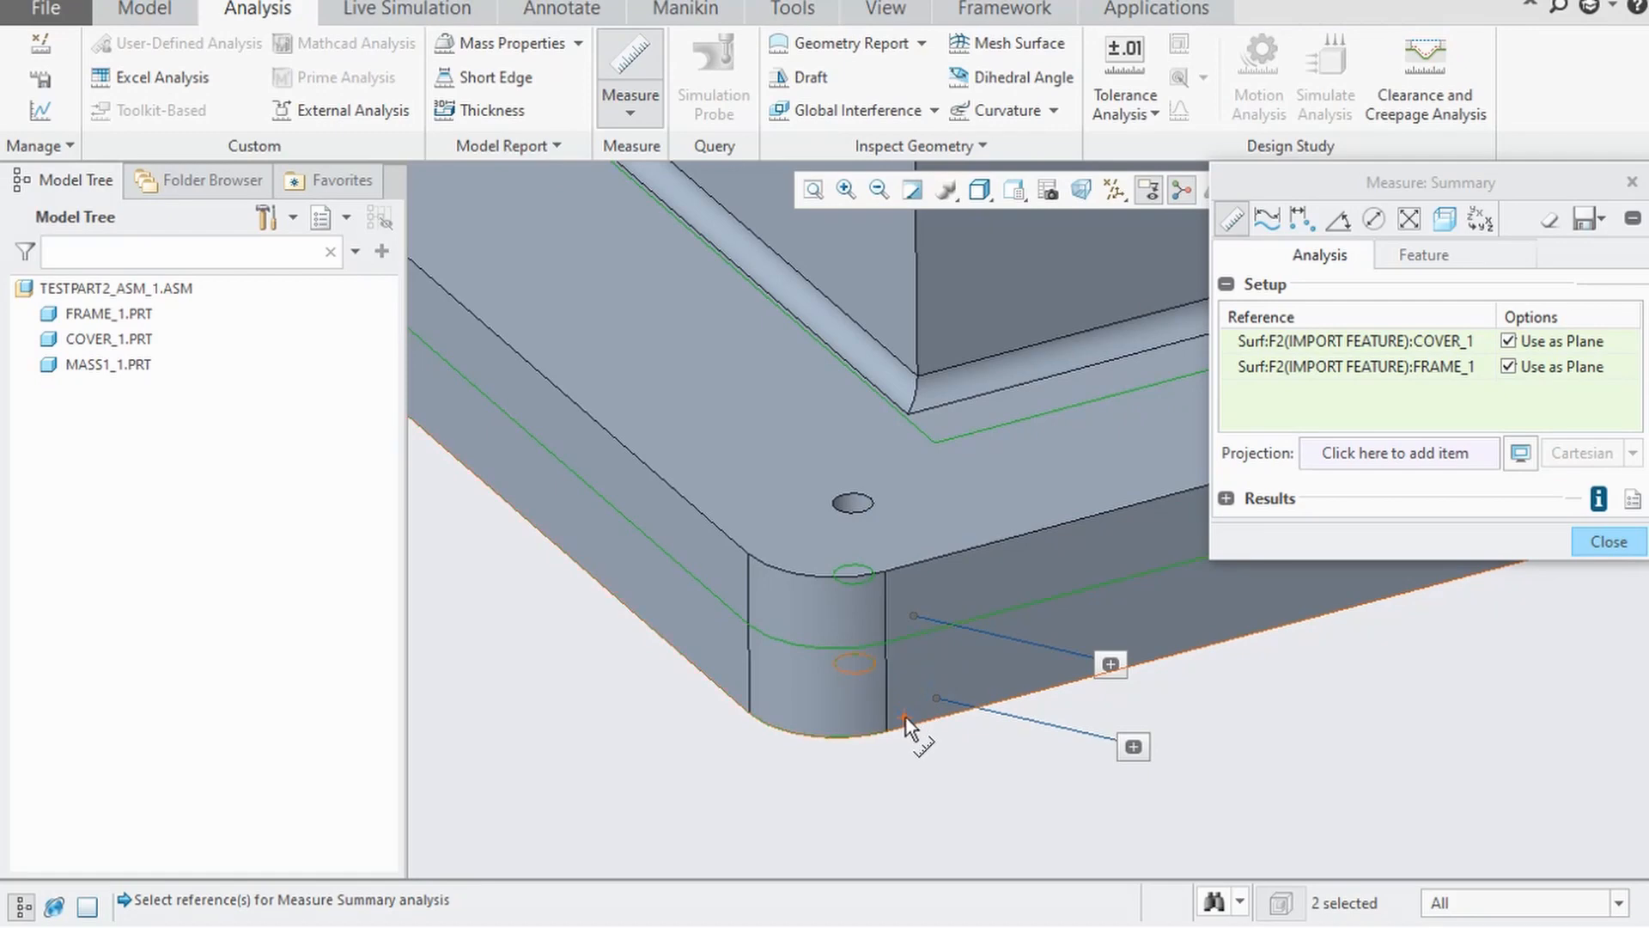
pyautogui.keyDown('ctrl'); pyautogui.click(908, 616); pyautogui.keyUp('ctrl')
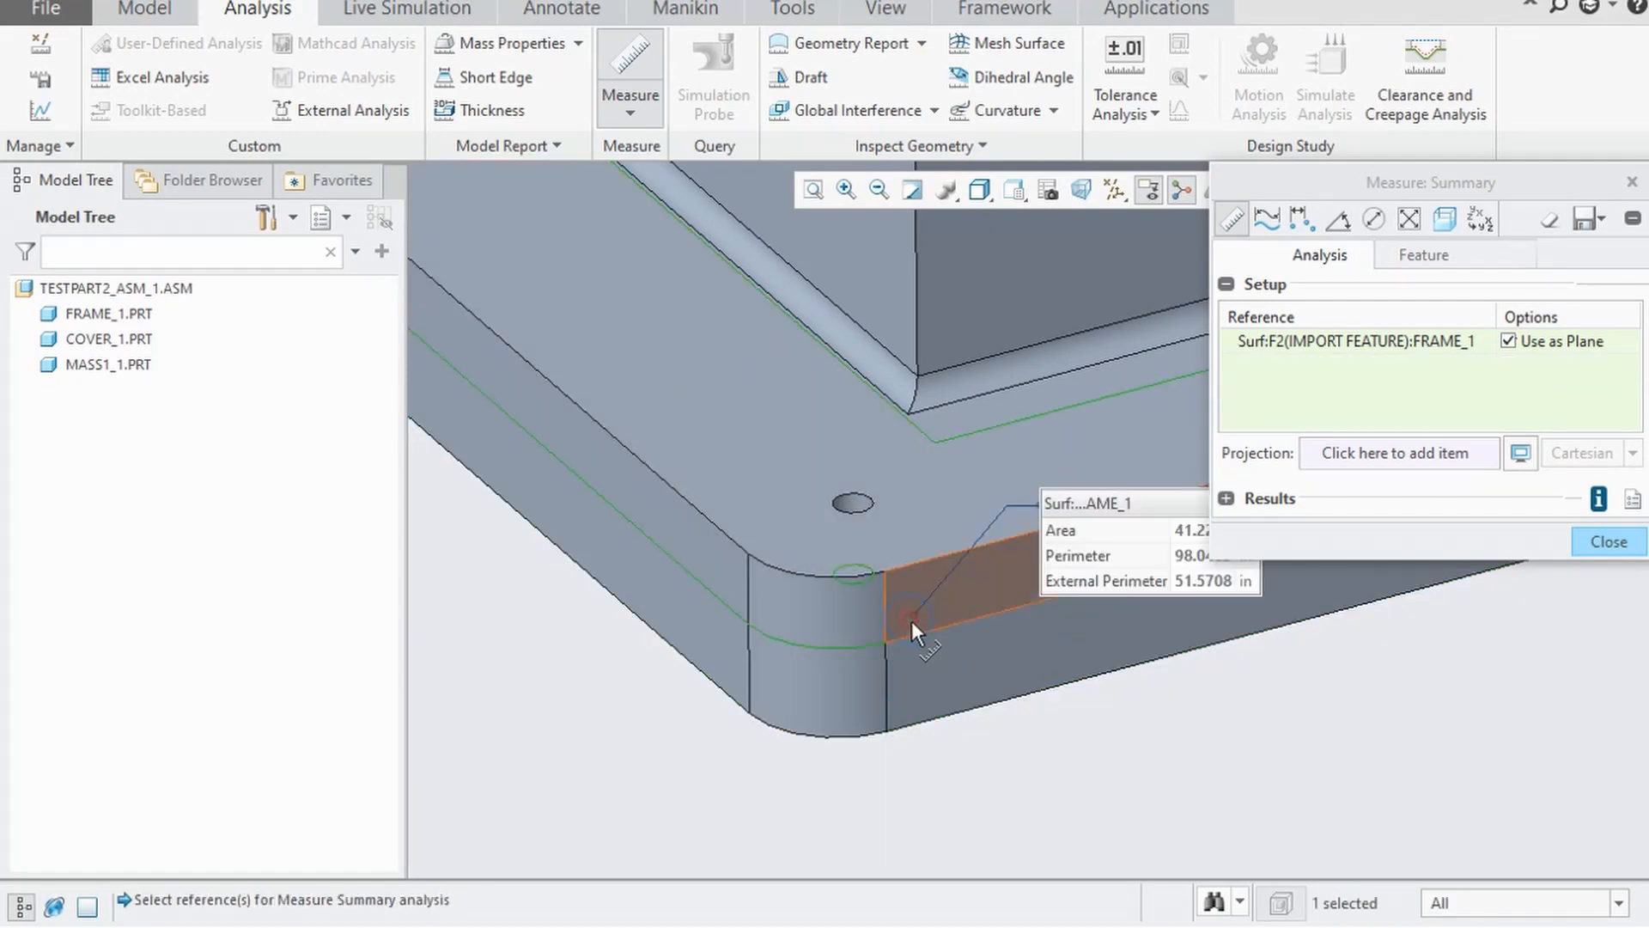
pyautogui.scroll(-5, 911, 618)
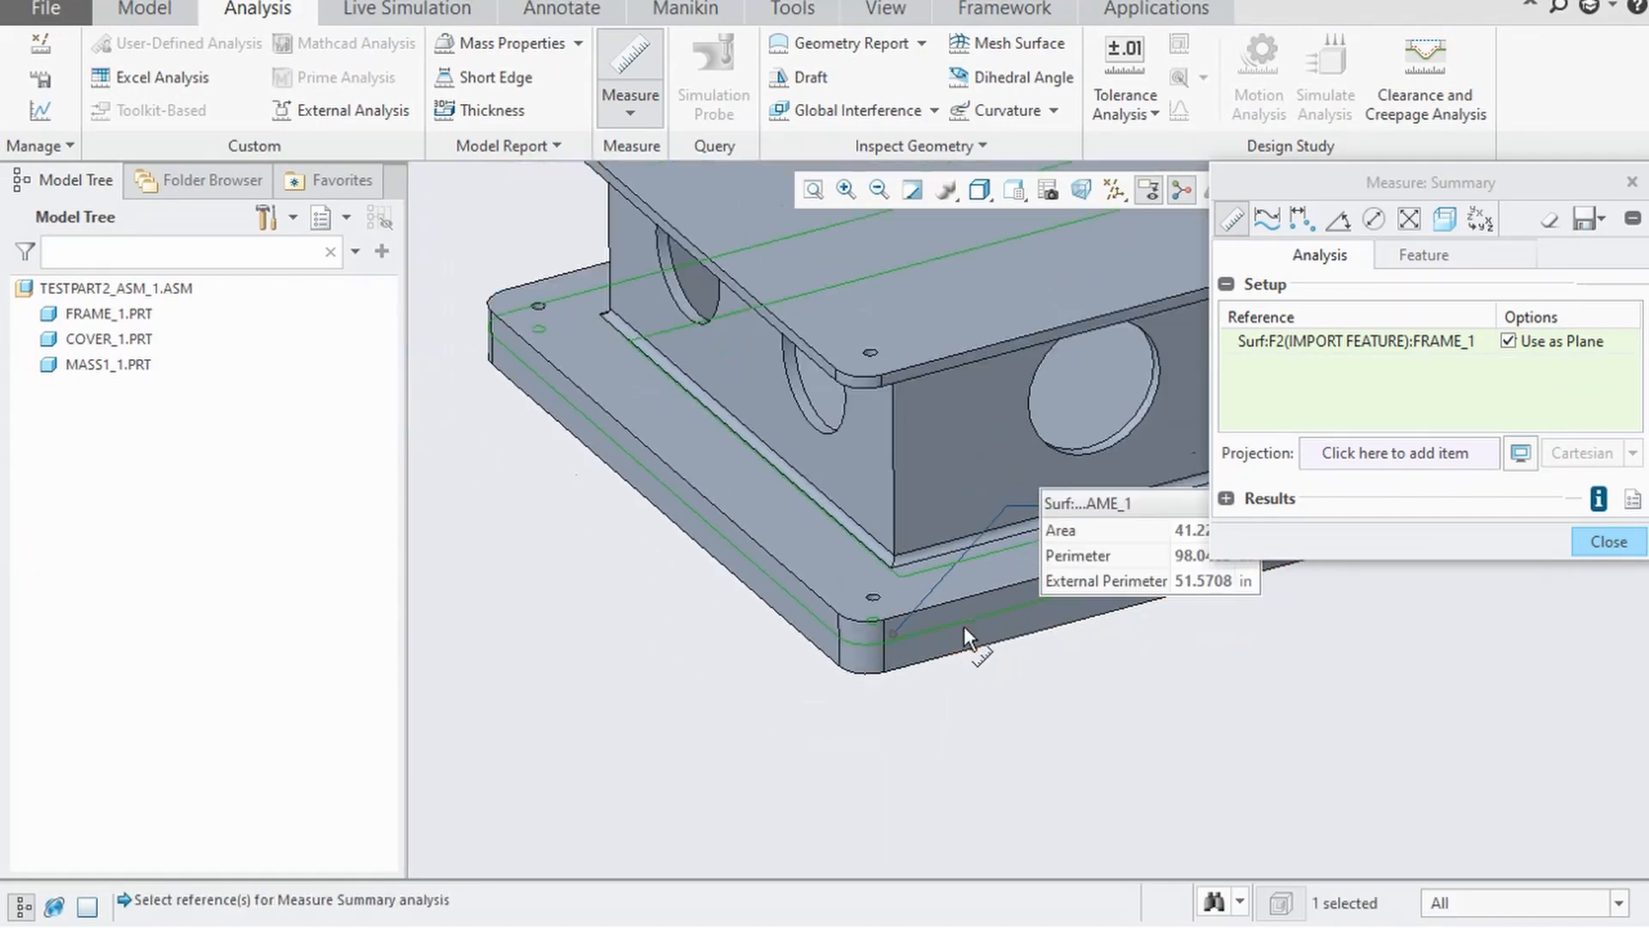
pyautogui.moveTo(960, 622); pyautogui.dragTo(935, 524, button='middle')
pyautogui.keyDown('shift'); pyautogui.moveTo(793, 377); pyautogui.dragTo(809, 638, button='middle'); pyautogui.keyUp('shift')
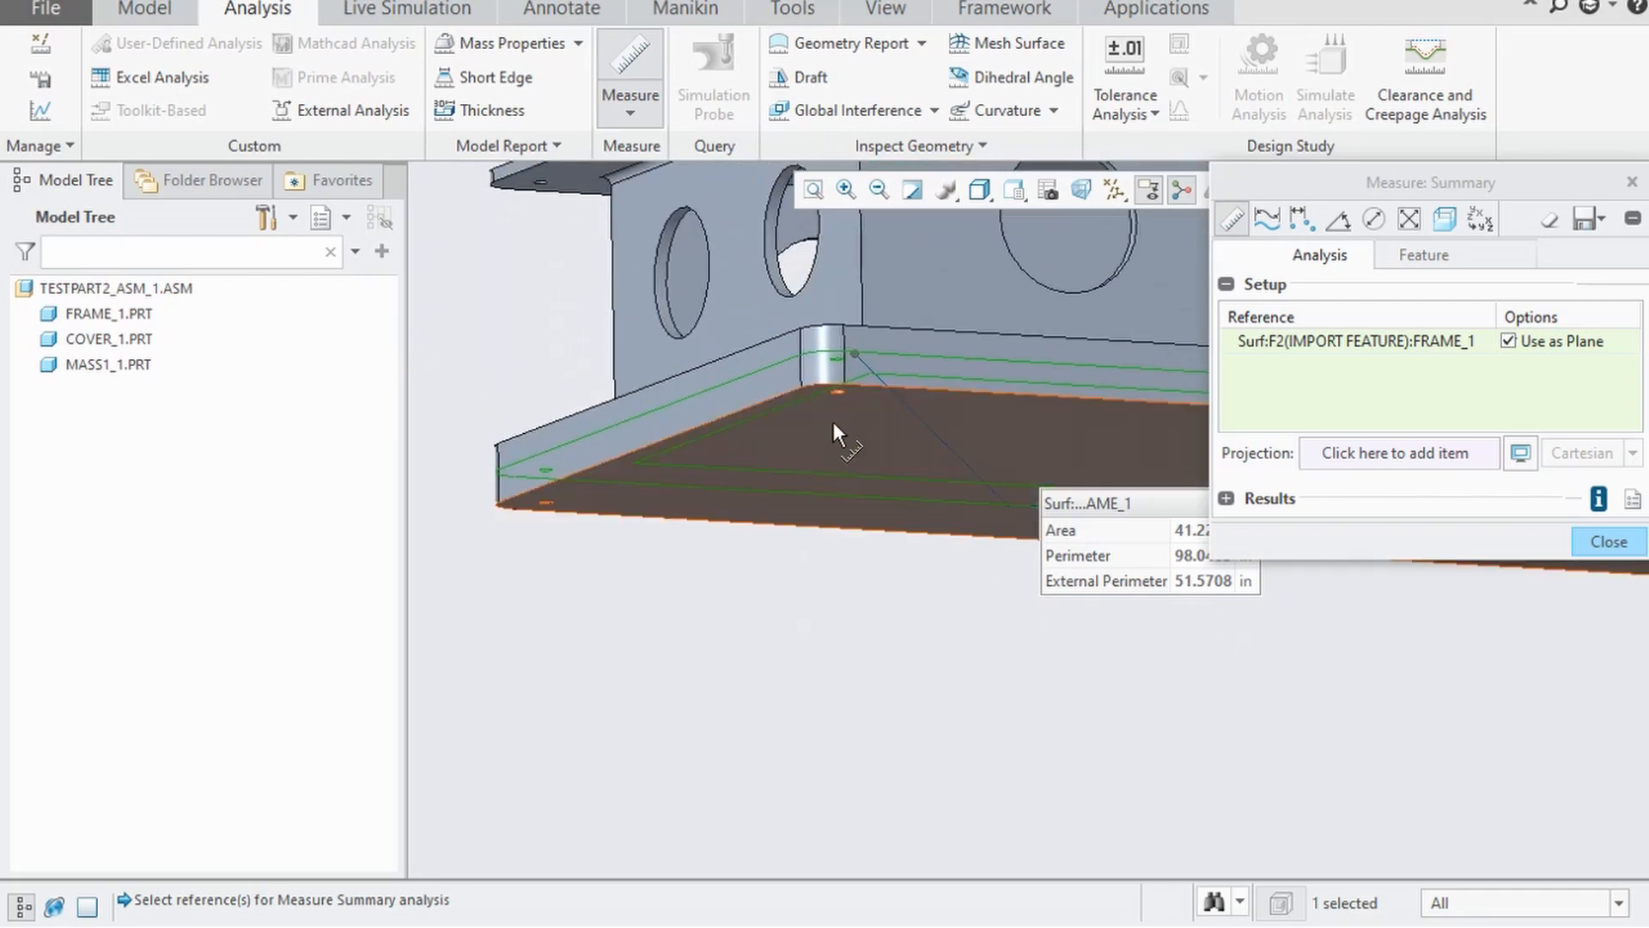
pyautogui.keyDown('ctrl'); pyautogui.click(838, 419); pyautogui.keyUp('ctrl')
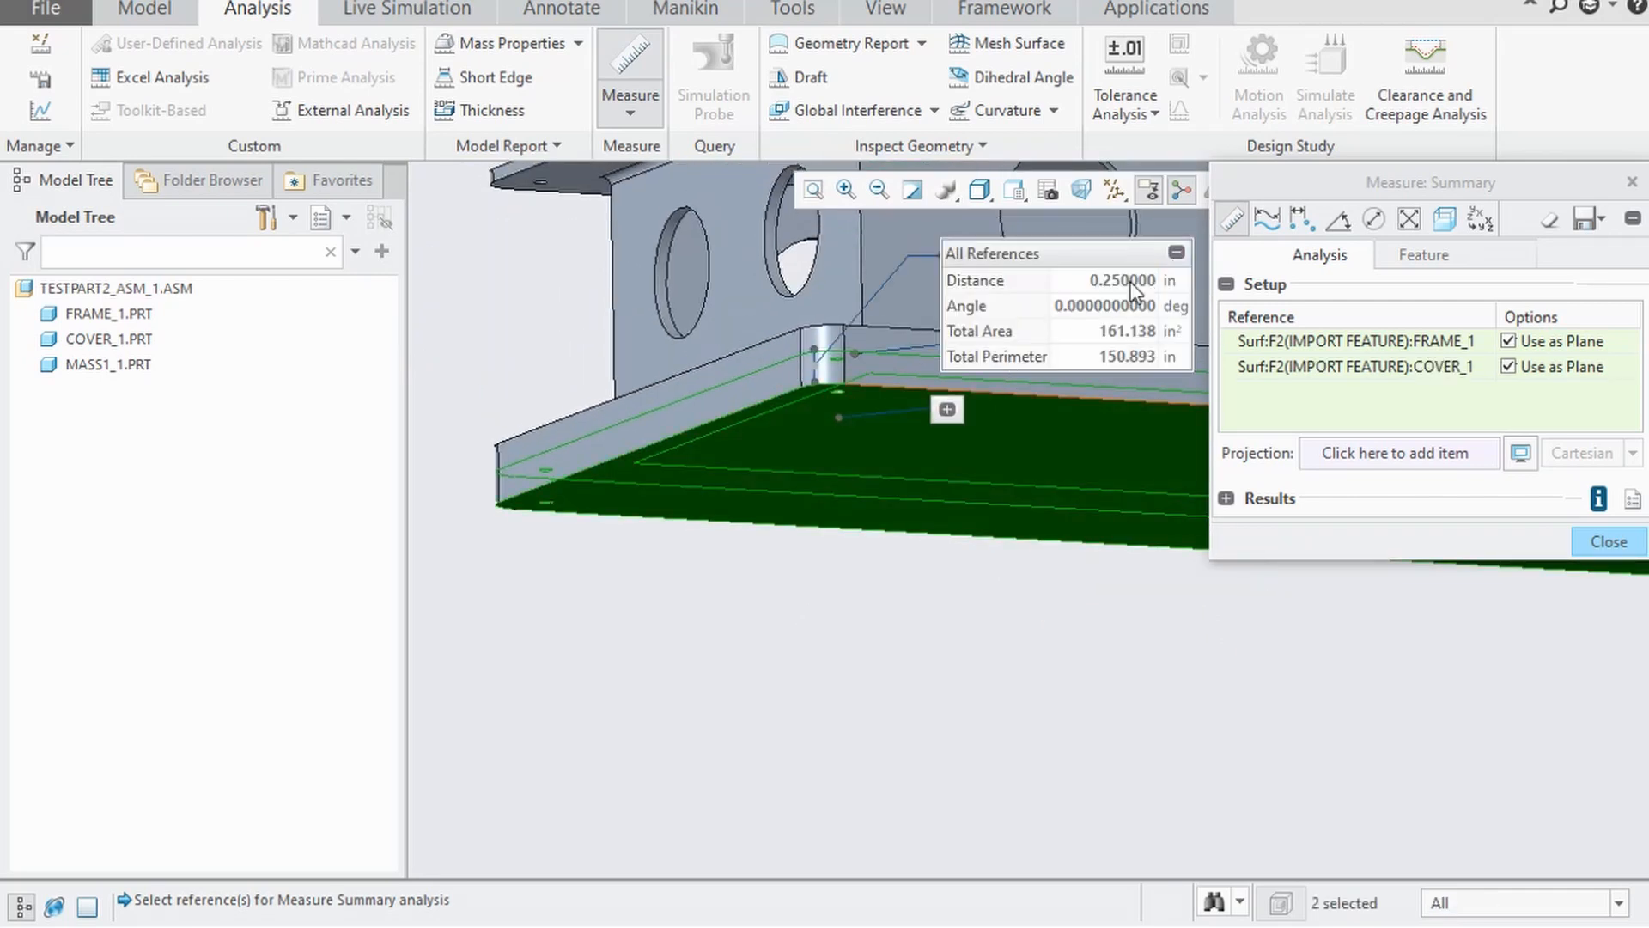
# - Measure the diameter of the frame's corner clearance hole, and close the summary measurement
pyautogui.moveTo(883, 515); pyautogui.dragTo(884, 584, button='middle')
pyautogui.scroll(-2, 848, 704)
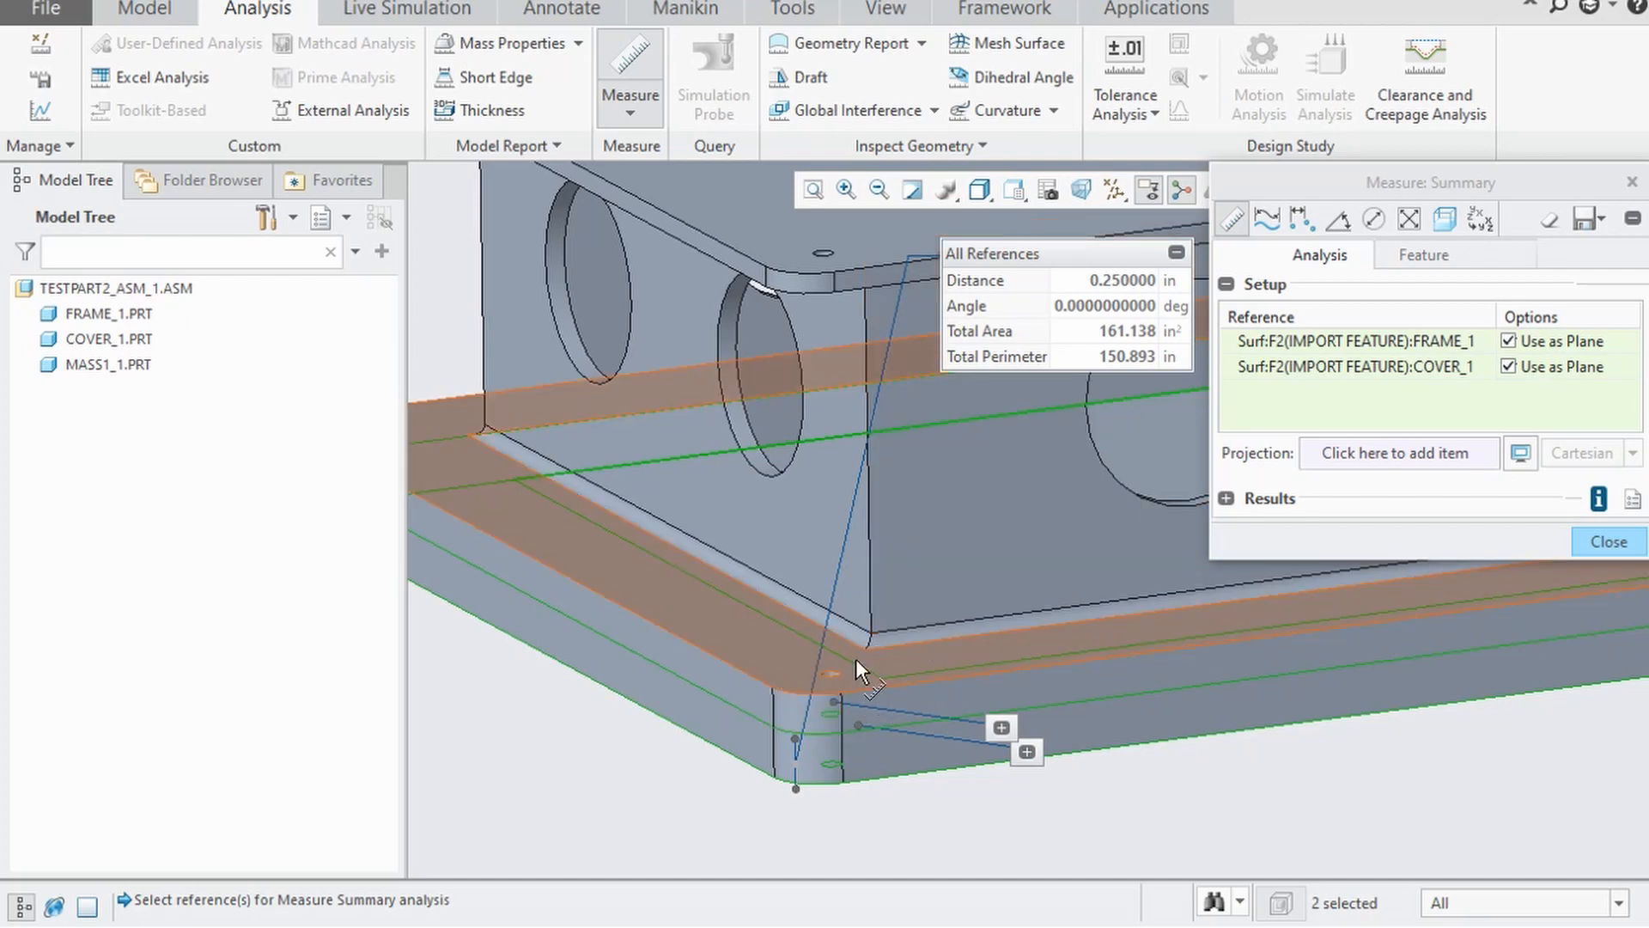
pyautogui.scroll(-6, 858, 669)
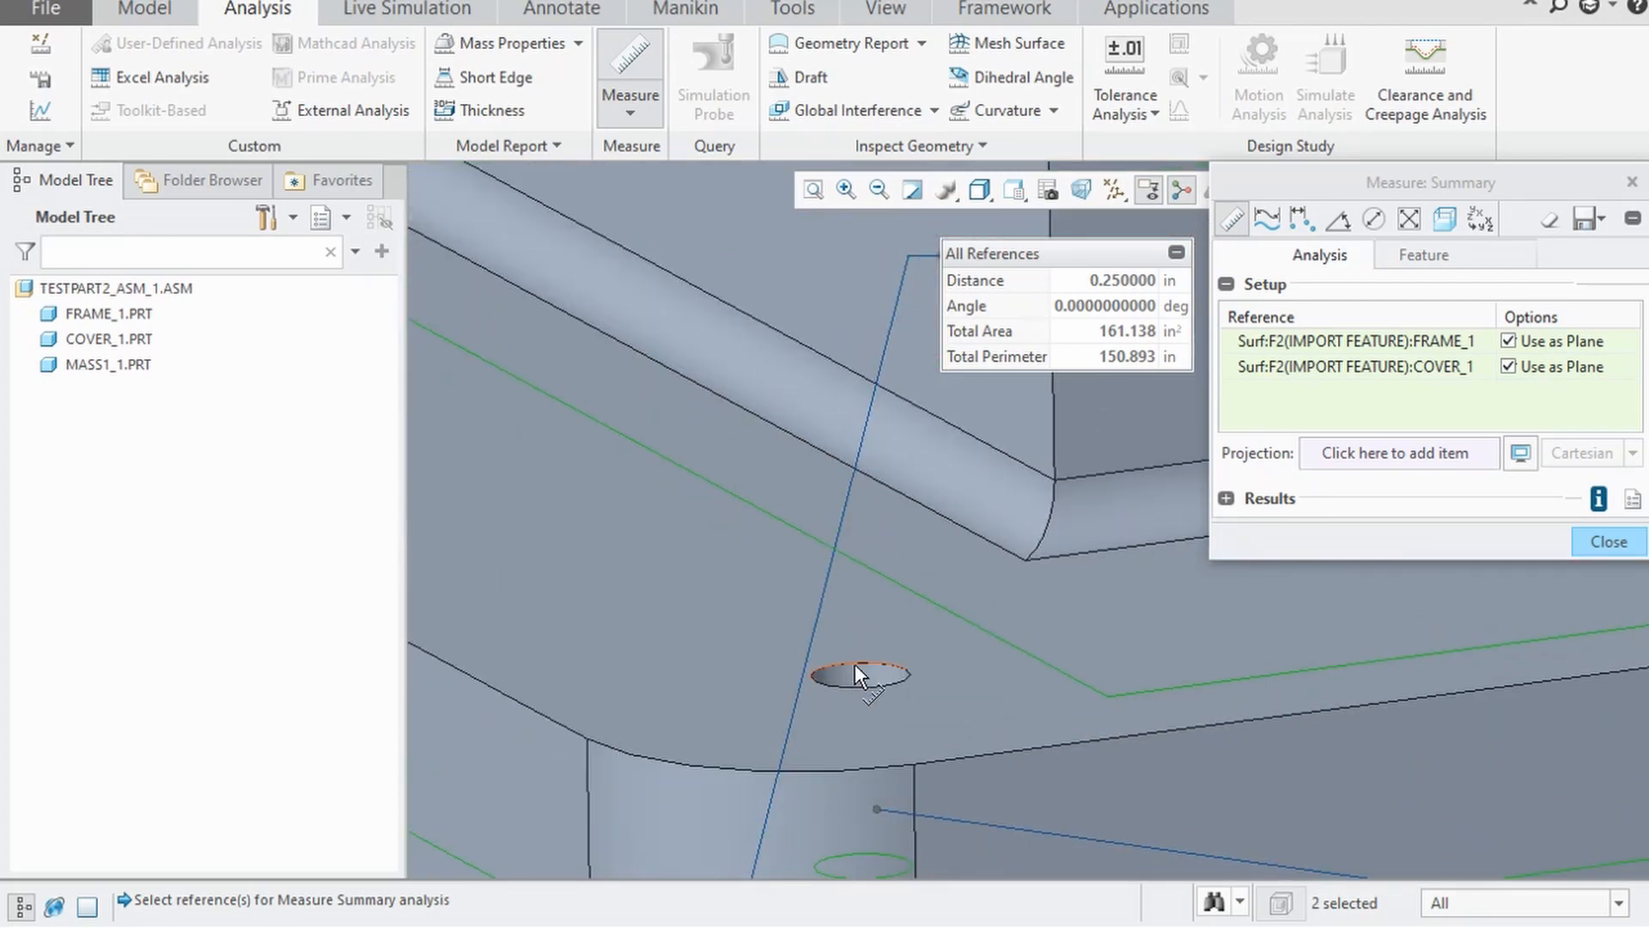
pyautogui.click(849, 669)
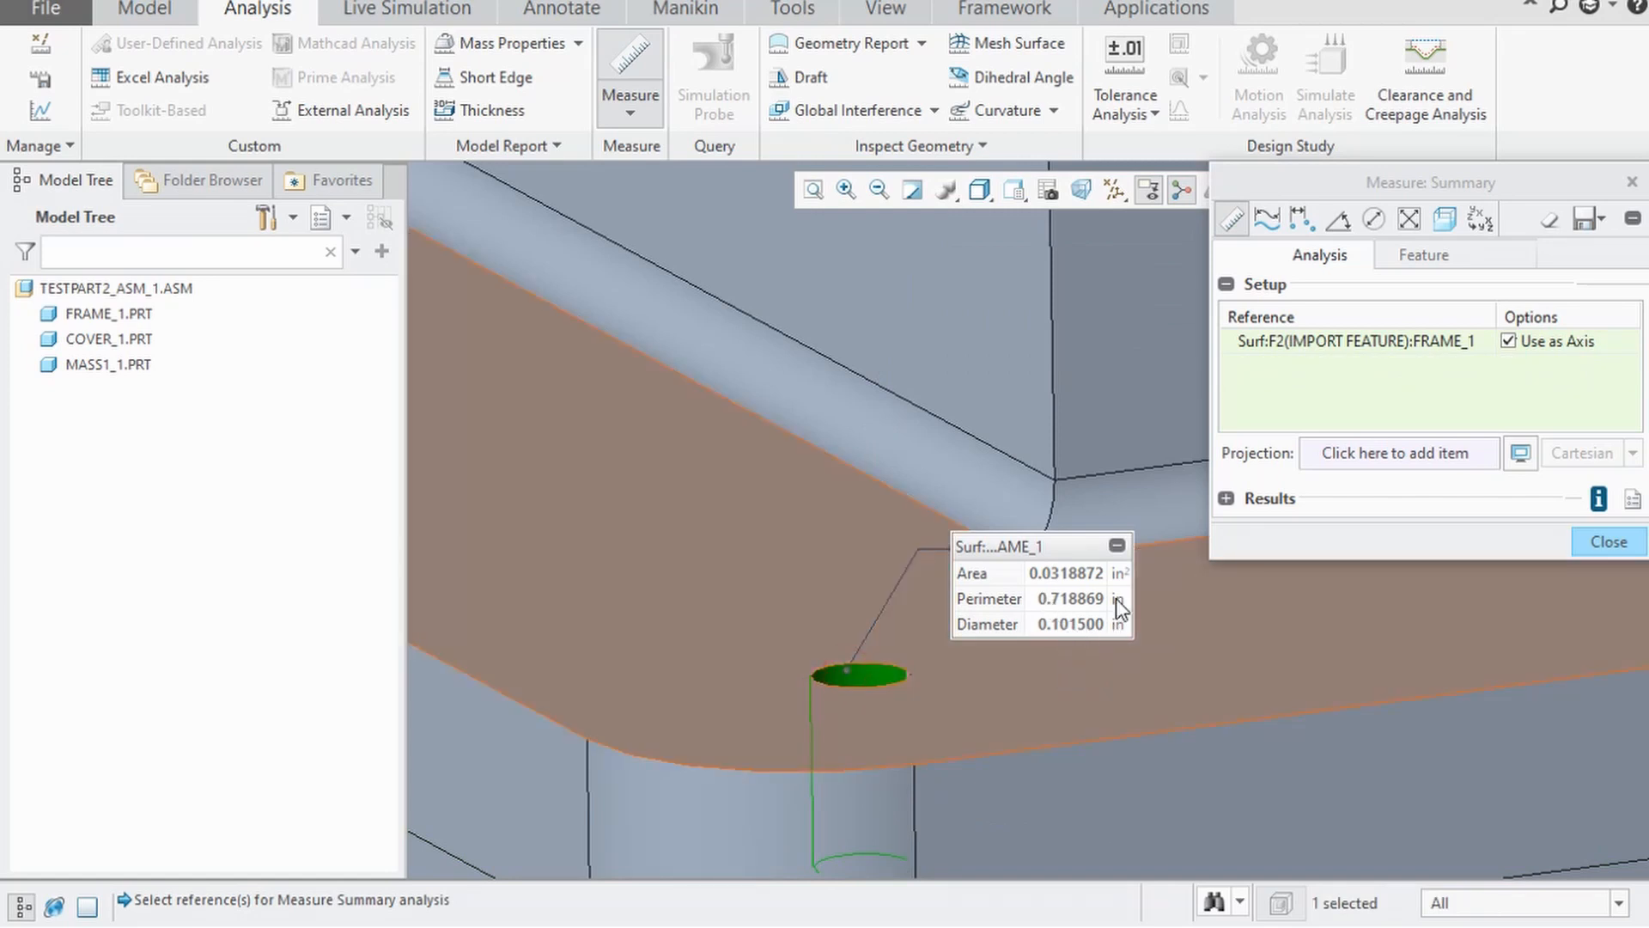
pyautogui.click(1632, 182)
# - Switch to the bearing and shear tear-out workbook in Excel and examine the joint thickness, nominal diameter and clearance hole diameter inputs
pyautogui.moveTo(1642, 369)
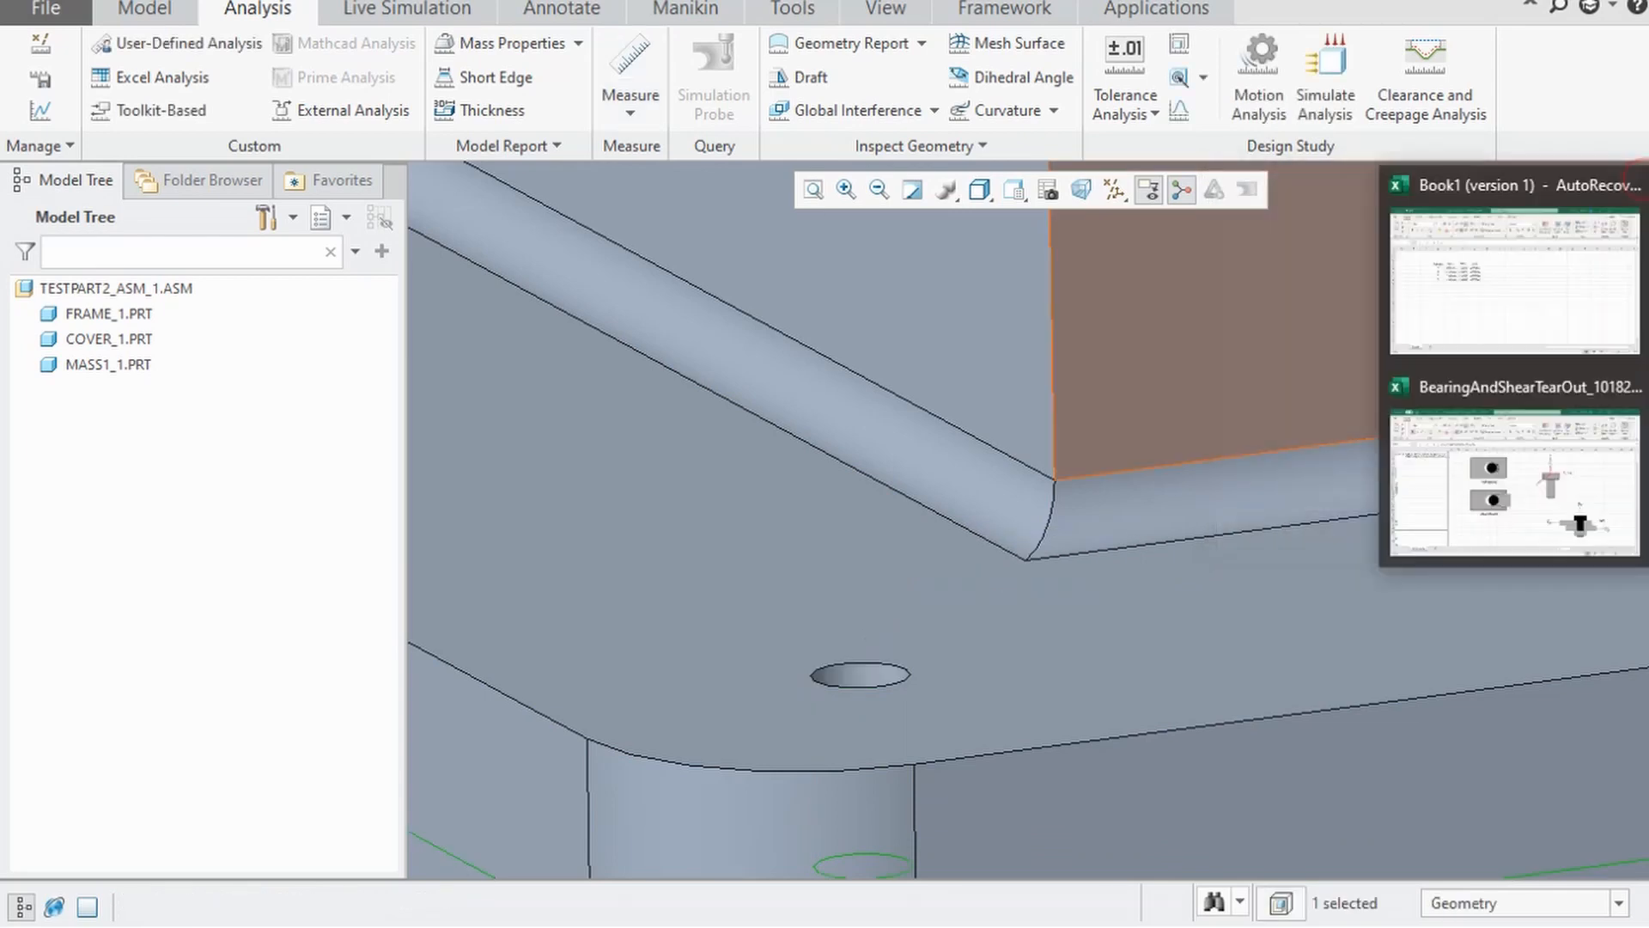
pyautogui.click(1494, 455)
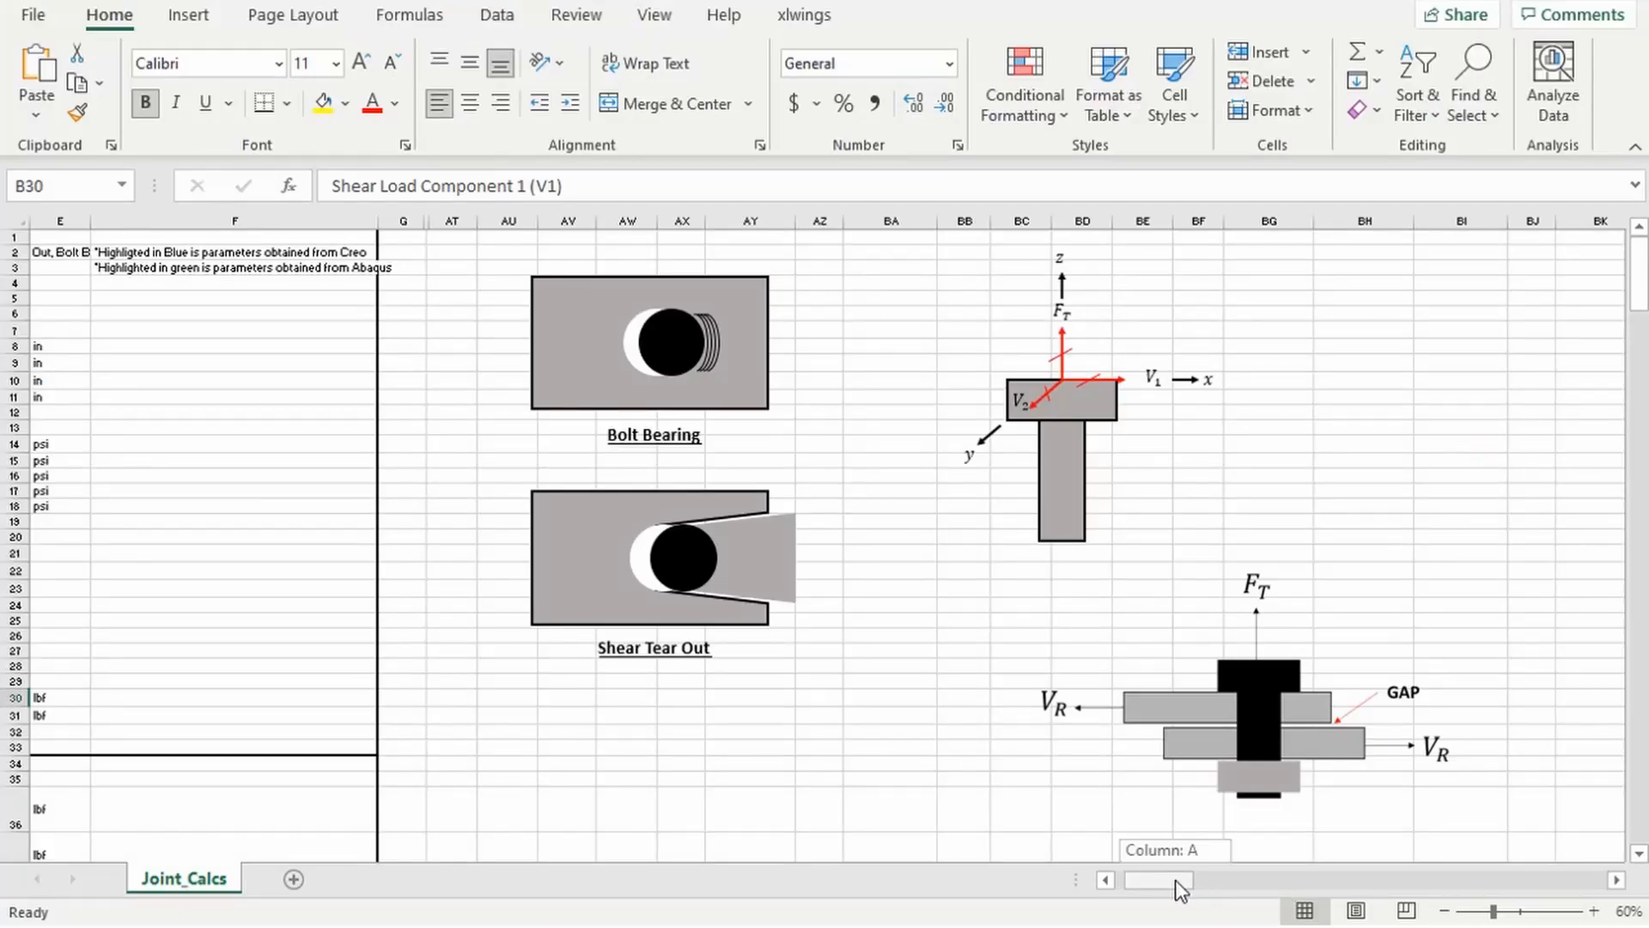
pyautogui.moveTo(1175, 879); pyautogui.dragTo(1173, 880)
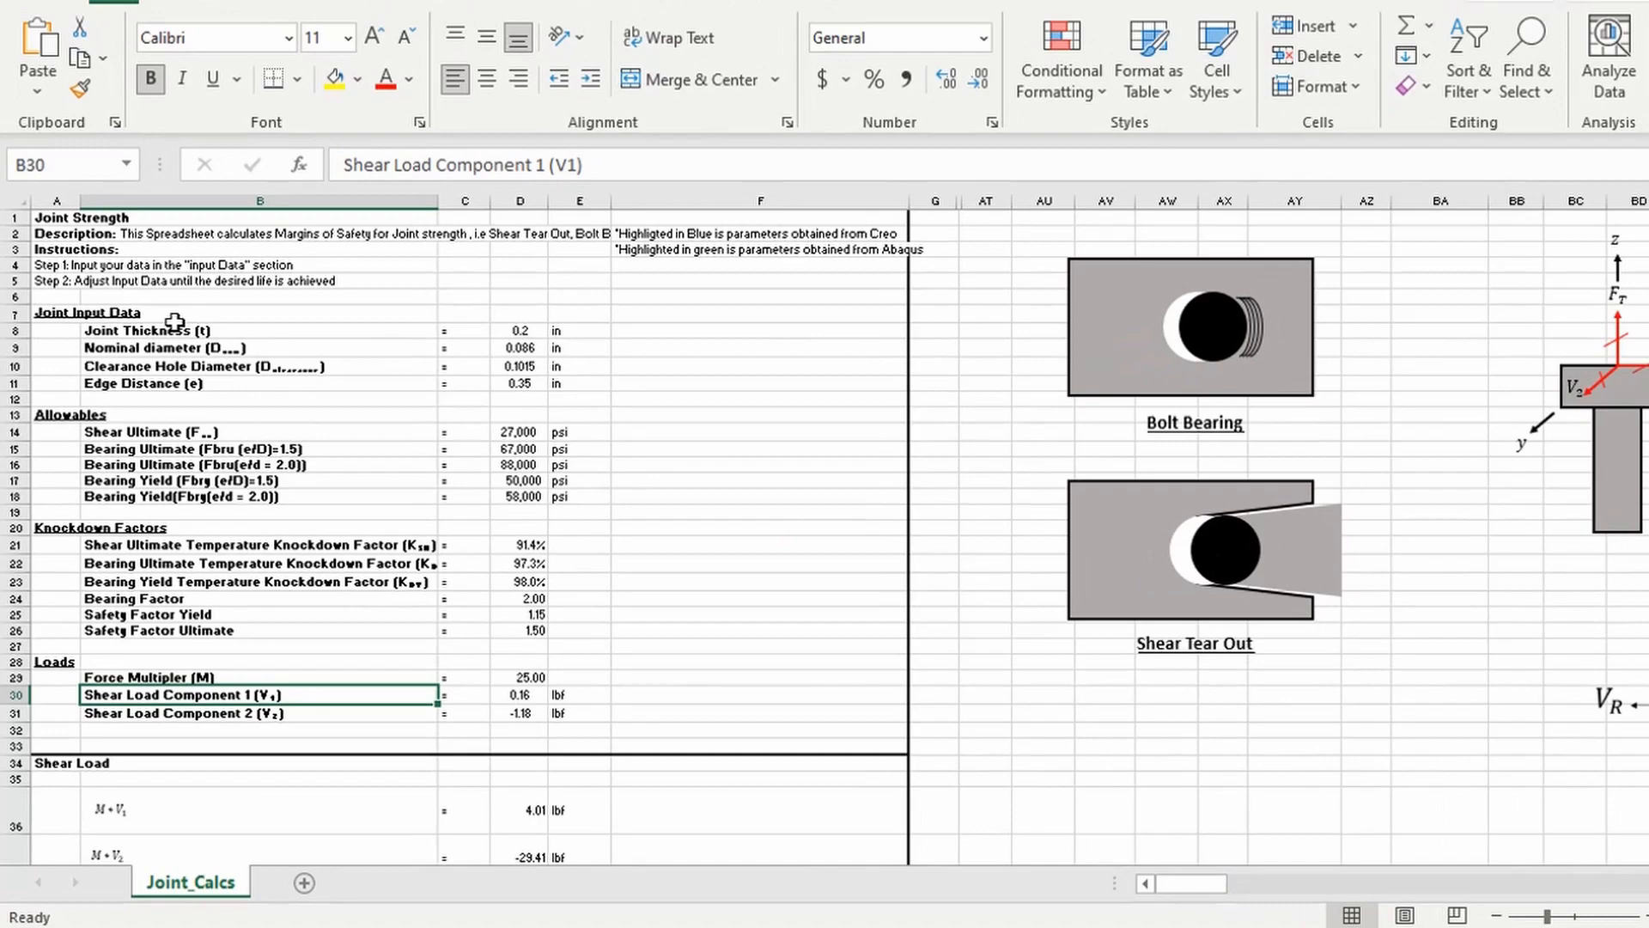
pyautogui.click(168, 337)
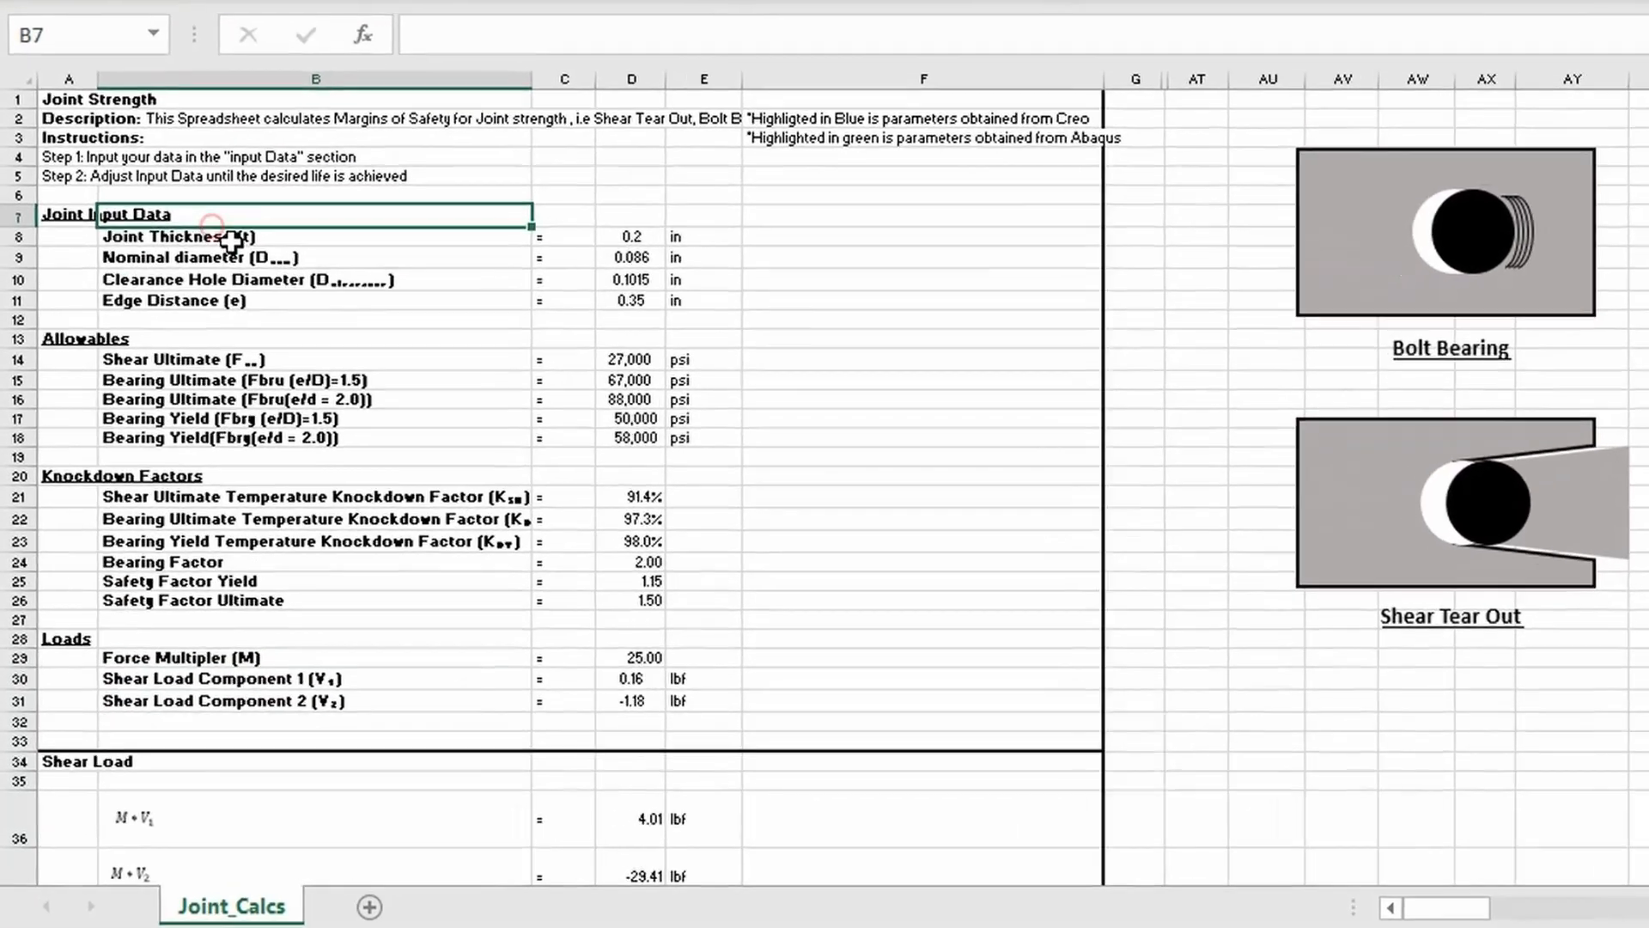
pyautogui.click(275, 255)
pyautogui.click(616, 237)
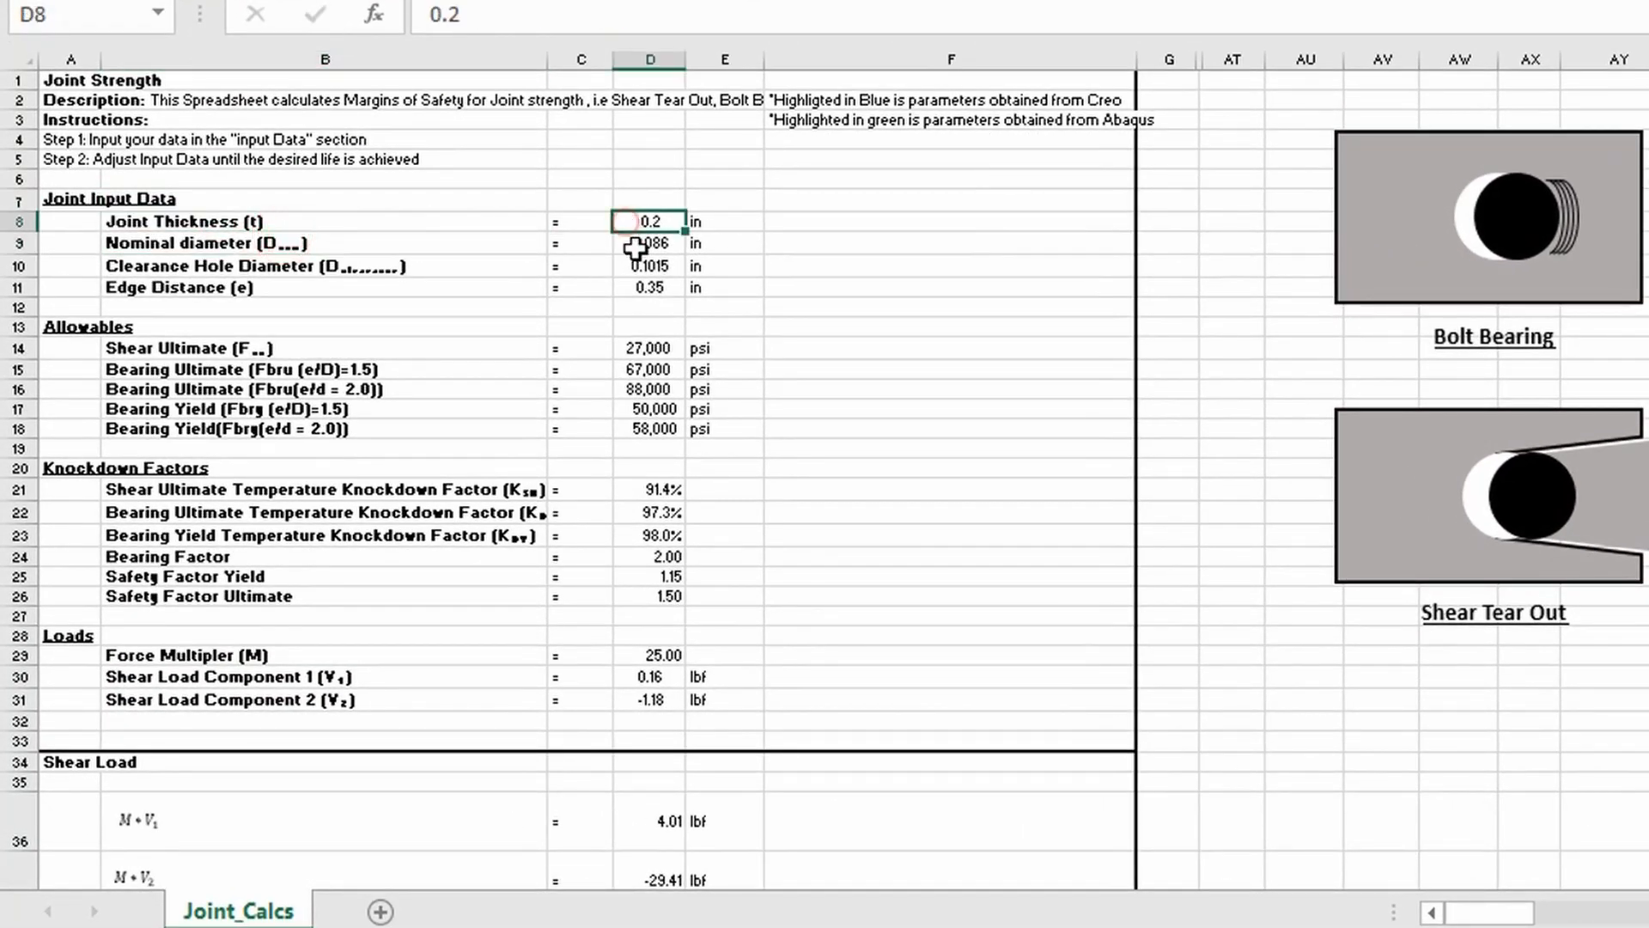
pyautogui.moveTo(627, 222); pyautogui.dragTo(640, 268)
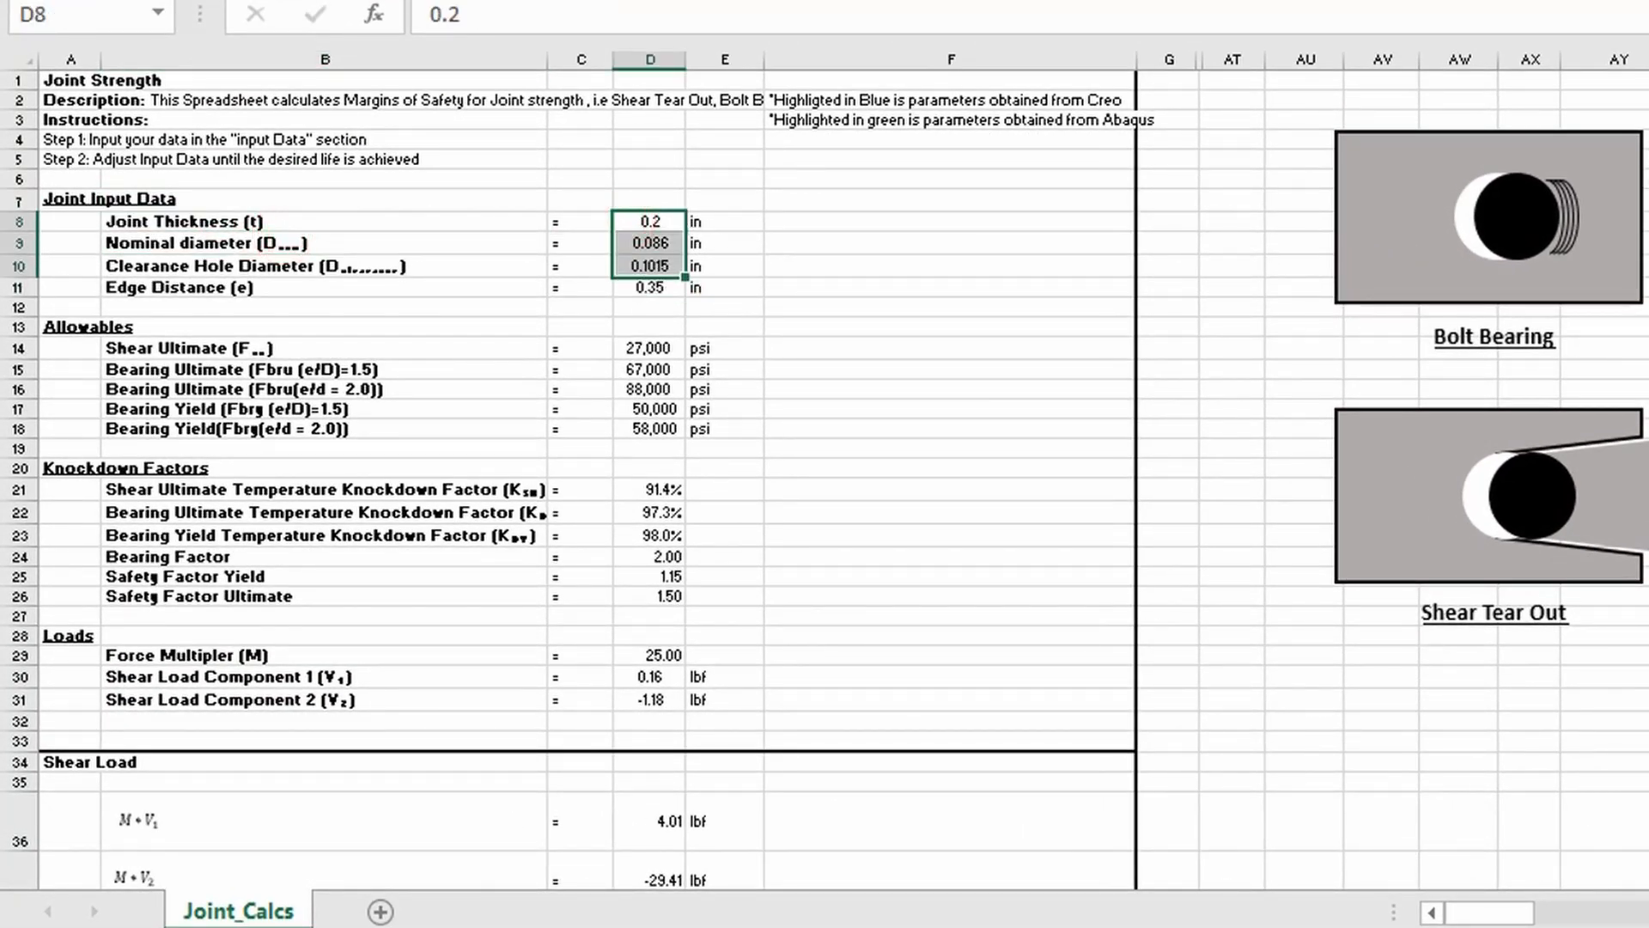
# - Enlarge the worksheet and review the joint inputs, allowables, knockdown factors and loads through to the shear load section
pyautogui.keyDown('ctrl'); pyautogui.scroll(4, 1162, 714); pyautogui.keyUp('ctrl')
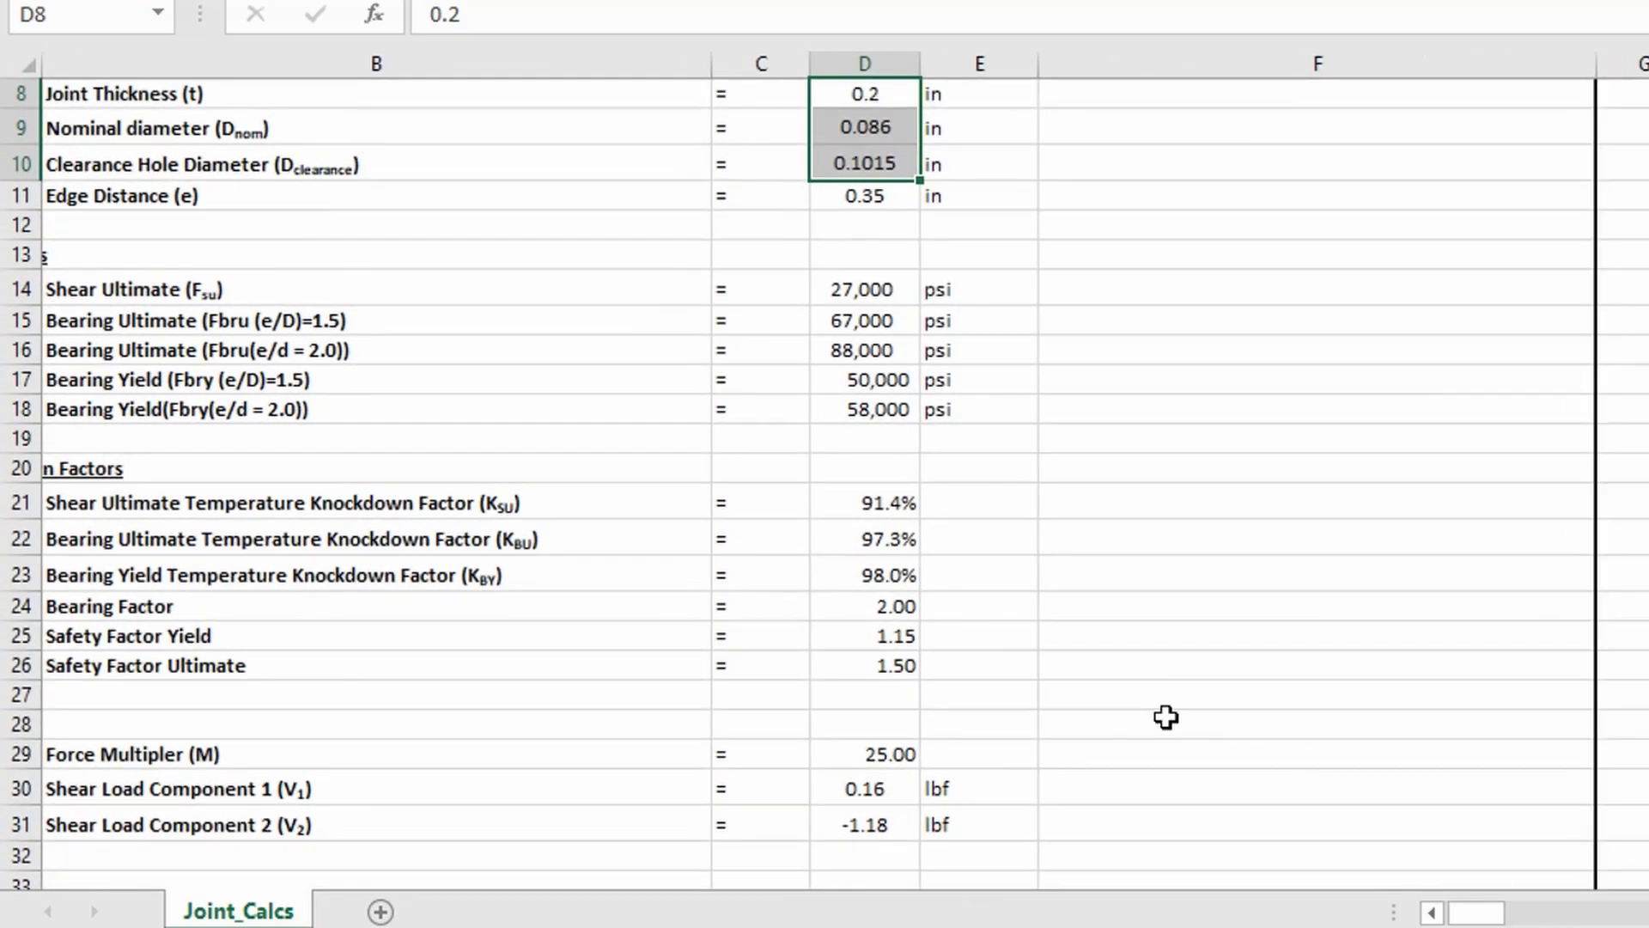
pyautogui.scroll(1, 1300, 812)
pyautogui.moveTo(1470, 915); pyautogui.dragTo(1443, 910)
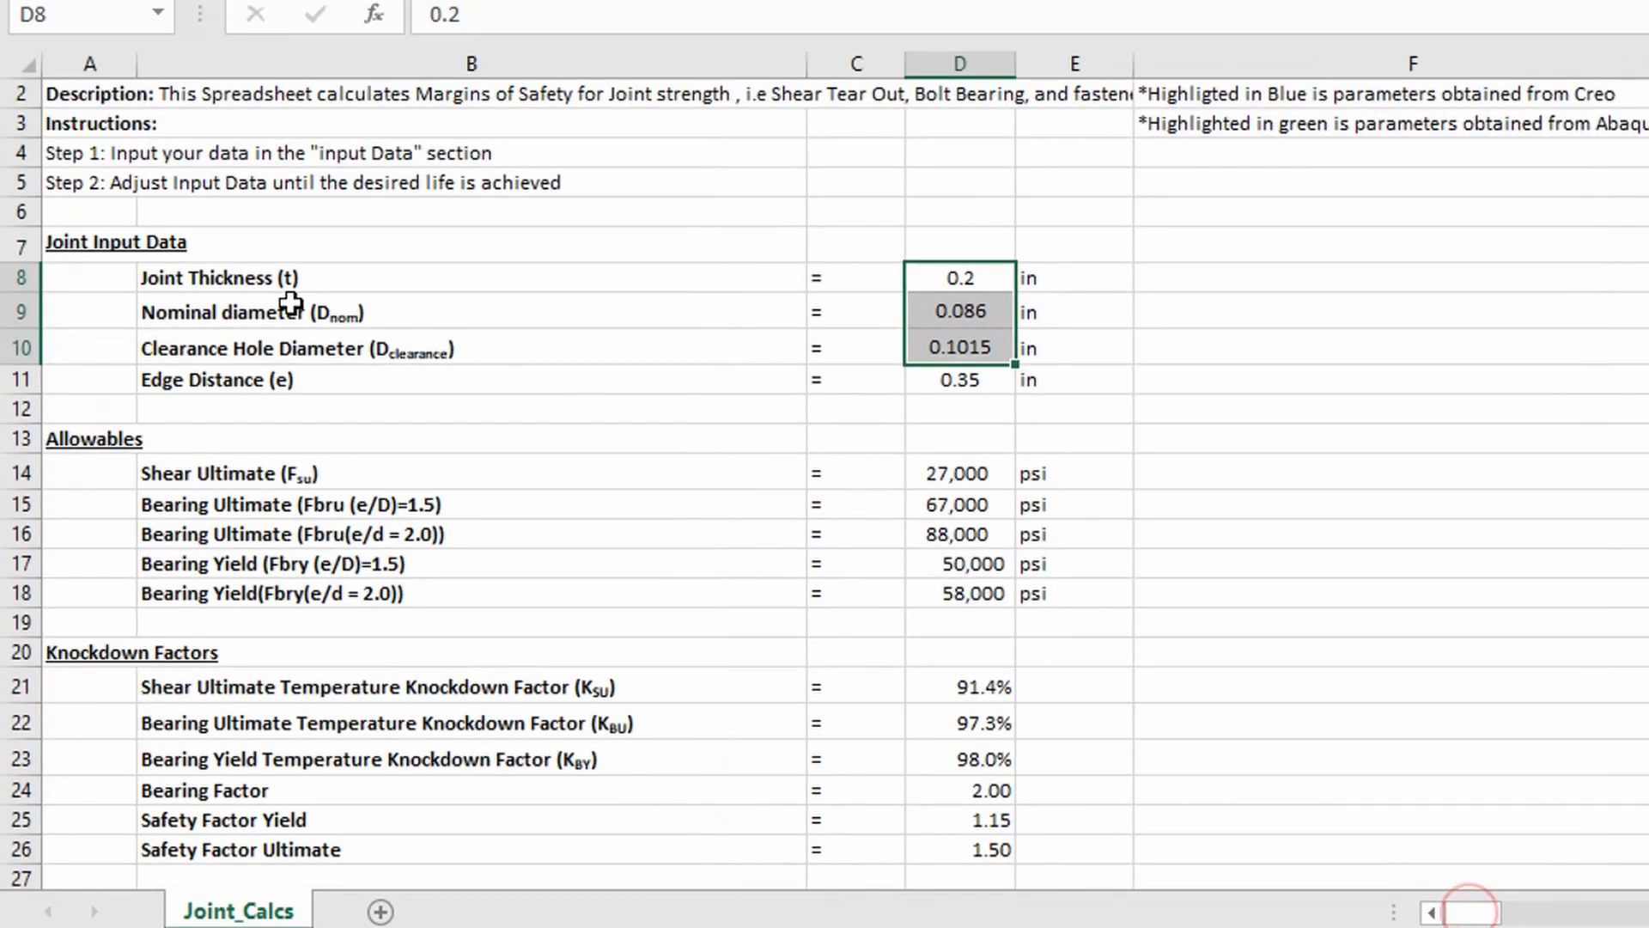
pyautogui.scroll(-2, 335, 451)
pyautogui.scroll(-5, 387, 493)
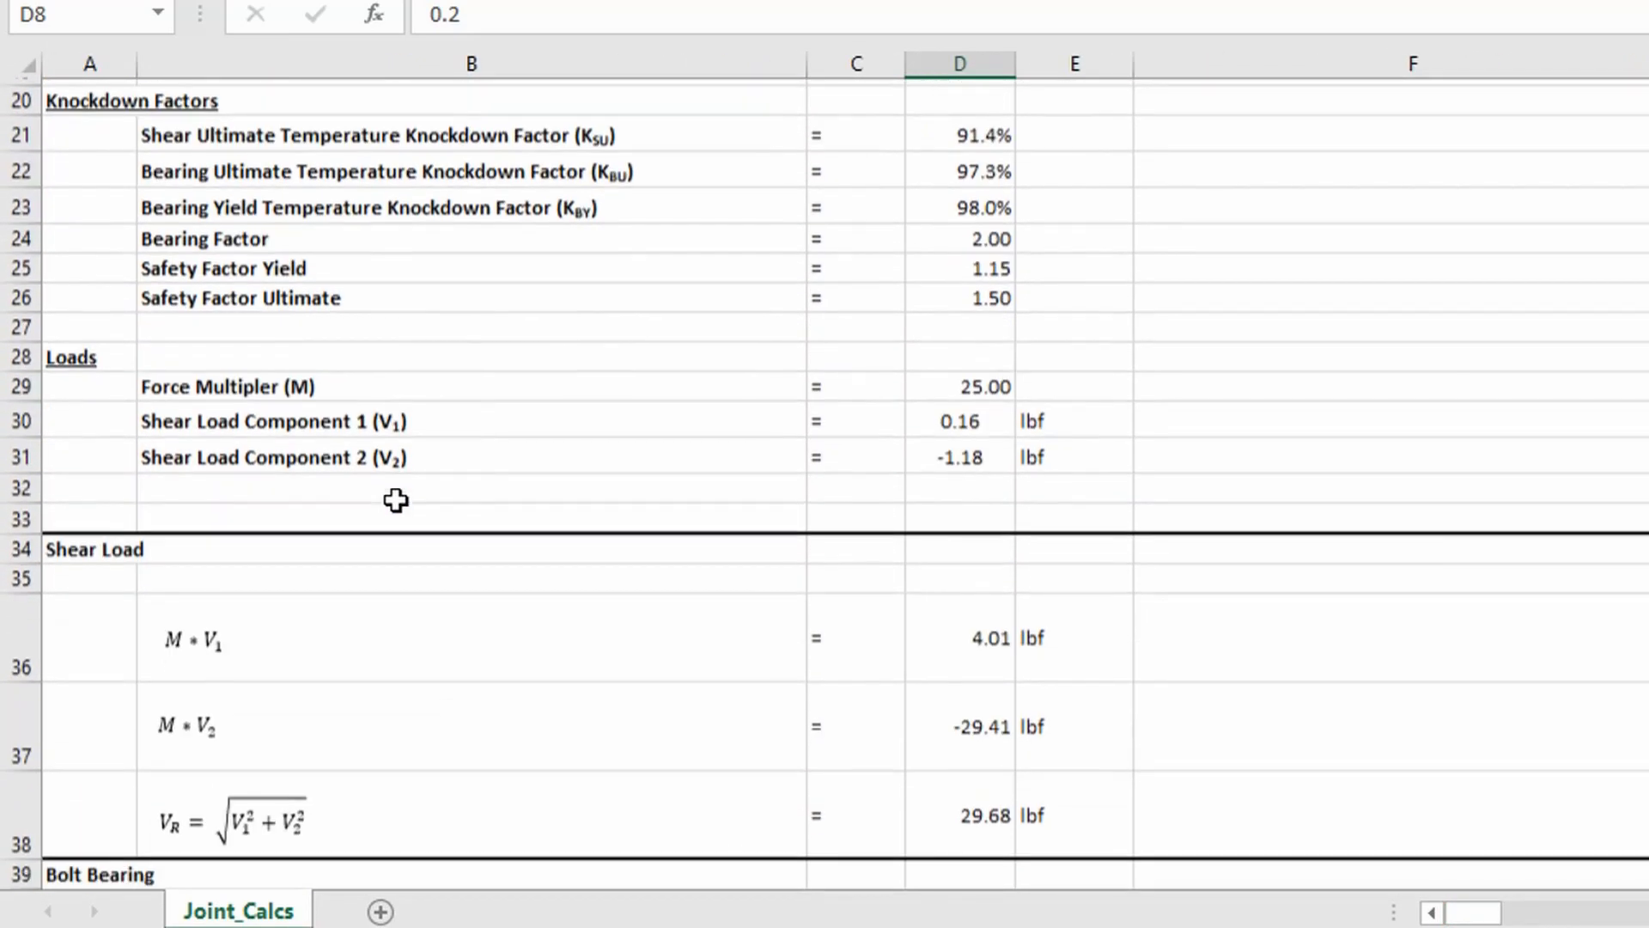
pyautogui.scroll(-1, 409, 486)
pyautogui.scroll(1, 713, 570)
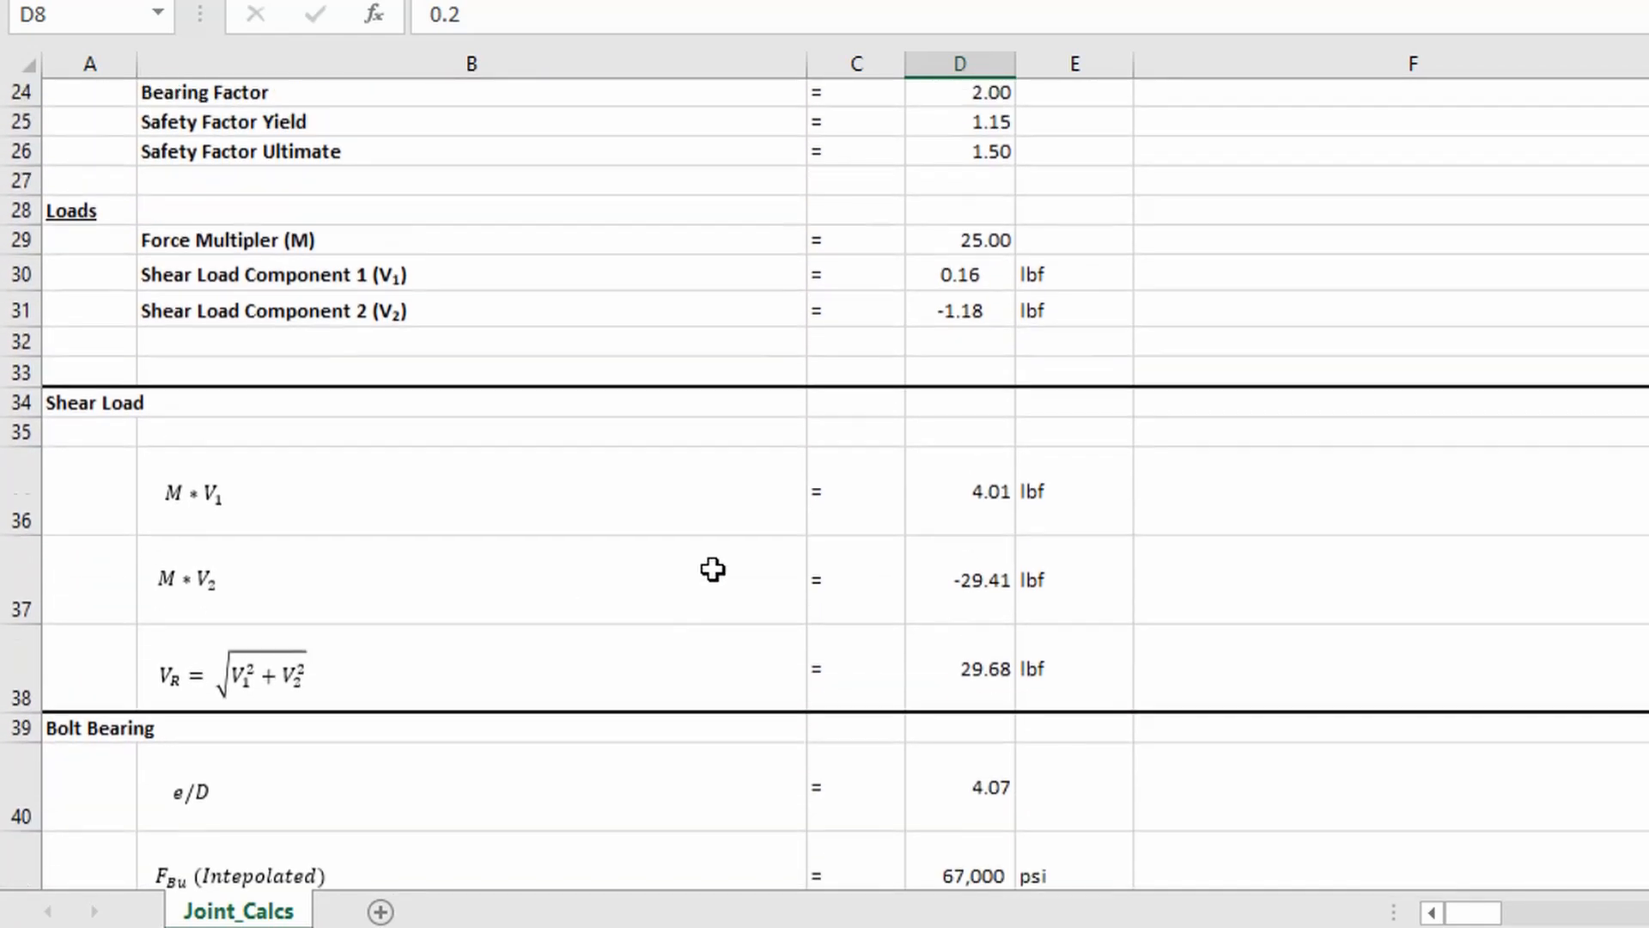
# - Inspect the M*V1 formula in D36 without changing it, and select its force multiplier input in D29
pyautogui.doubleClick(966, 545)
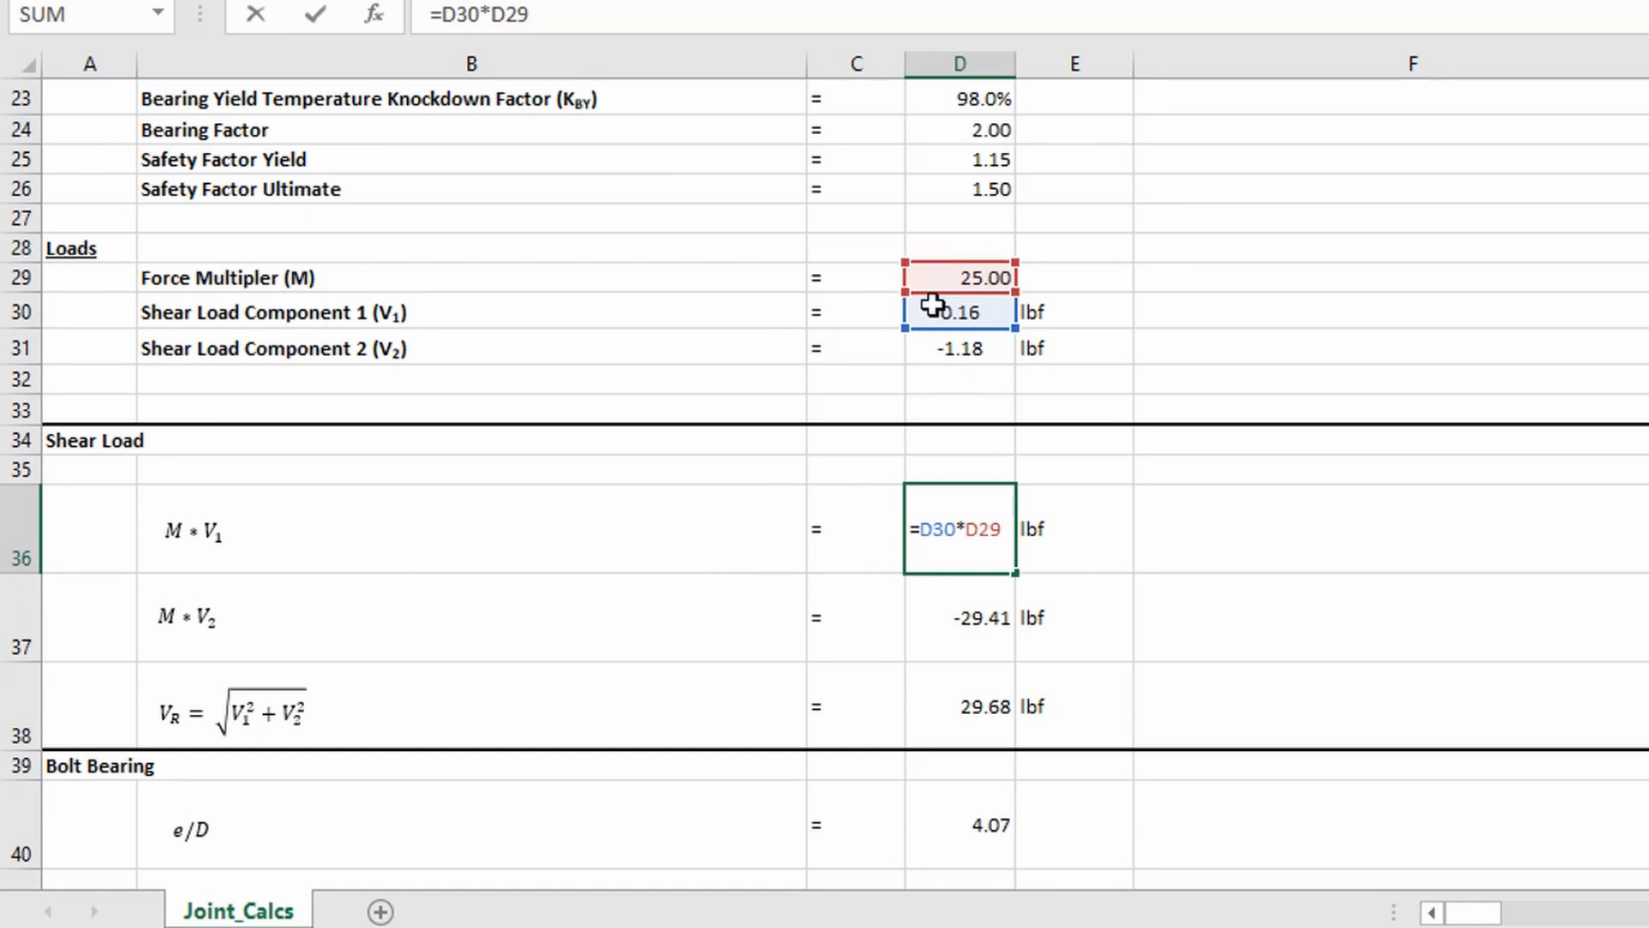
pyautogui.press('Escape')
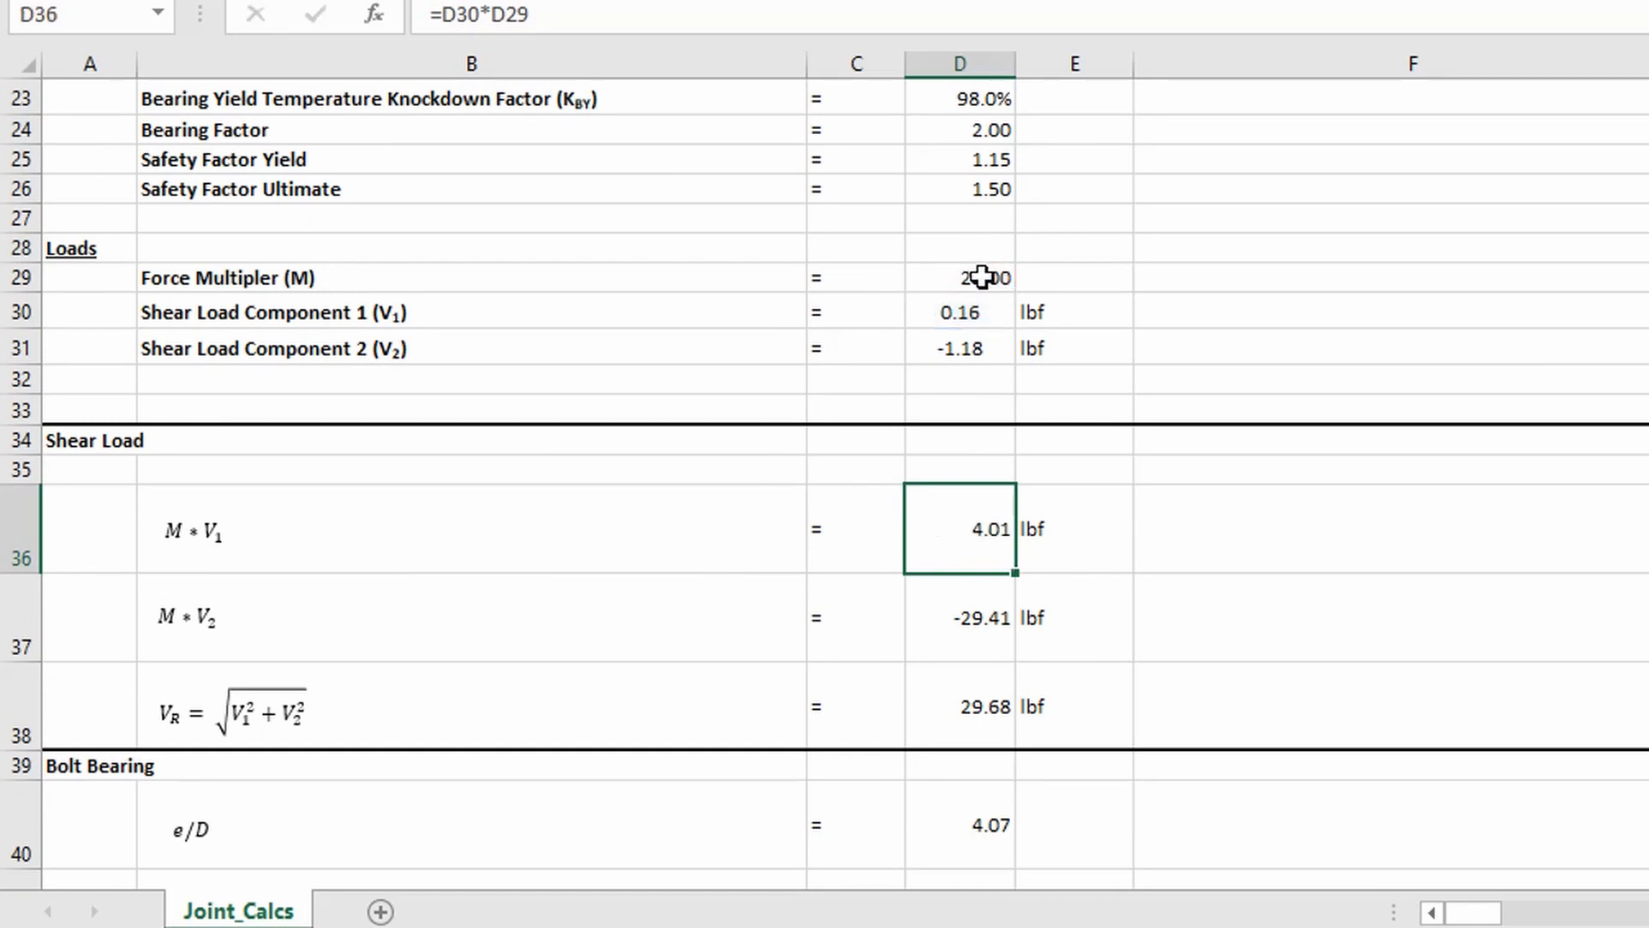
pyautogui.click(982, 276)
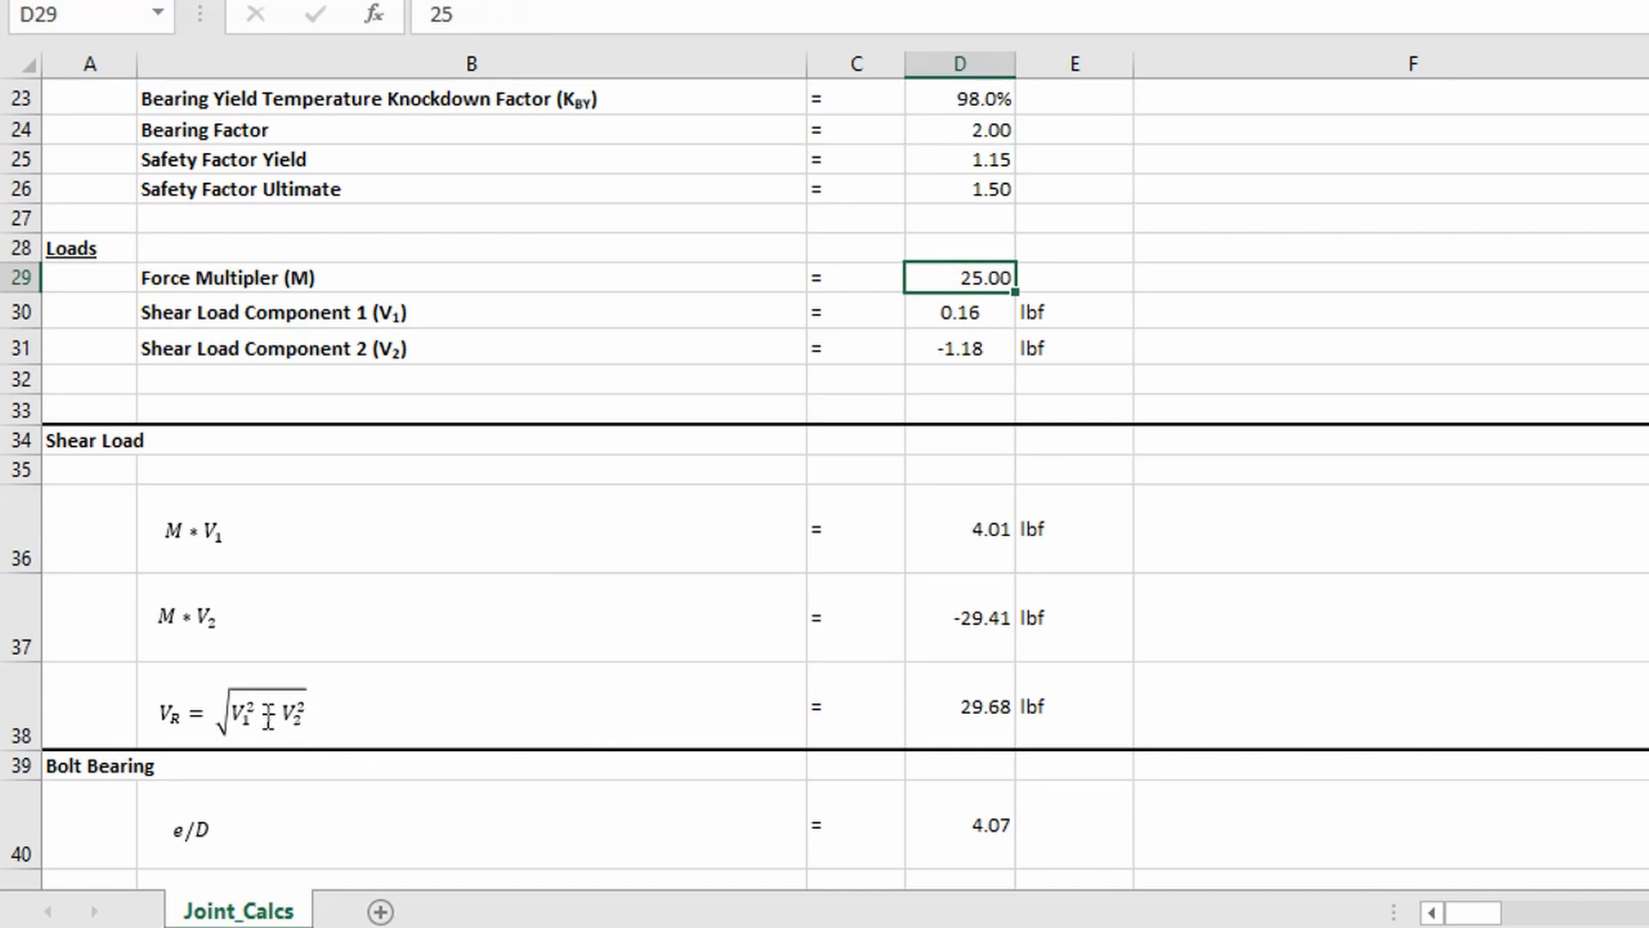
# - Examine the bolt bearing formulas for e/D, the interpolated bearing ultimate allowable and the temperature-adjusted bearing yield strength
pyautogui.scroll(-4, 307, 687)
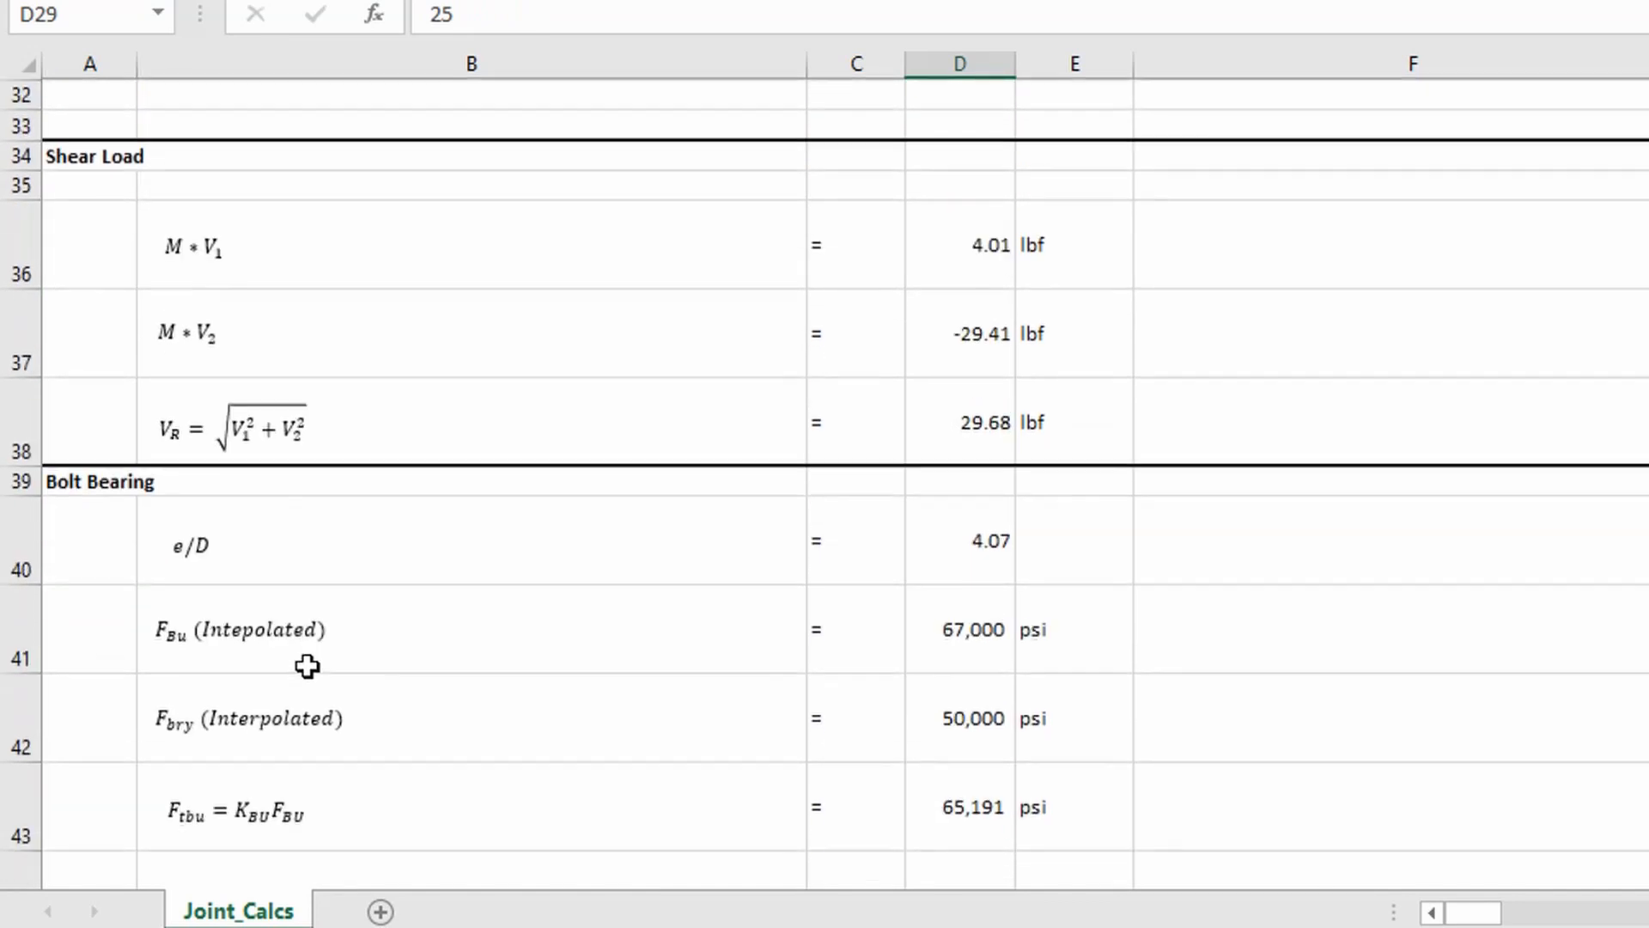
pyautogui.scroll(-1, 307, 661)
pyautogui.click(981, 236)
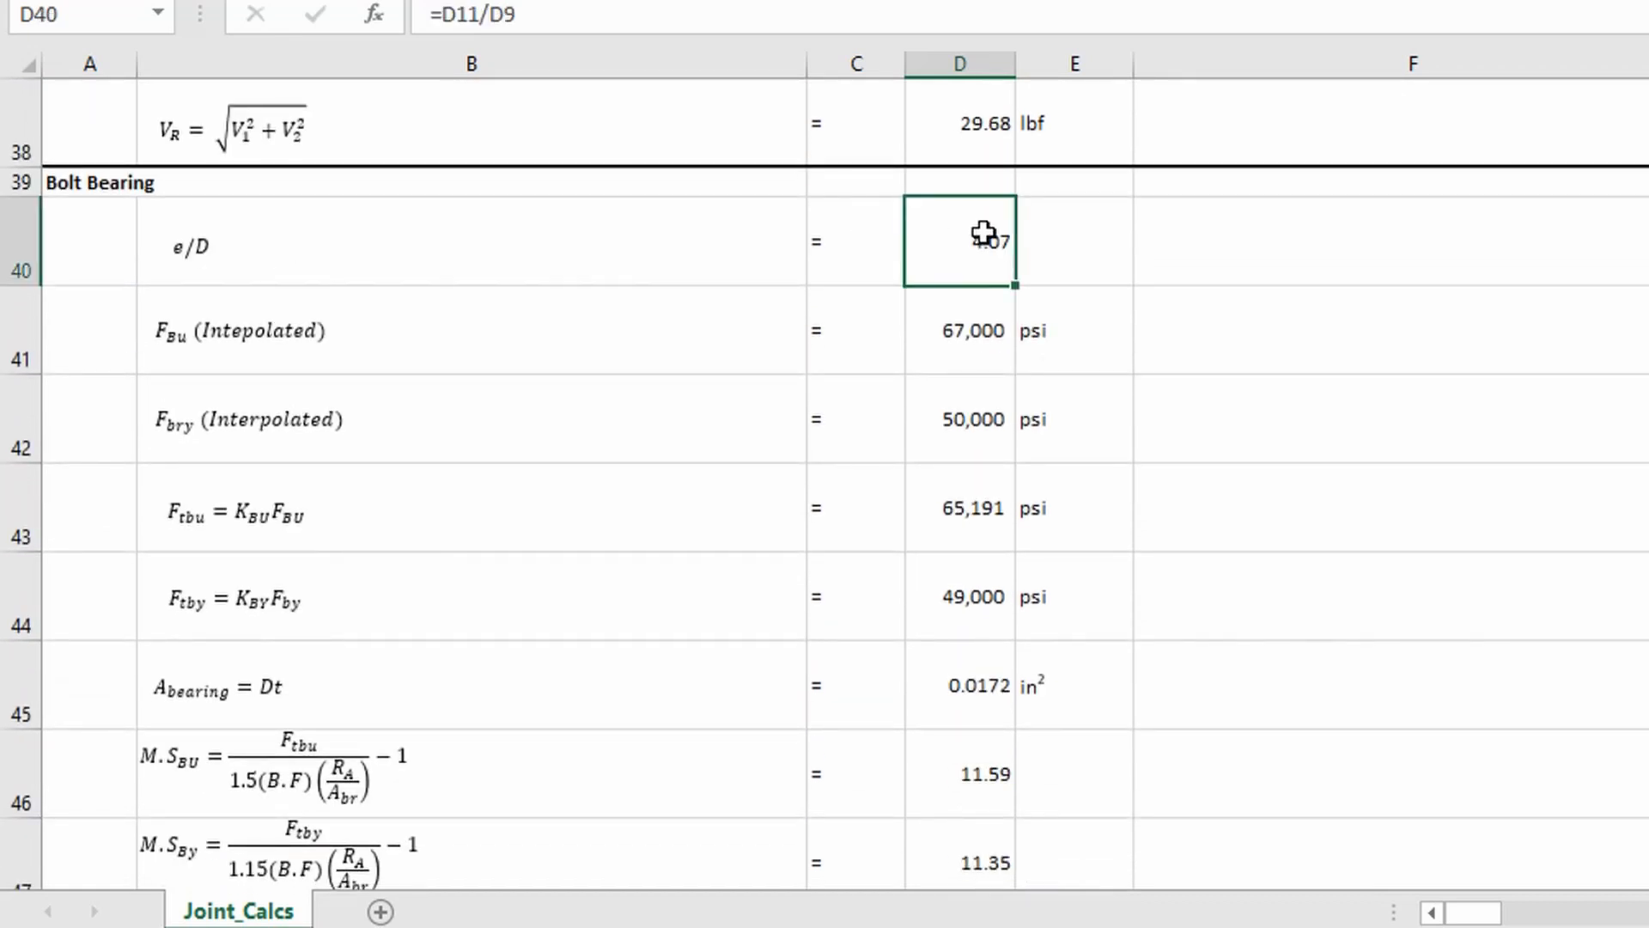
pyautogui.click(958, 340)
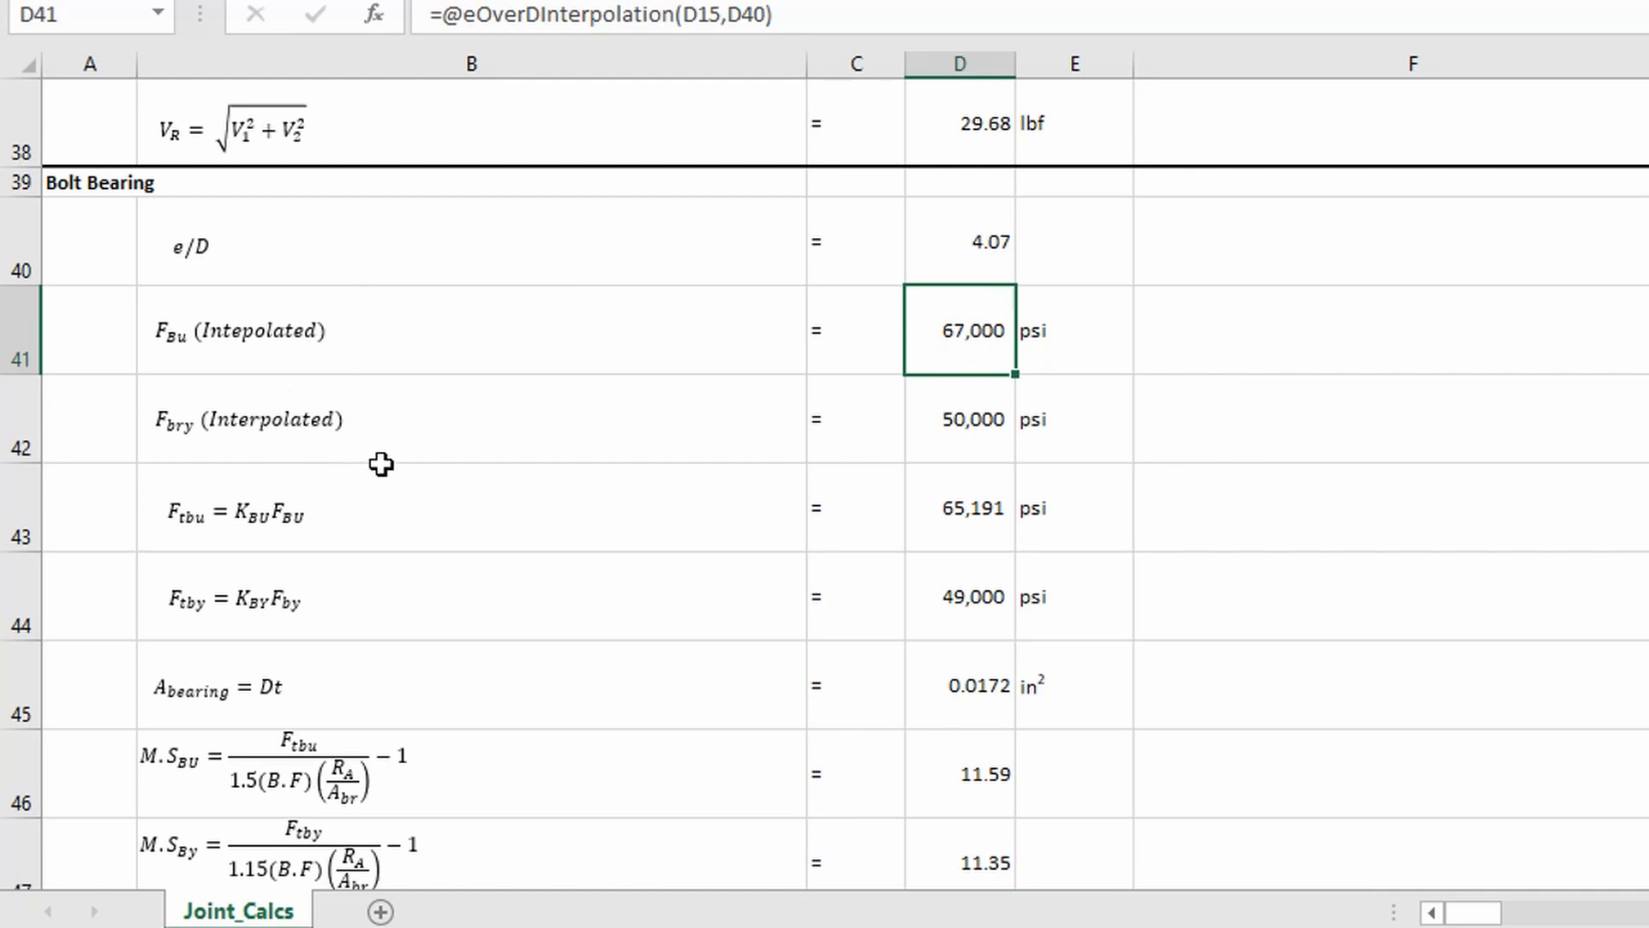
pyautogui.click(966, 555)
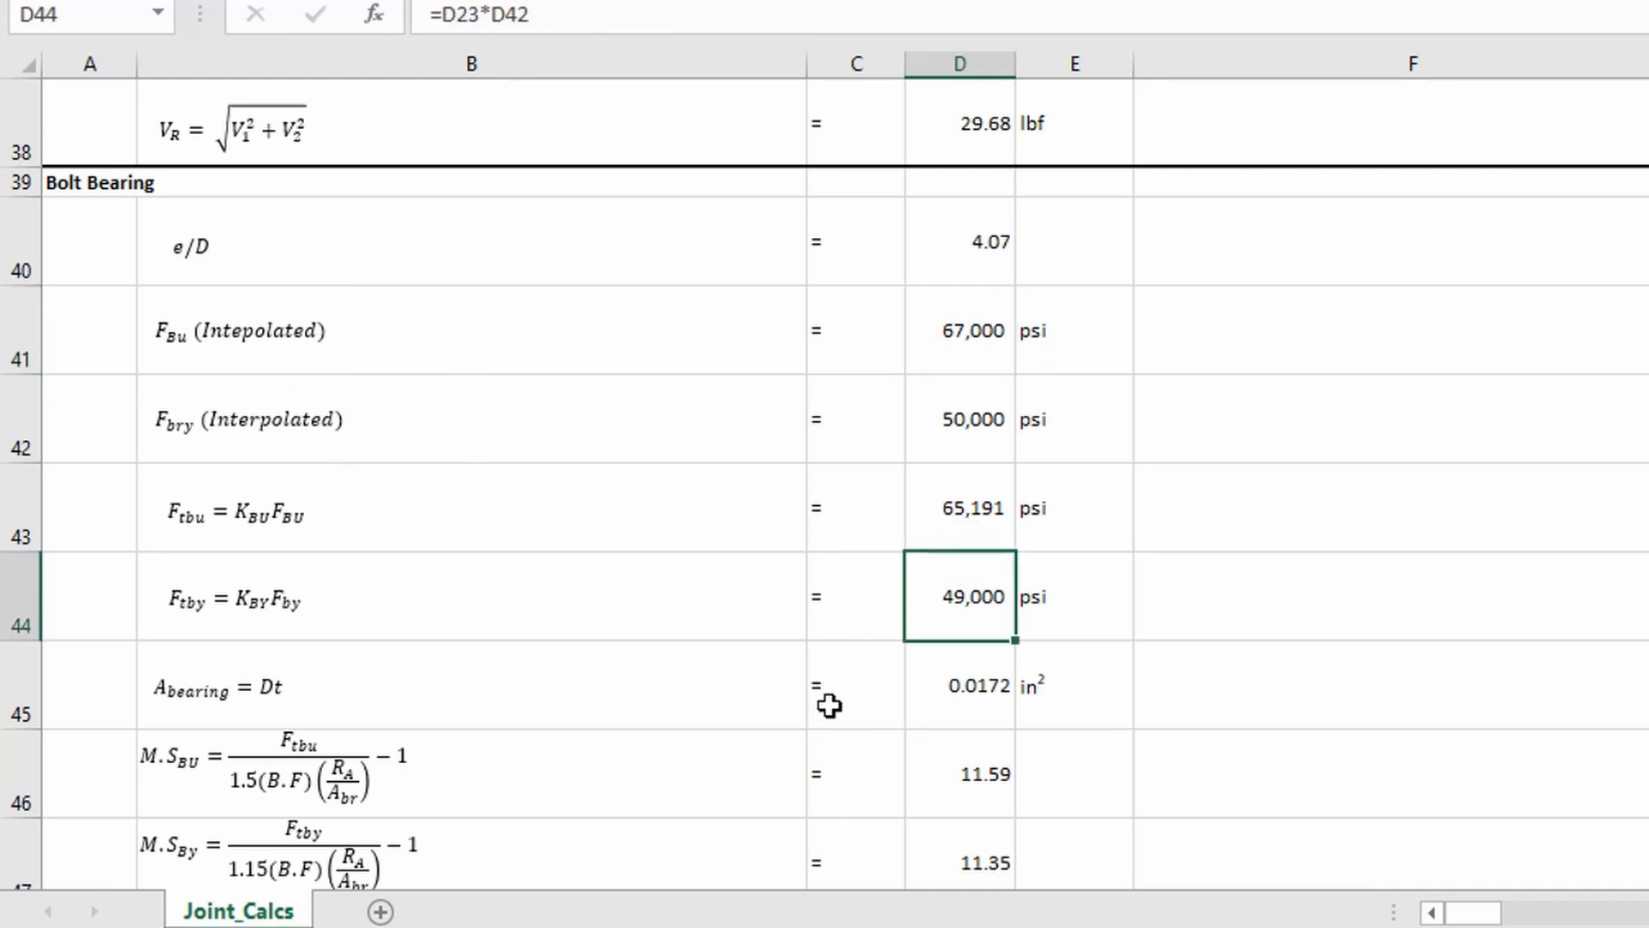
# - Review the bearing area and the ultimate and yield margin-of-safety equations, selecting the yield margin equation
pyautogui.scroll(-1, 971, 676)
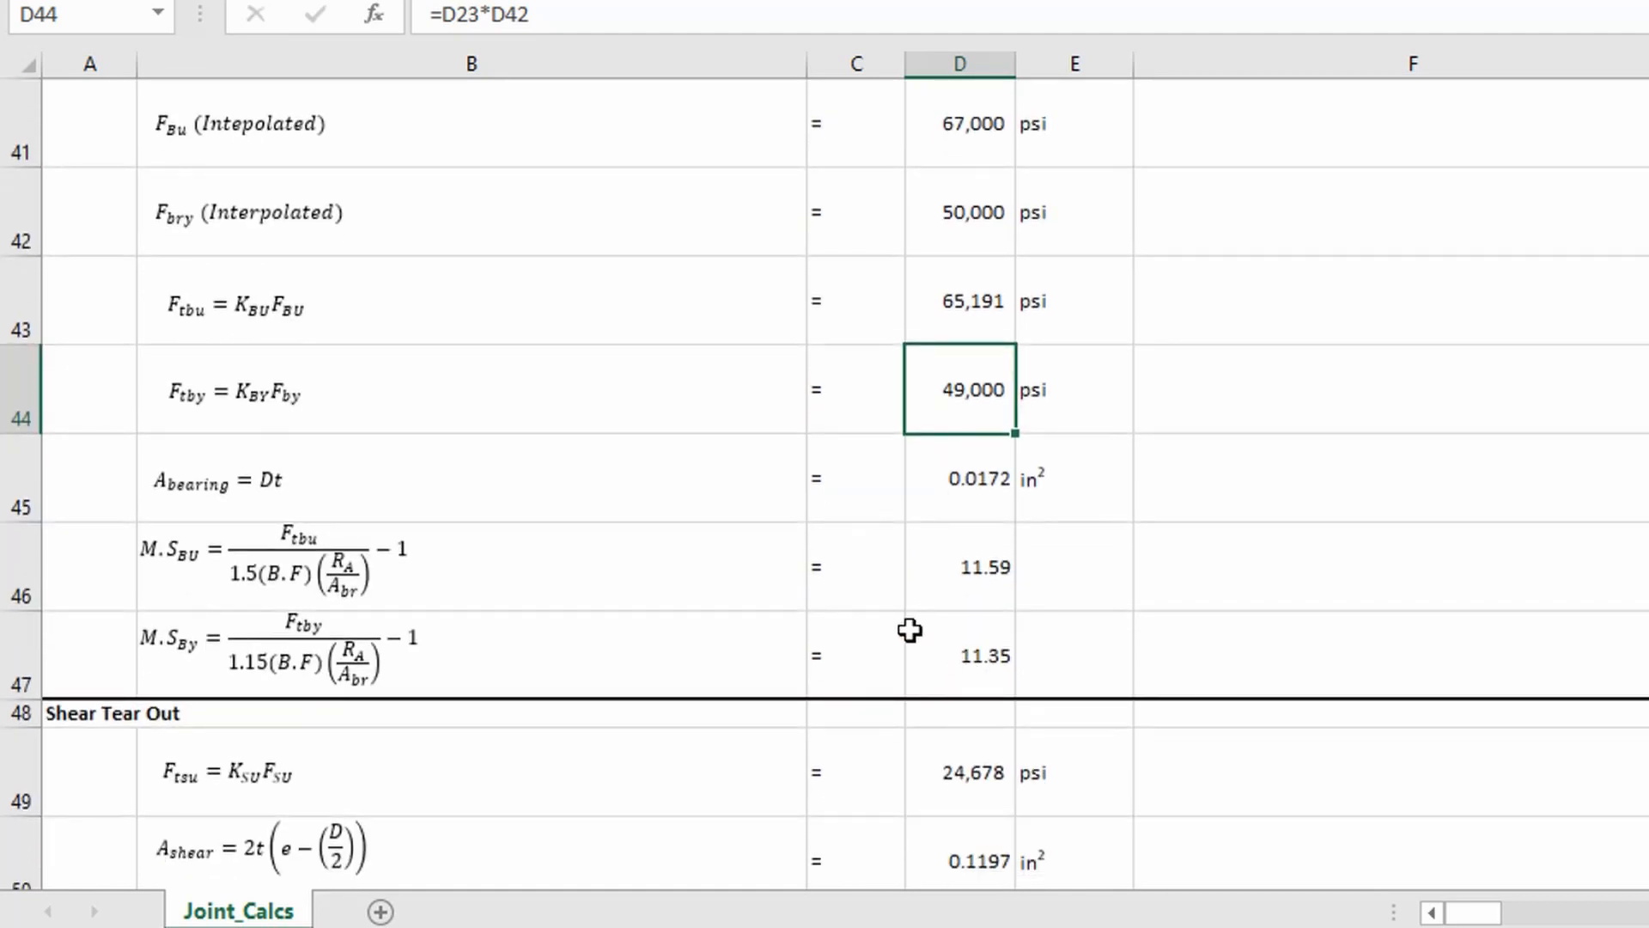
pyautogui.scroll(1, 240, 375)
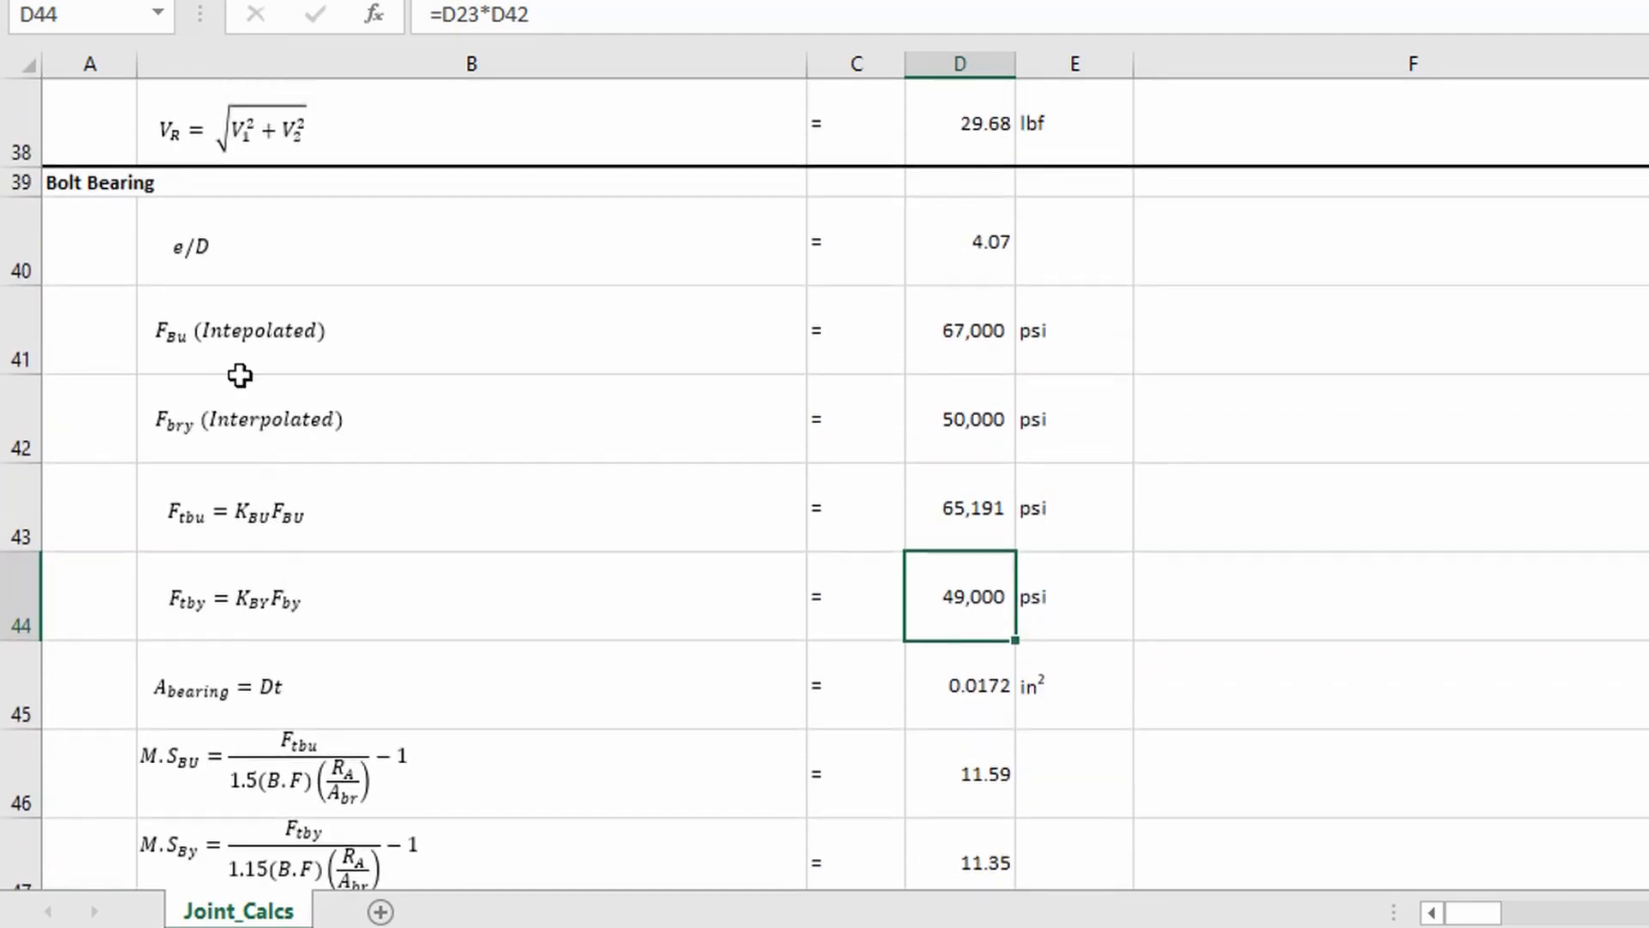
pyautogui.scroll(-1, 511, 808)
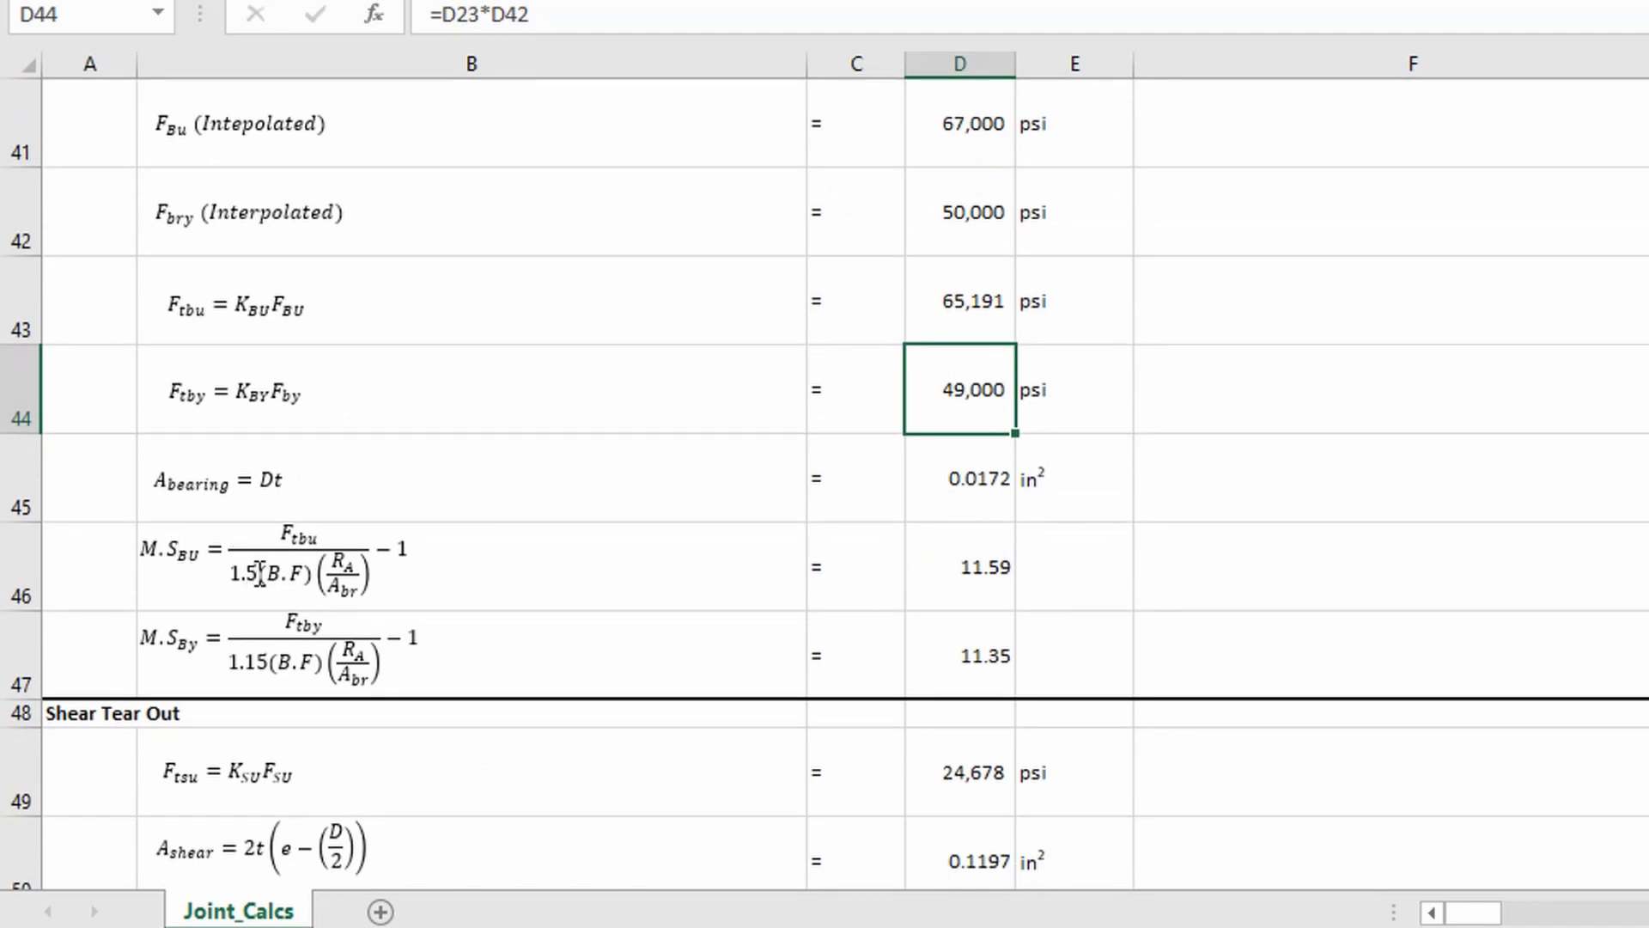
pyautogui.click(262, 669)
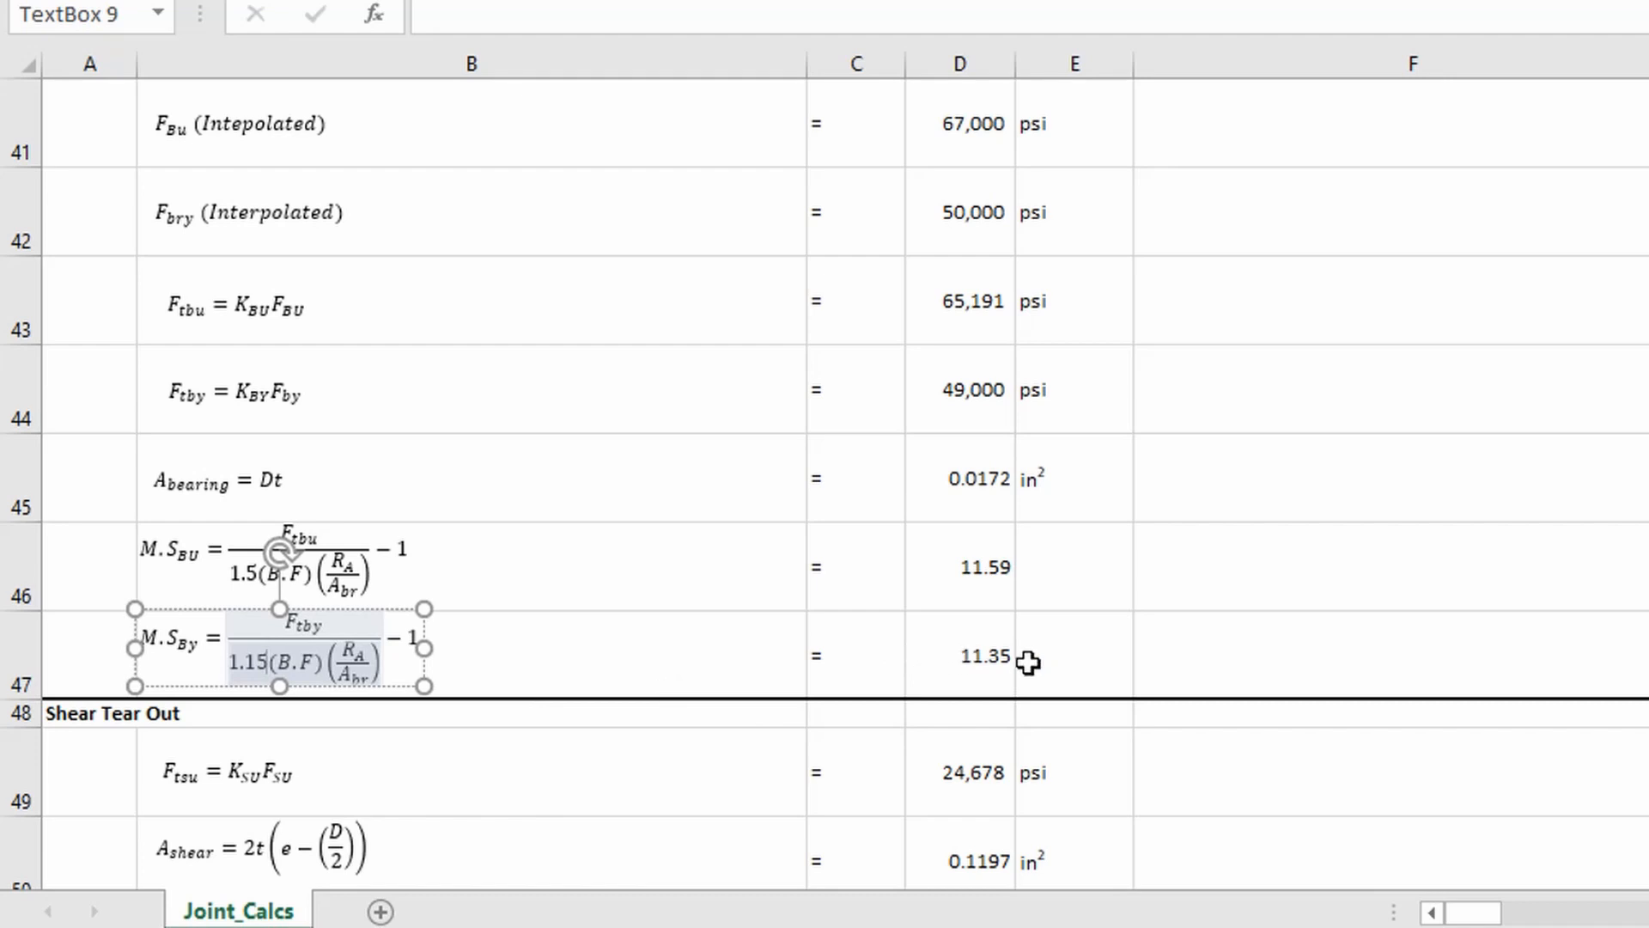
# - Inspect the bolt bearing e/D formula and the temperature-adjusted bearing ultimate formula in D43, tracing it to its knockdown factor without changing it
pyautogui.scroll(1, 1028, 663)
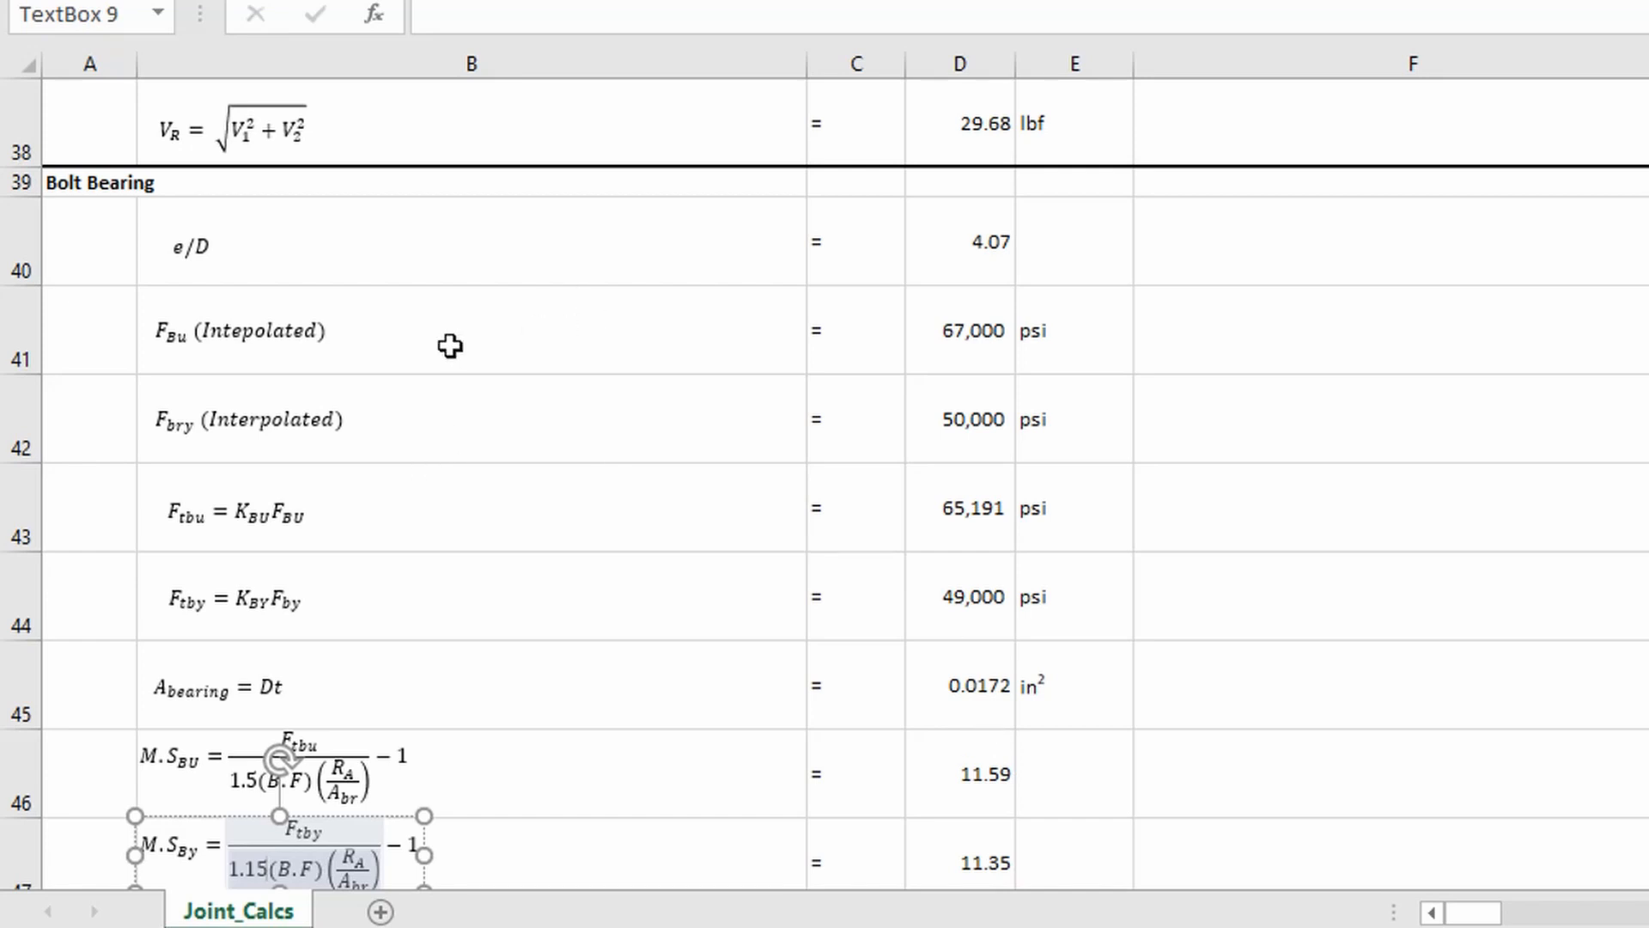
pyautogui.moveTo(964, 327); pyautogui.dragTo(952, 414)
pyautogui.click(985, 243)
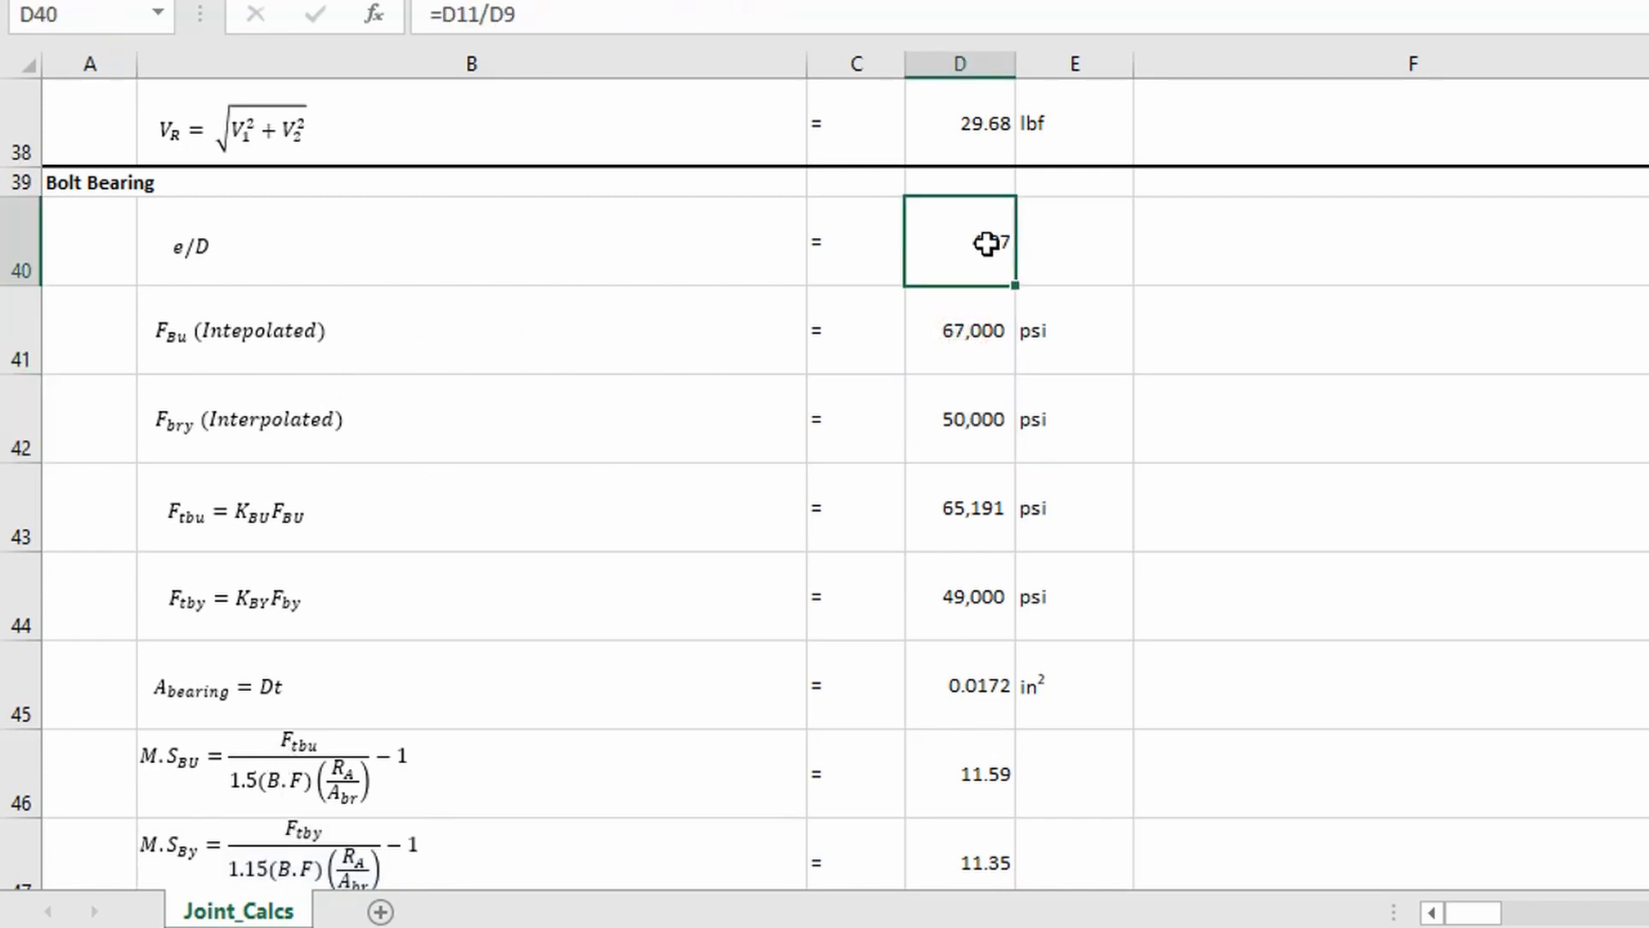
pyautogui.click(271, 510)
pyautogui.doubleClick(966, 524)
pyautogui.scroll(7, 962, 550)
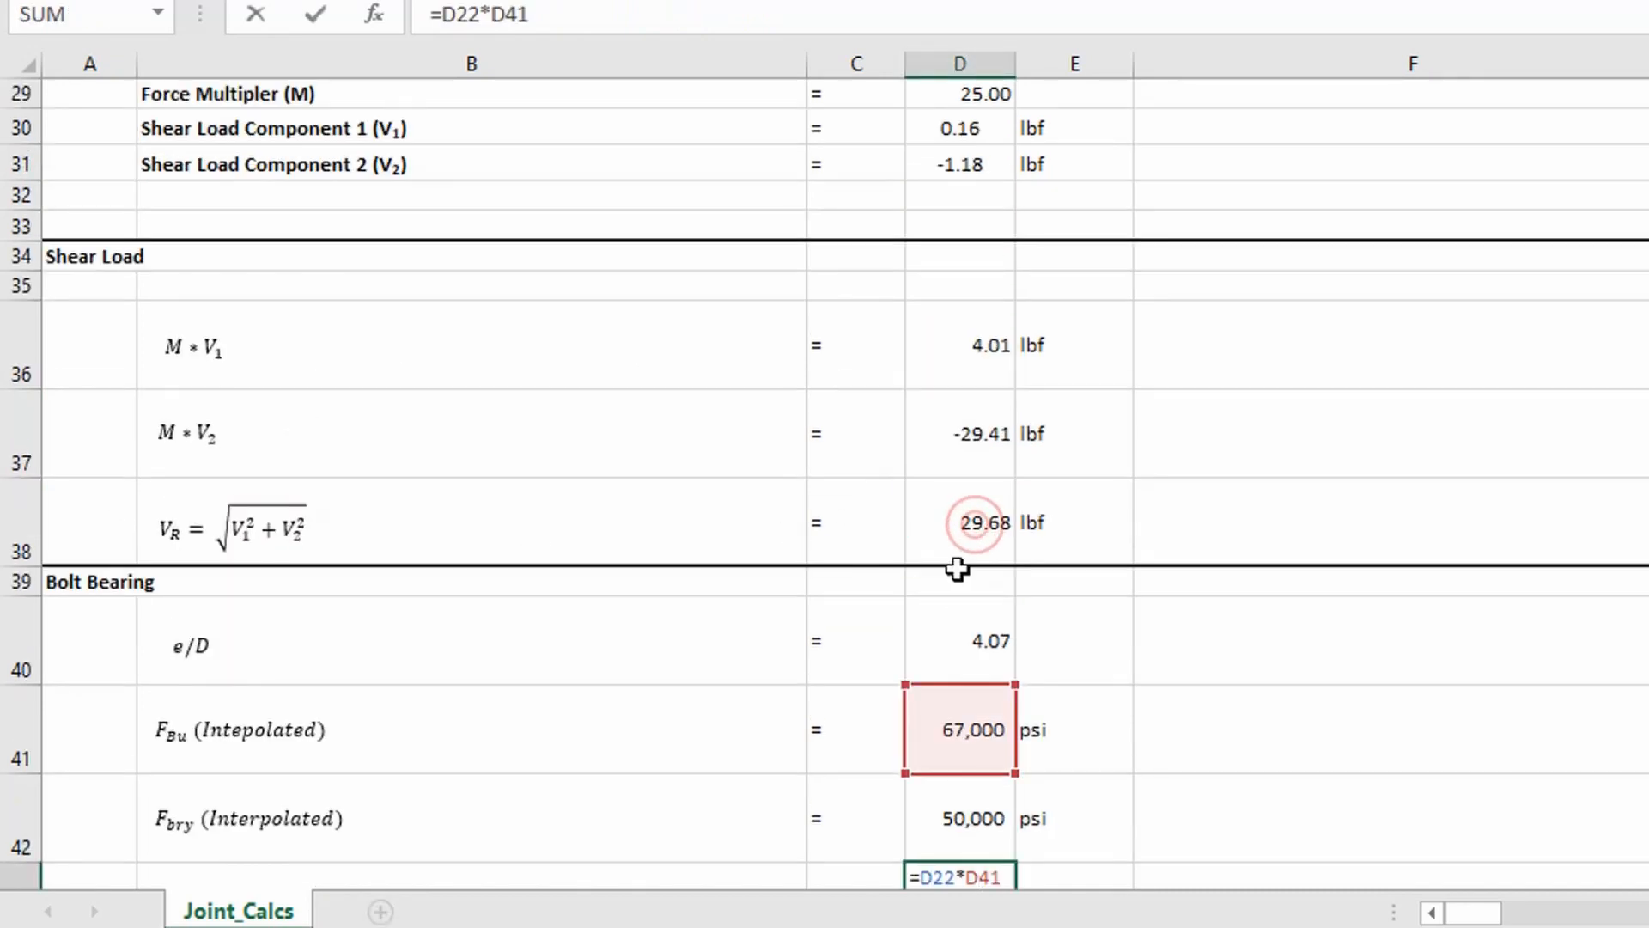
pyautogui.scroll(1, 958, 568)
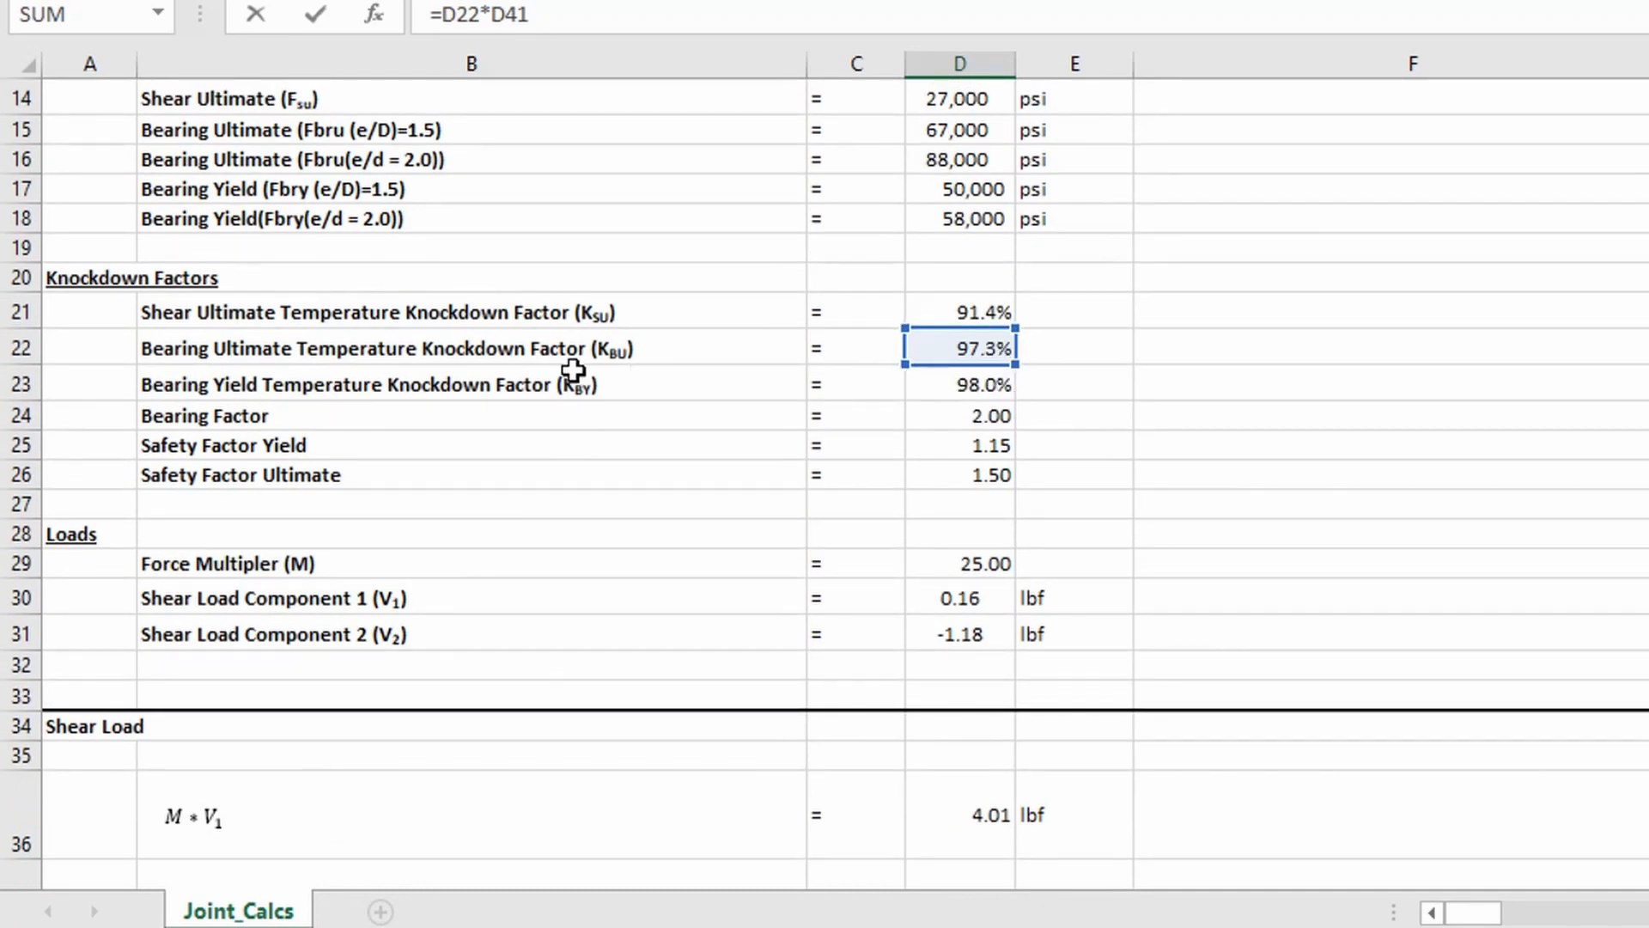
pyautogui.press('Escape')
pyautogui.scroll(-3, 996, 454)
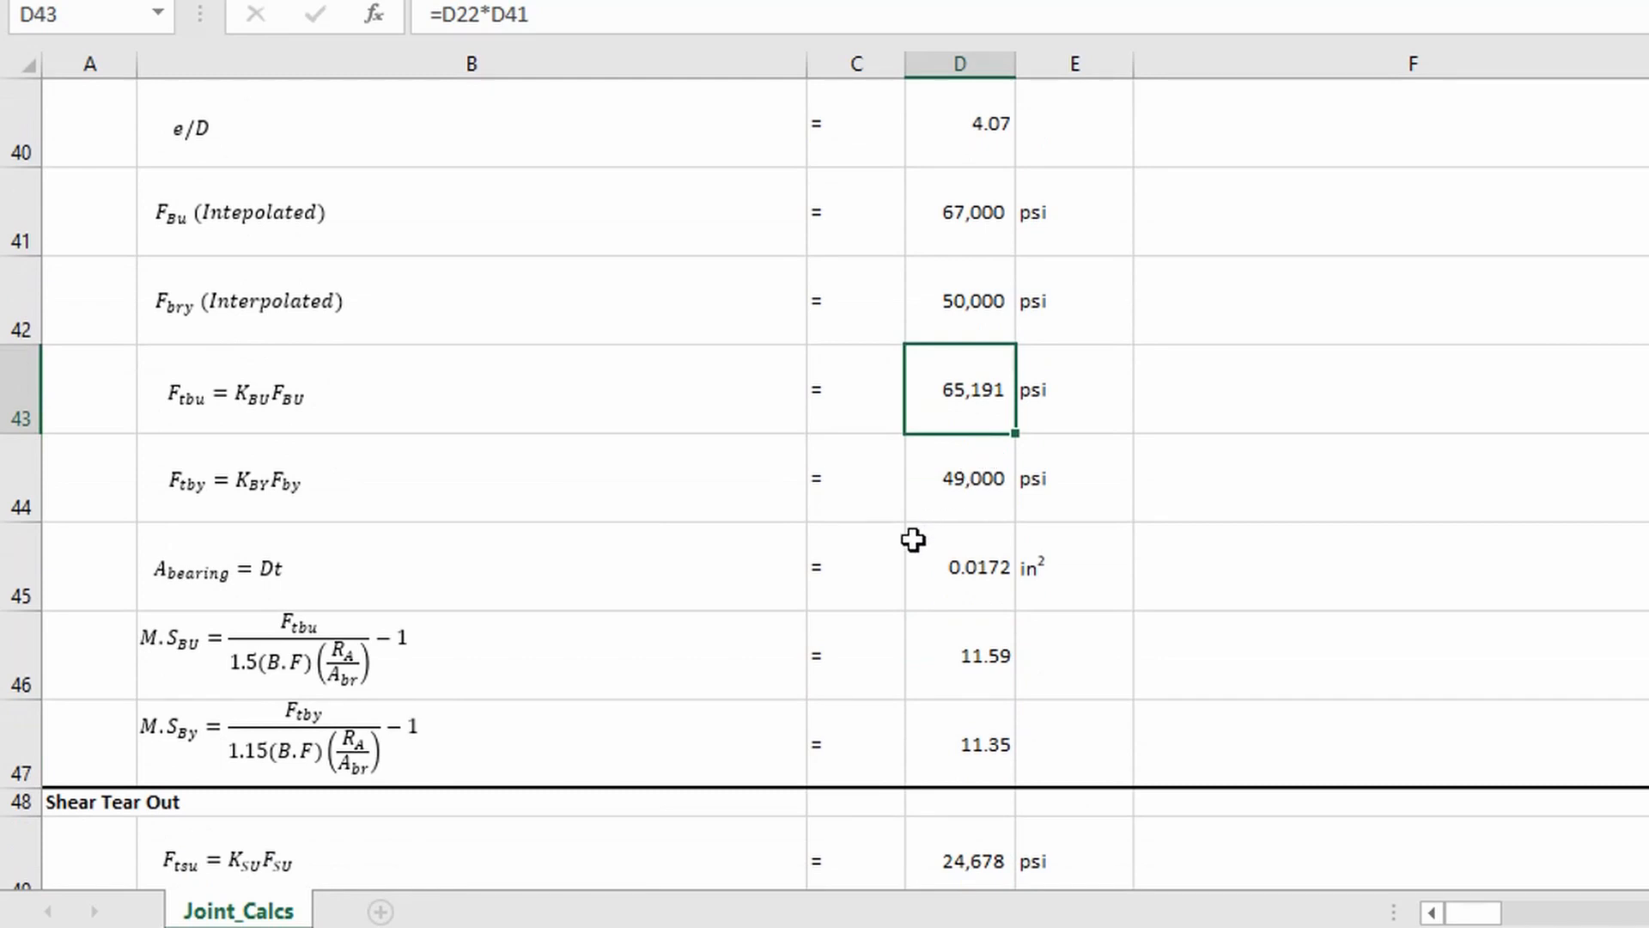
# - Review the Shear Tear Out equations and inspect the margin-of-safety formula in D51 without changing it
pyautogui.scroll(-2, 913, 539)
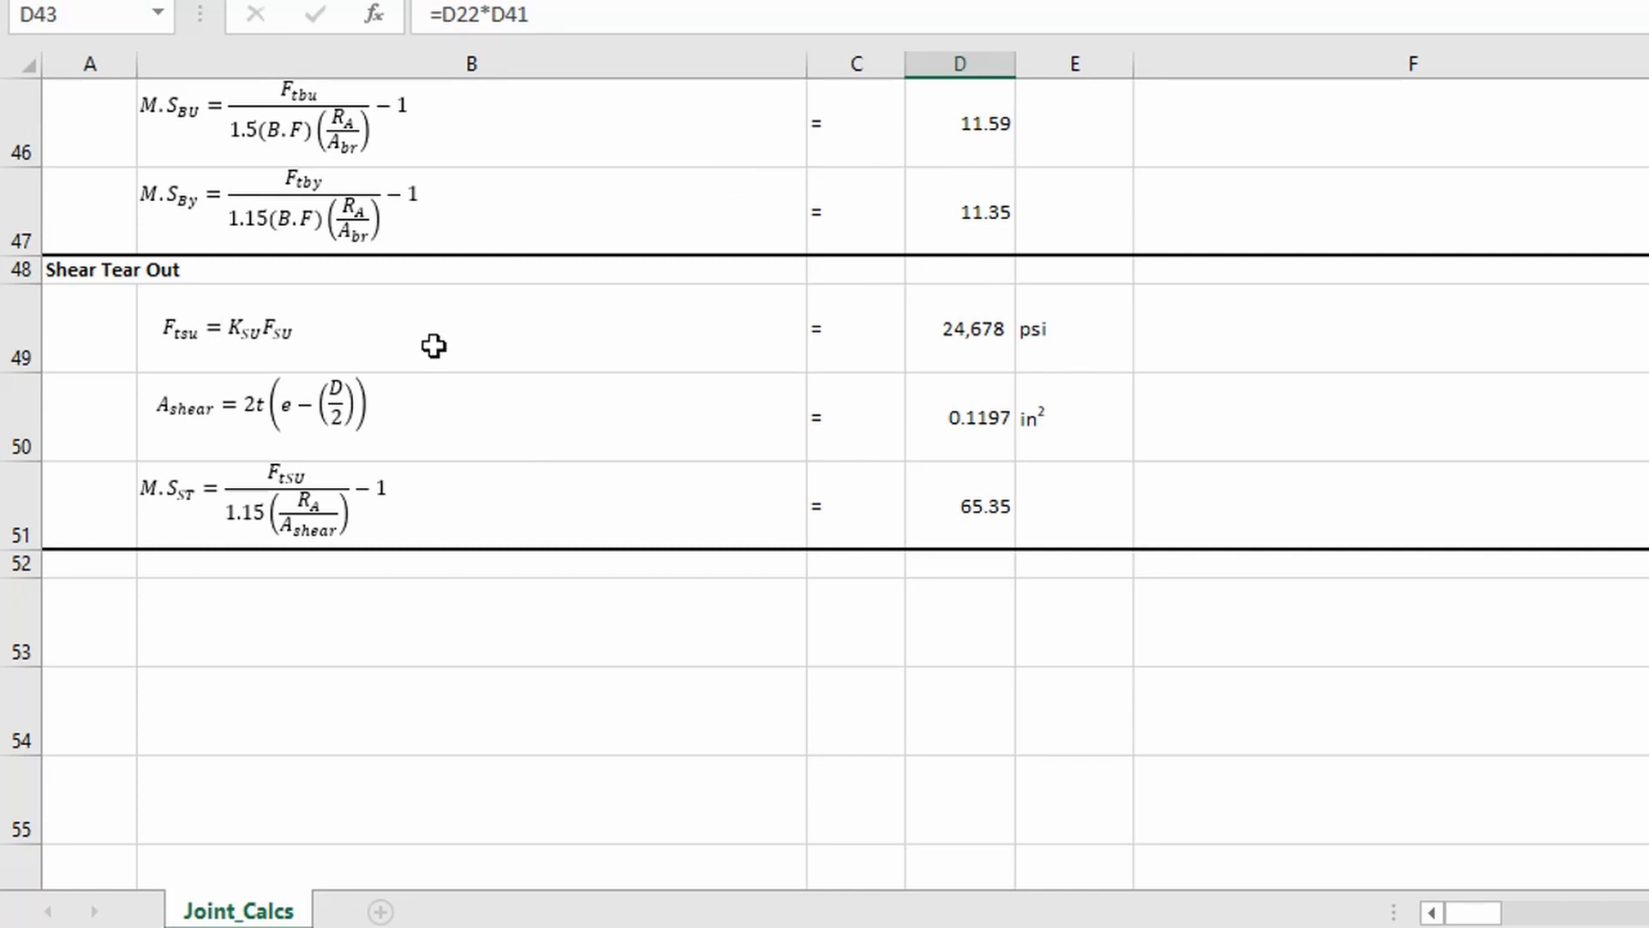
pyautogui.scroll(1, 270, 339)
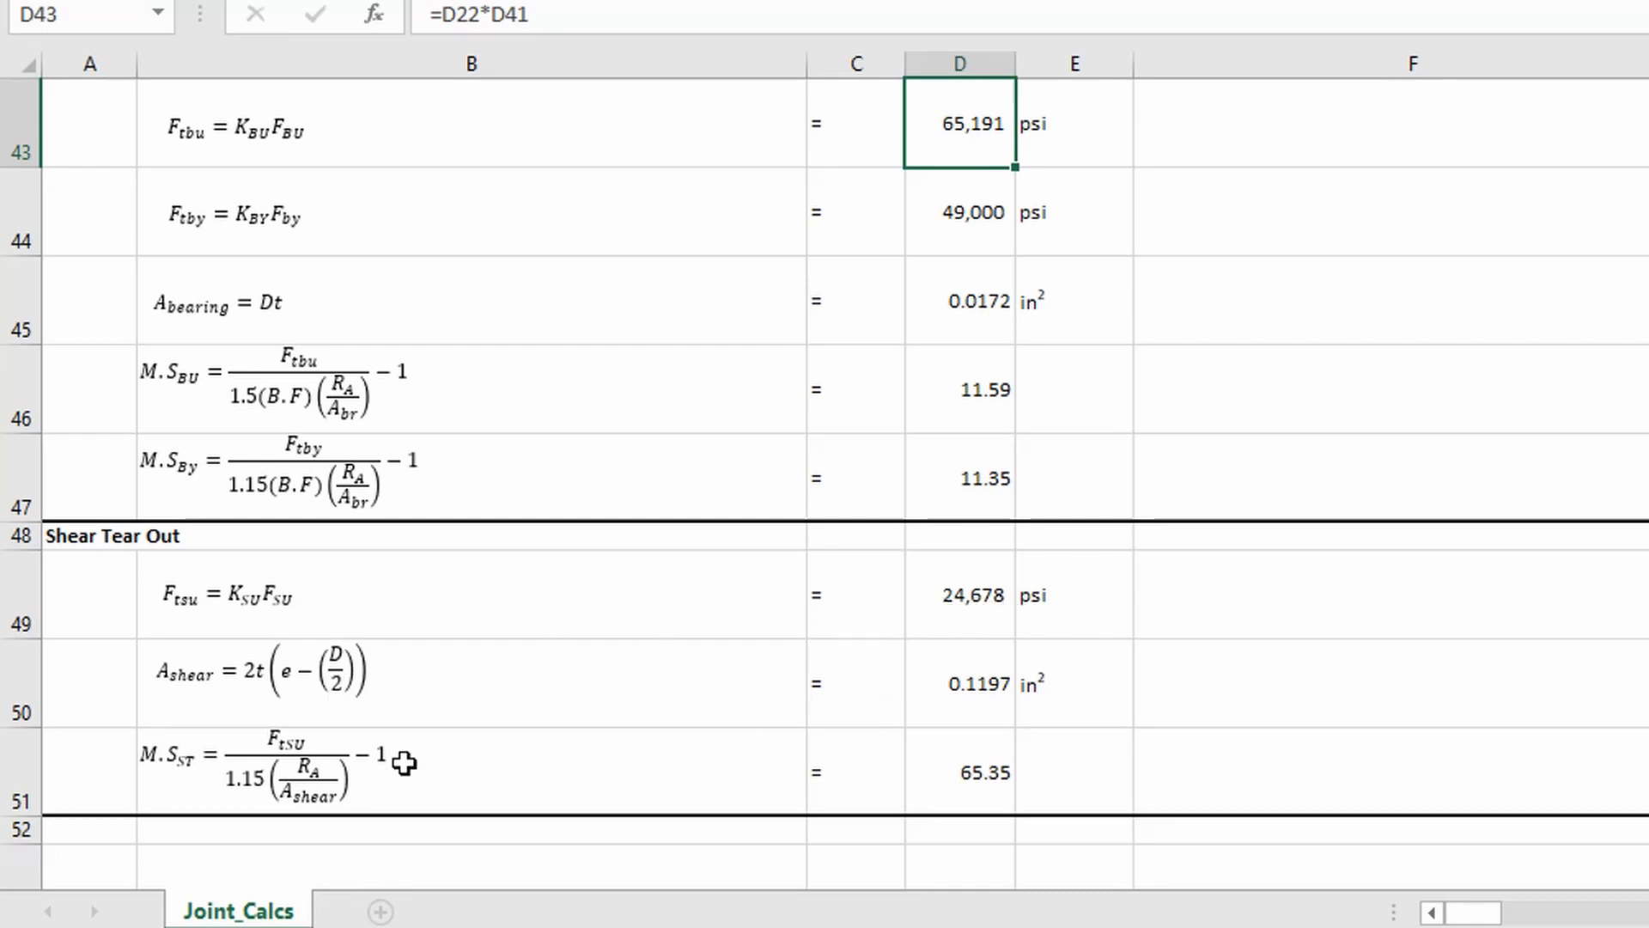
pyautogui.doubleClick(950, 762)
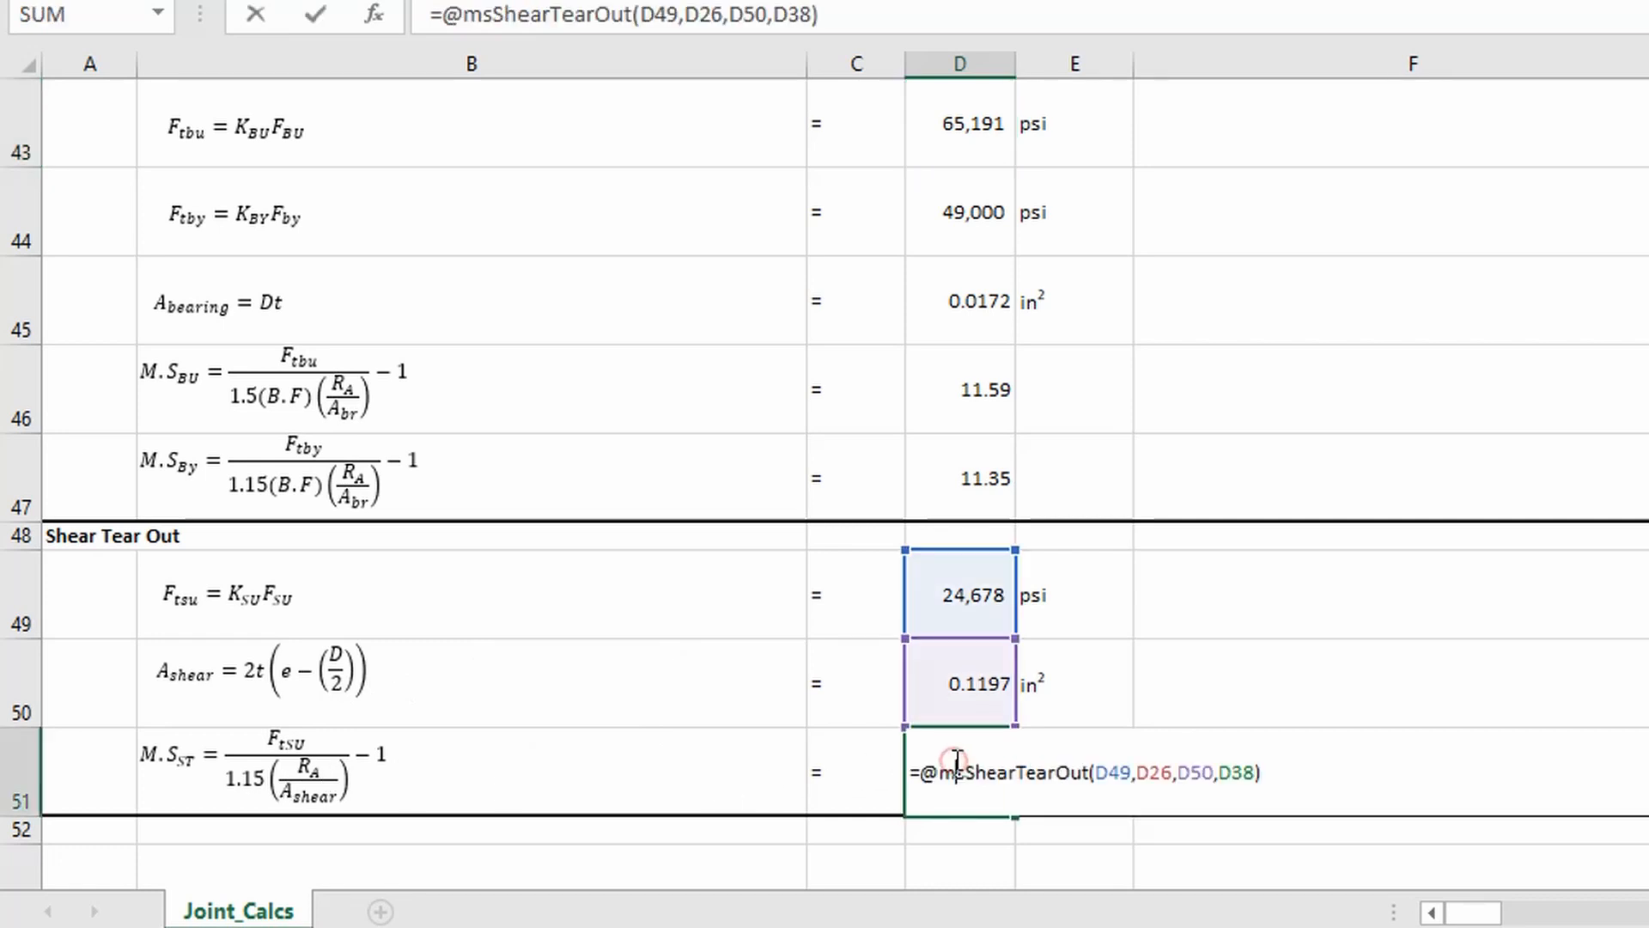
pyautogui.press('Escape')
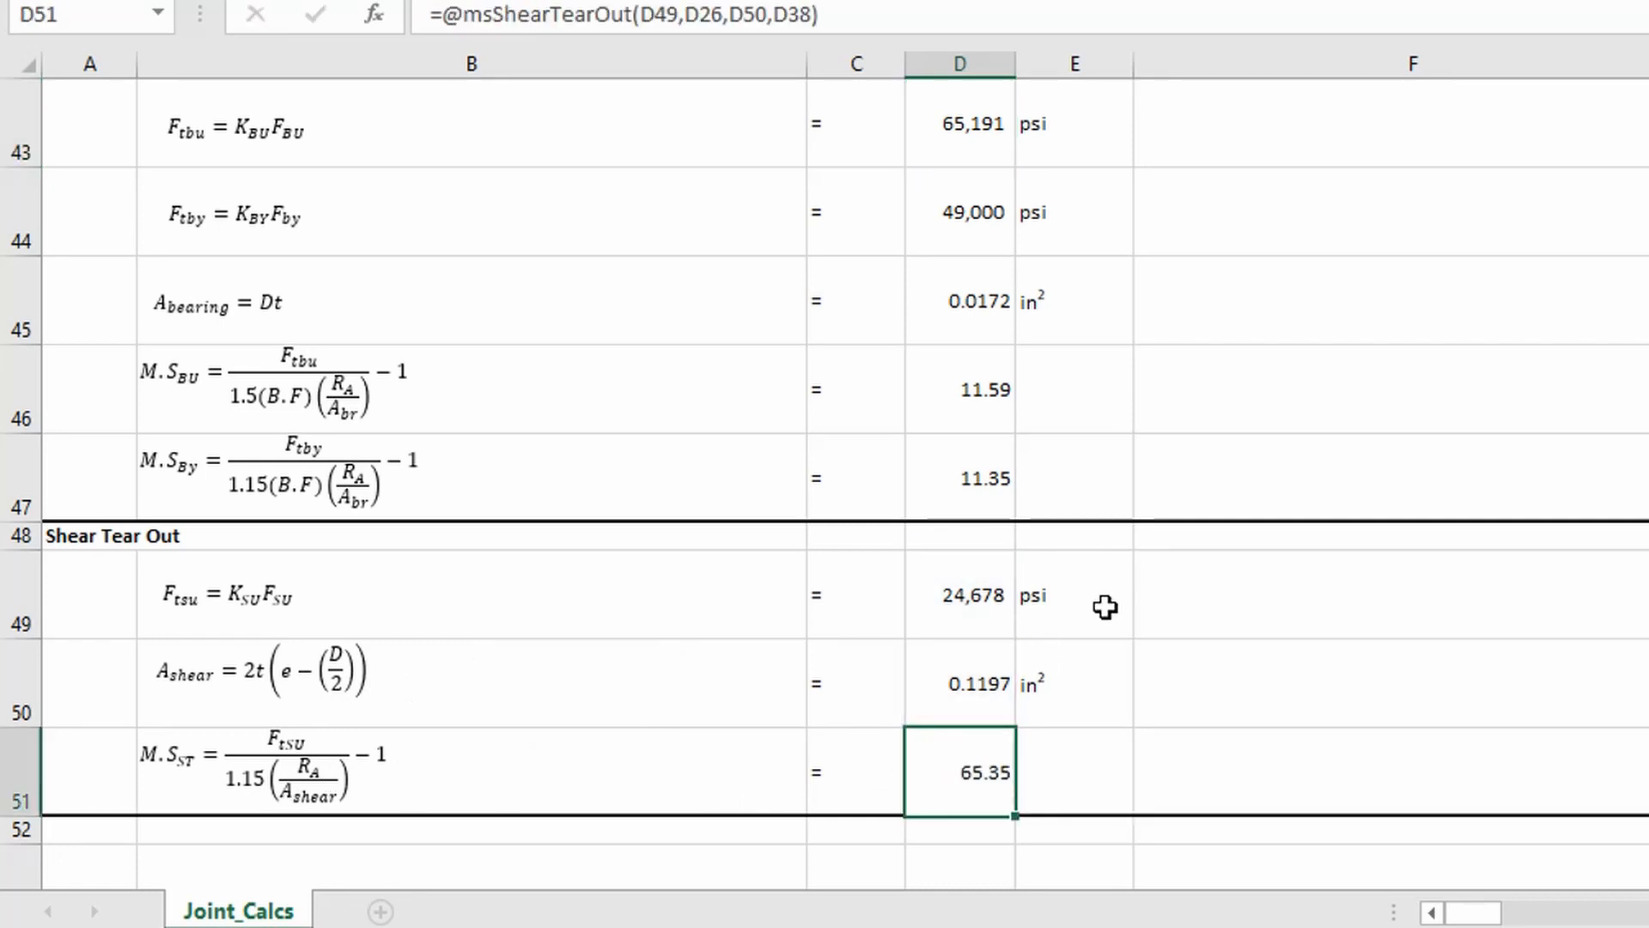
# - Set the force multiplier in D29 to 40 and review the resulting bolt bearing and shear tear-out margins
pyautogui.scroll(4, 1105, 608)
pyautogui.scroll(3, 1105, 612)
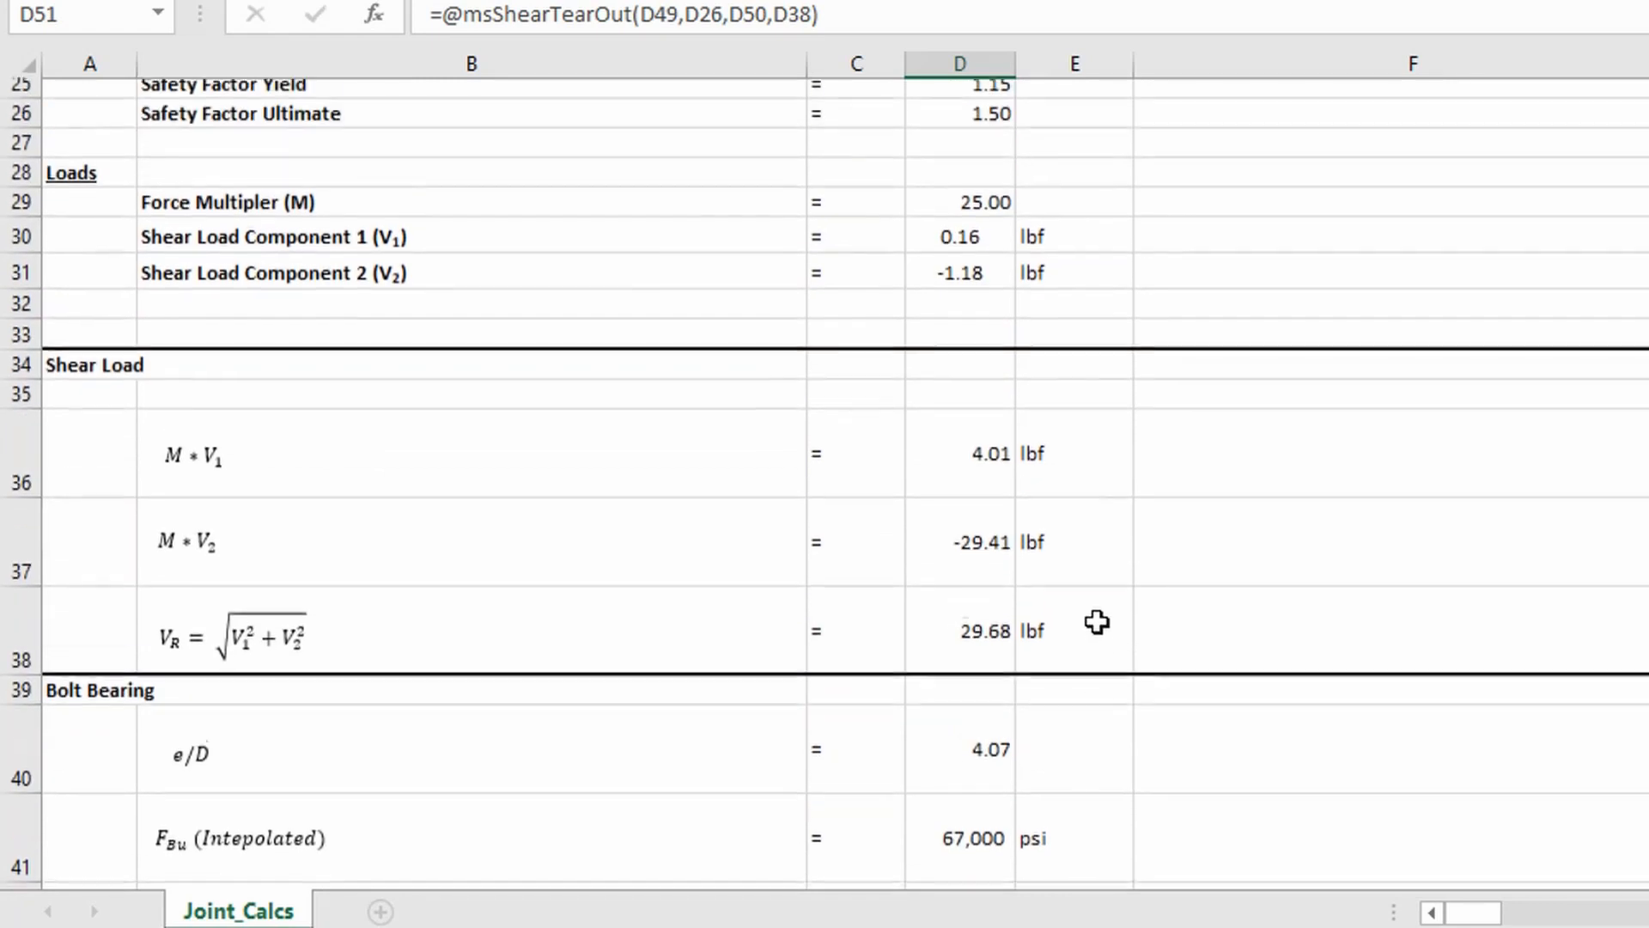
pyautogui.click(992, 316)
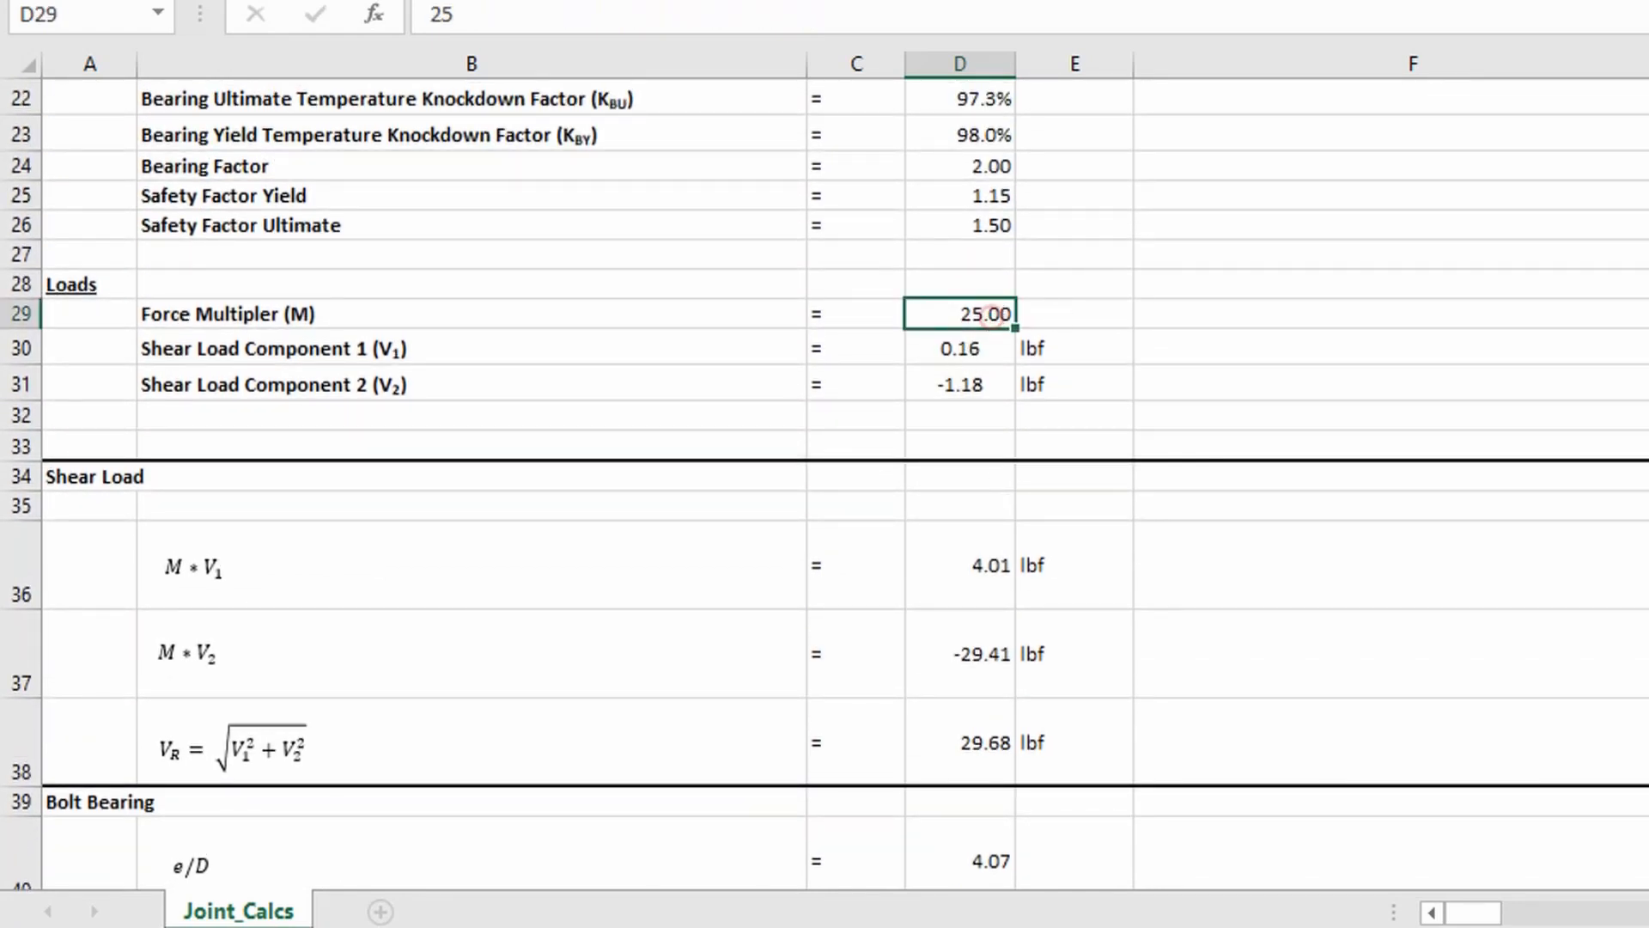
pyautogui.write('40')
pyautogui.press('Return')
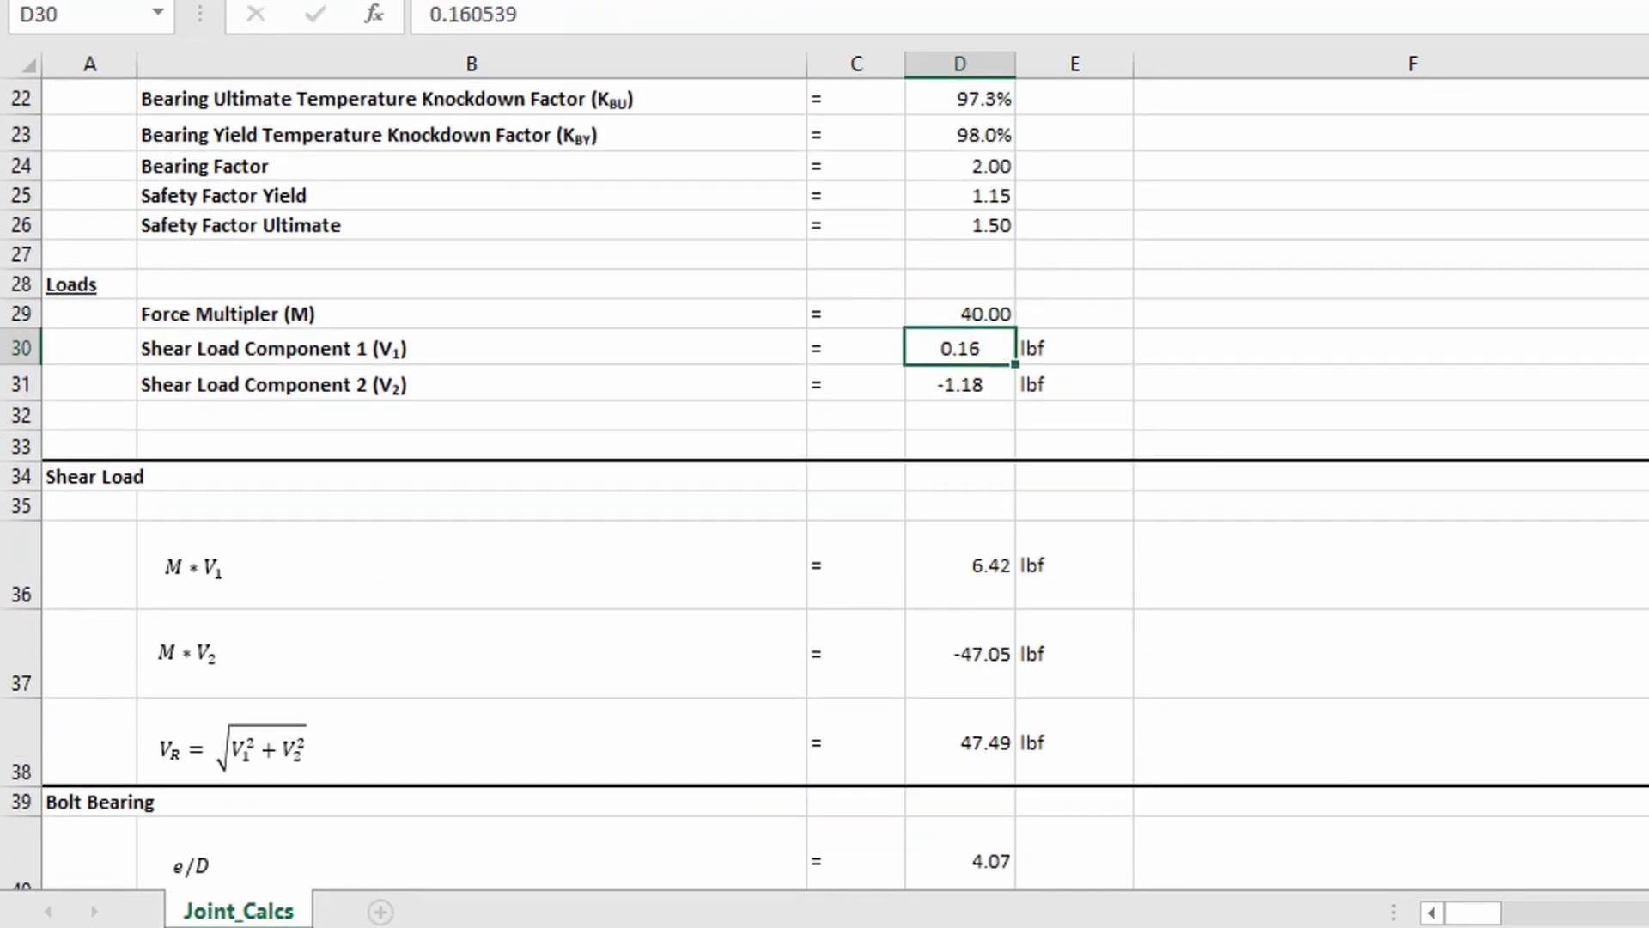
pyautogui.scroll(-3, 762, 309)
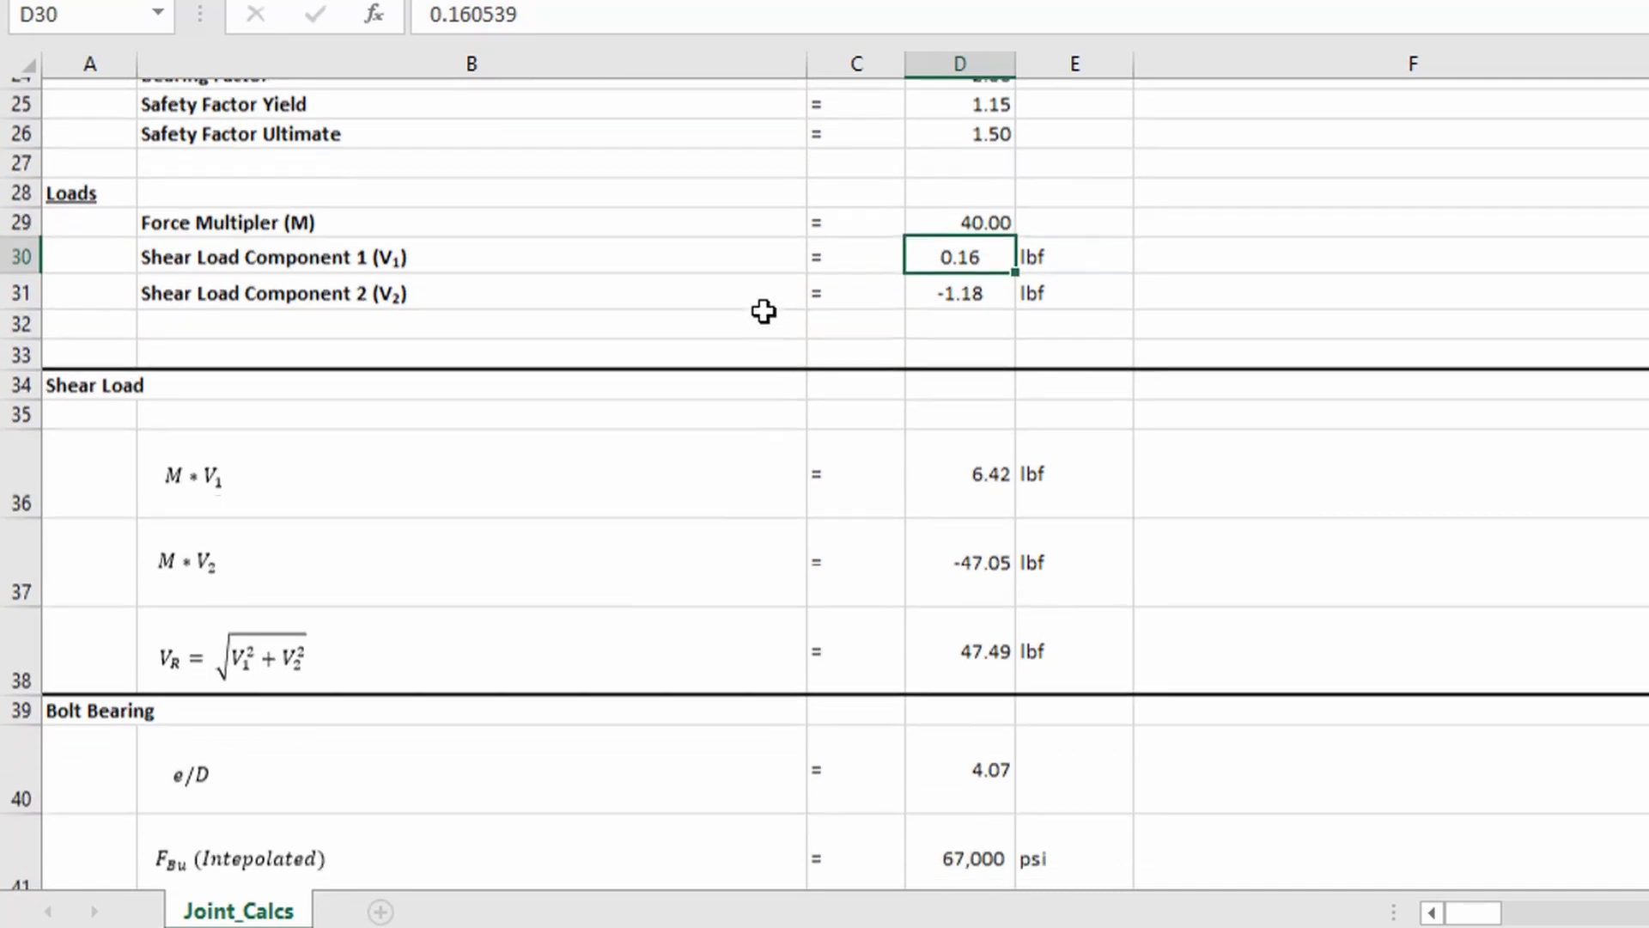
pyautogui.scroll(-1, 764, 310)
pyautogui.scroll(-2, 946, 331)
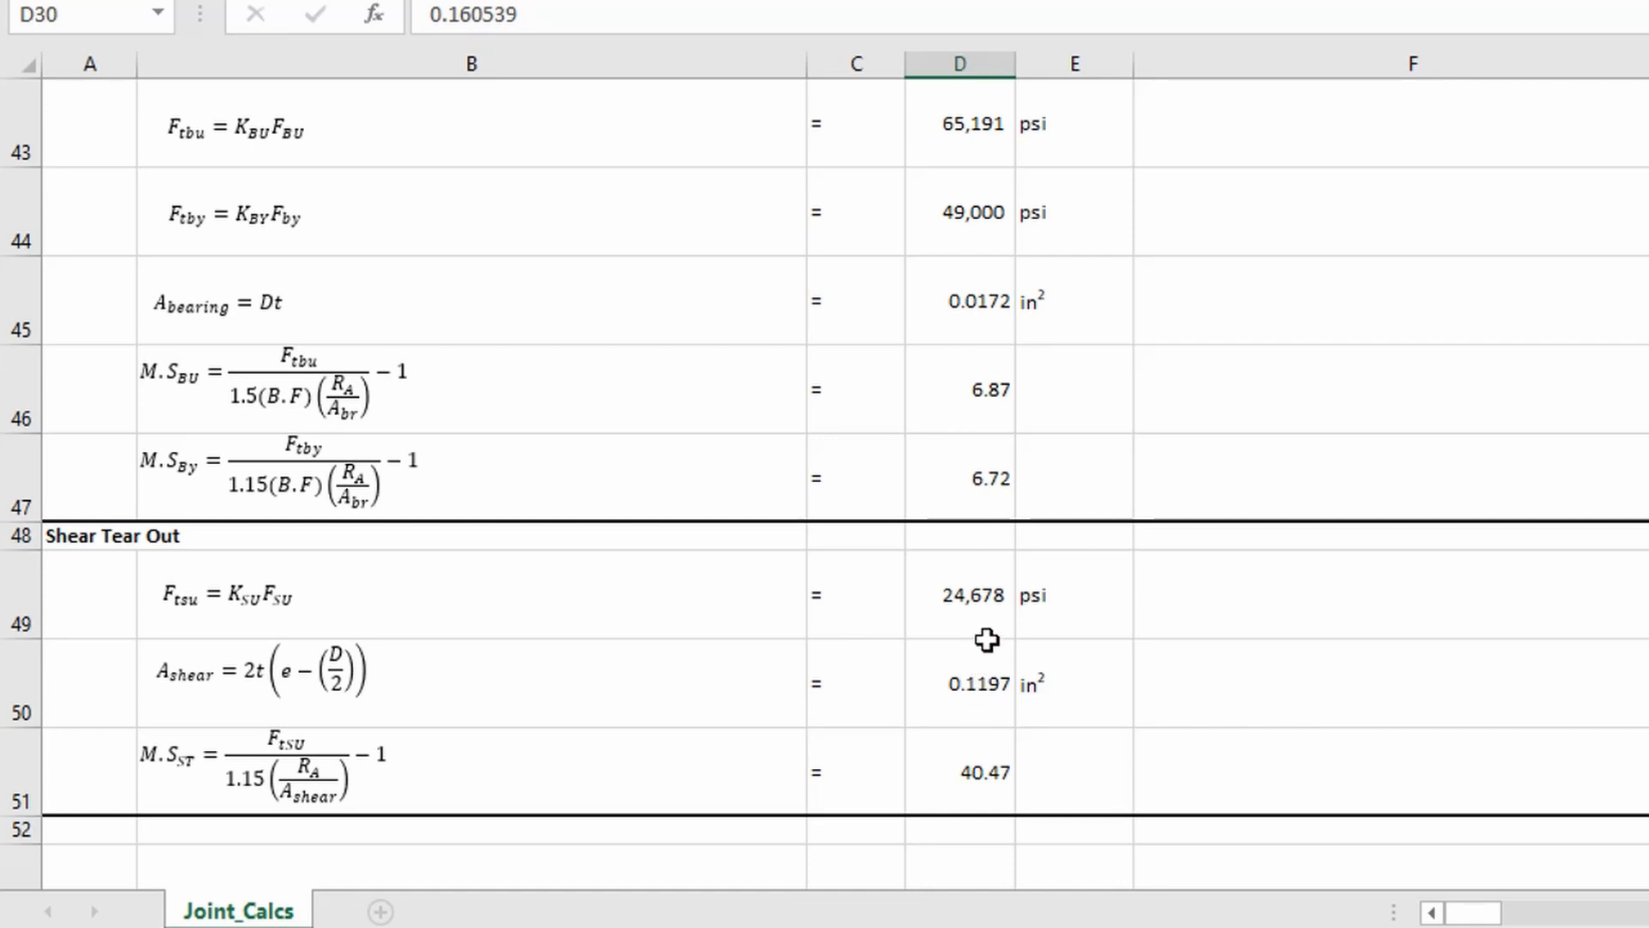
# - Unhide the columns between G and AT and select the first Element cell of the fastener table
pyautogui.scroll(14, 1226, 507)
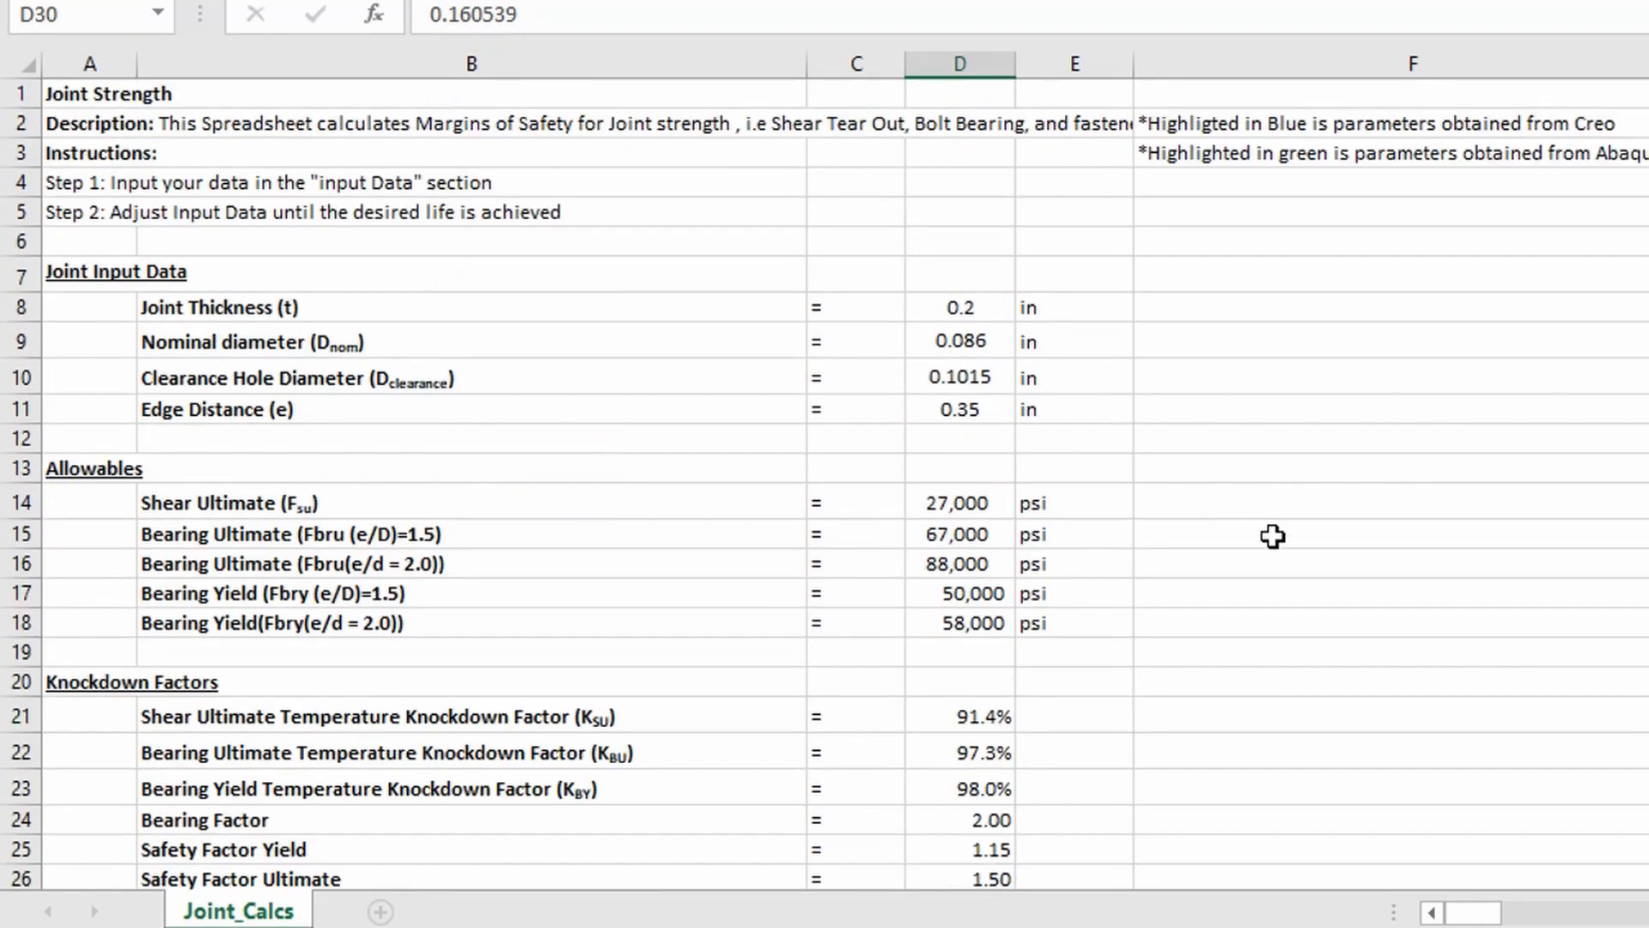
pyautogui.hscroll(3, 1202, 481)
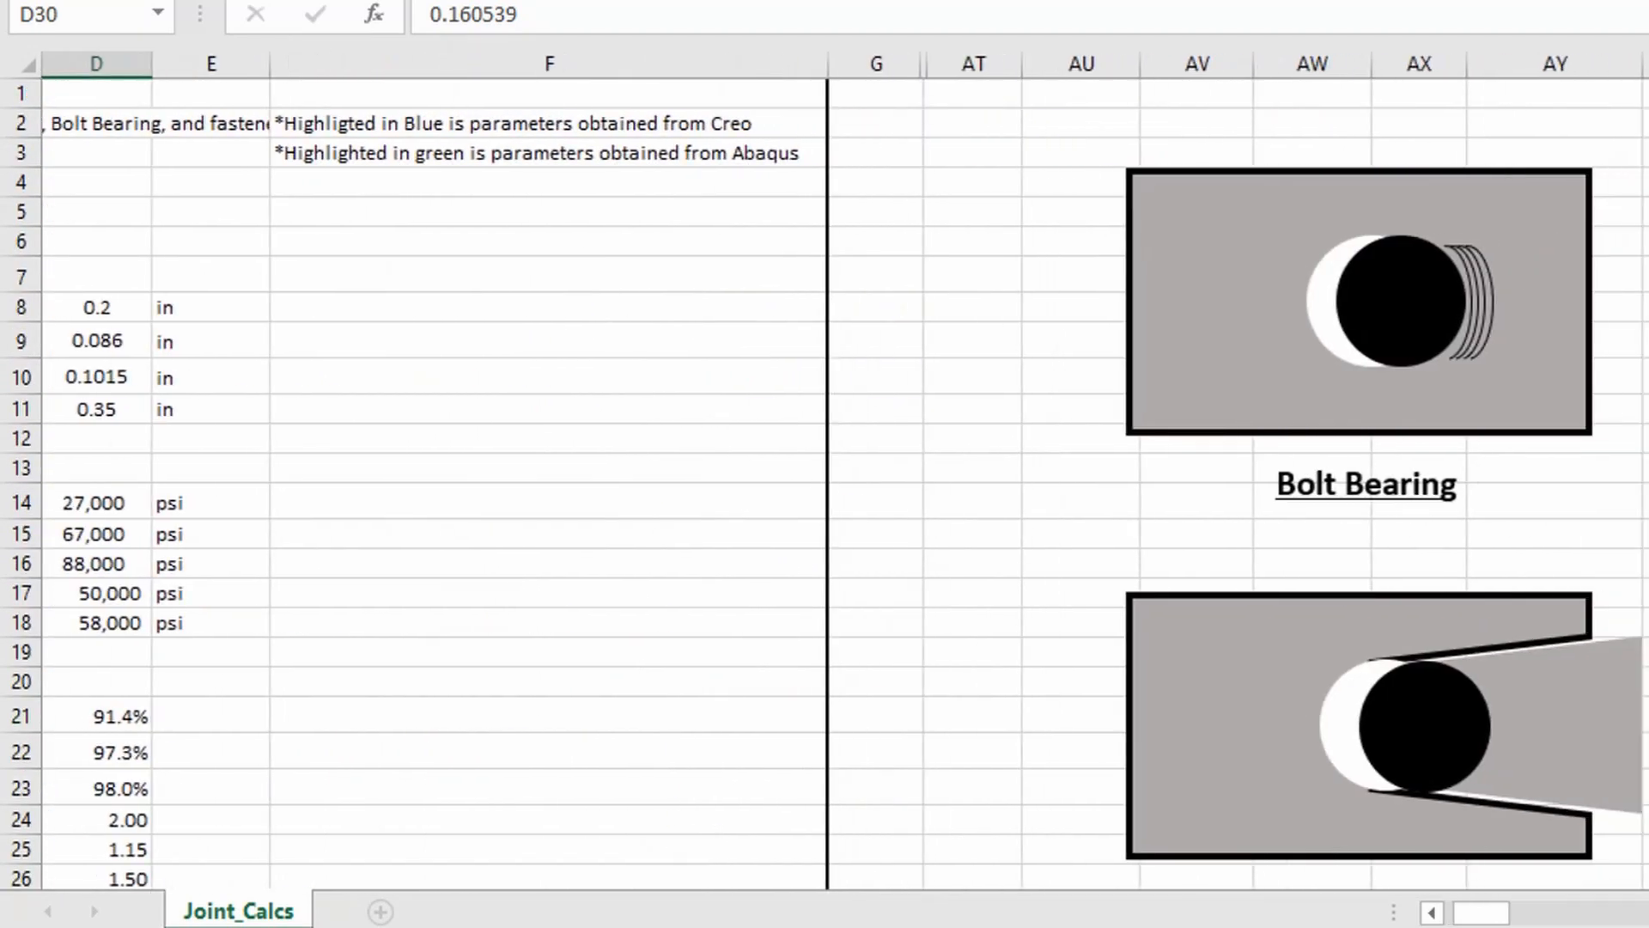
pyautogui.moveTo(901, 64); pyautogui.dragTo(968, 56)
pyautogui.rightClick(968, 57)
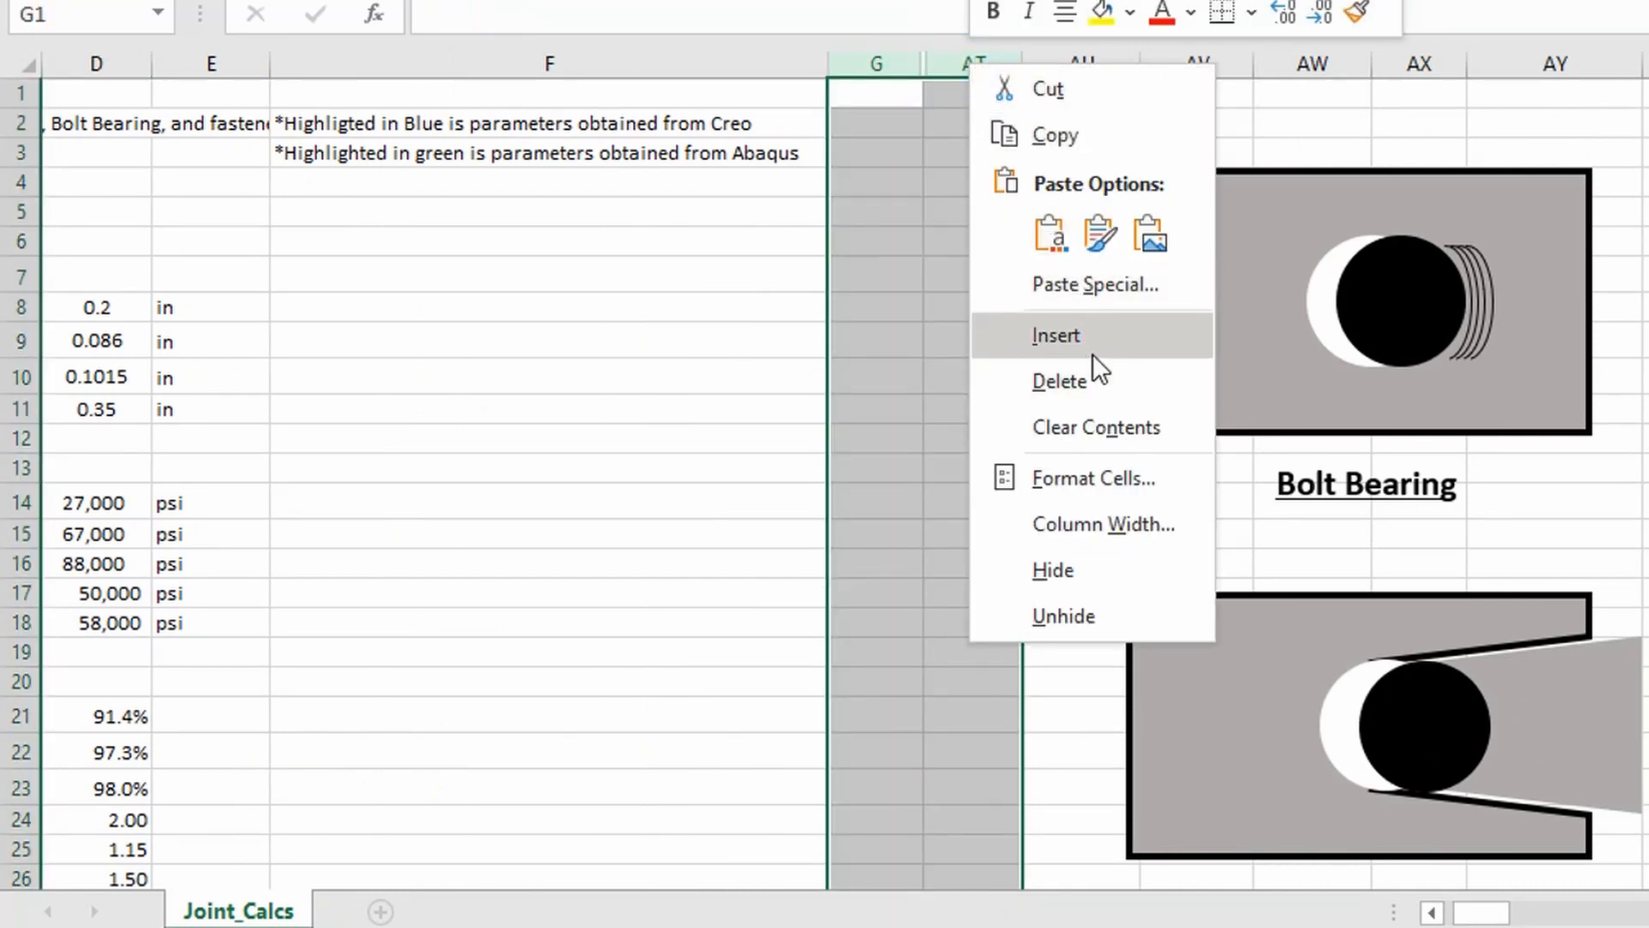
pyautogui.click(1081, 616)
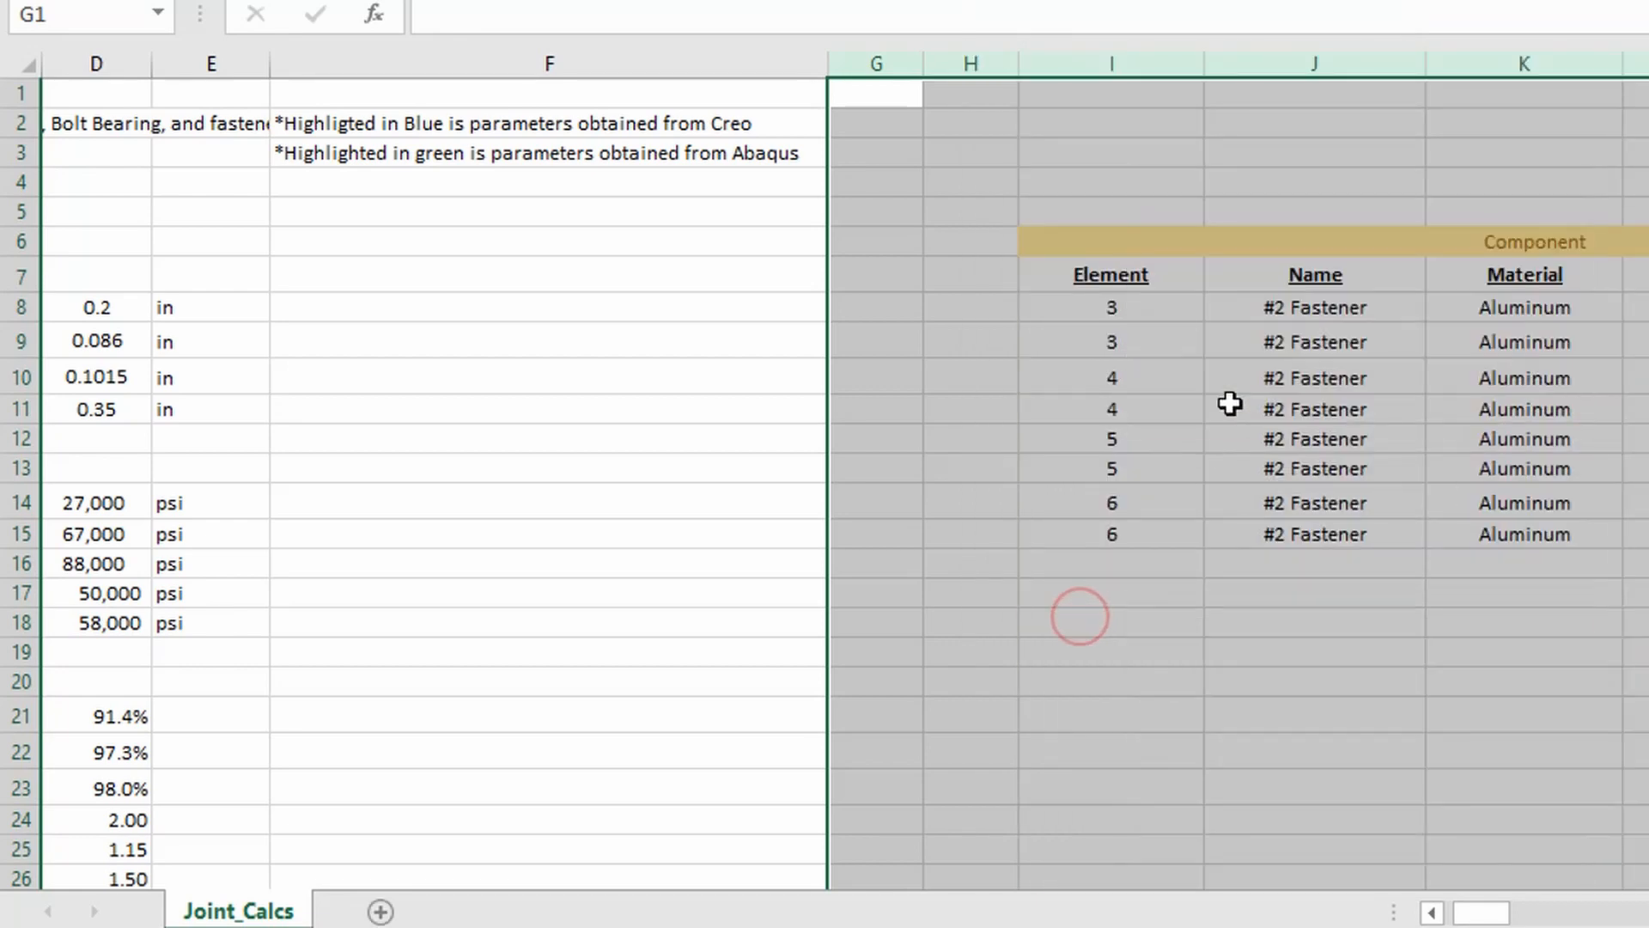
pyautogui.click(1171, 308)
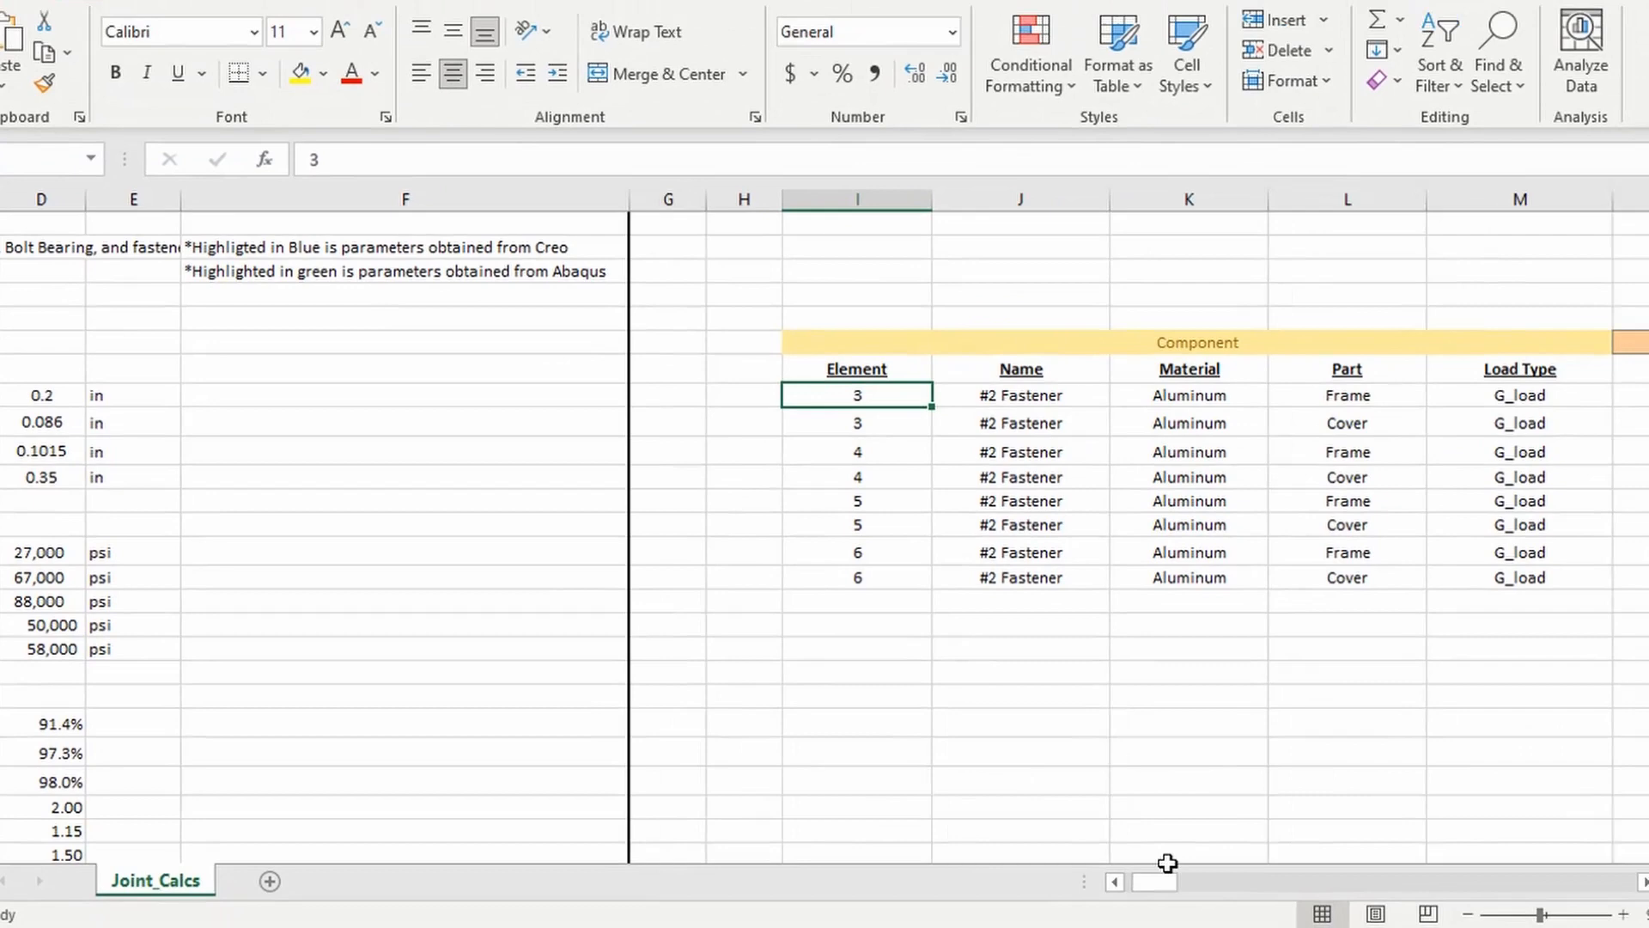
# - Compare the joint inputs with the fastener table and examine the element 3 rows' element, name, material, part and load type
pyautogui.moveTo(1155, 881); pyautogui.dragTo(1091, 879)
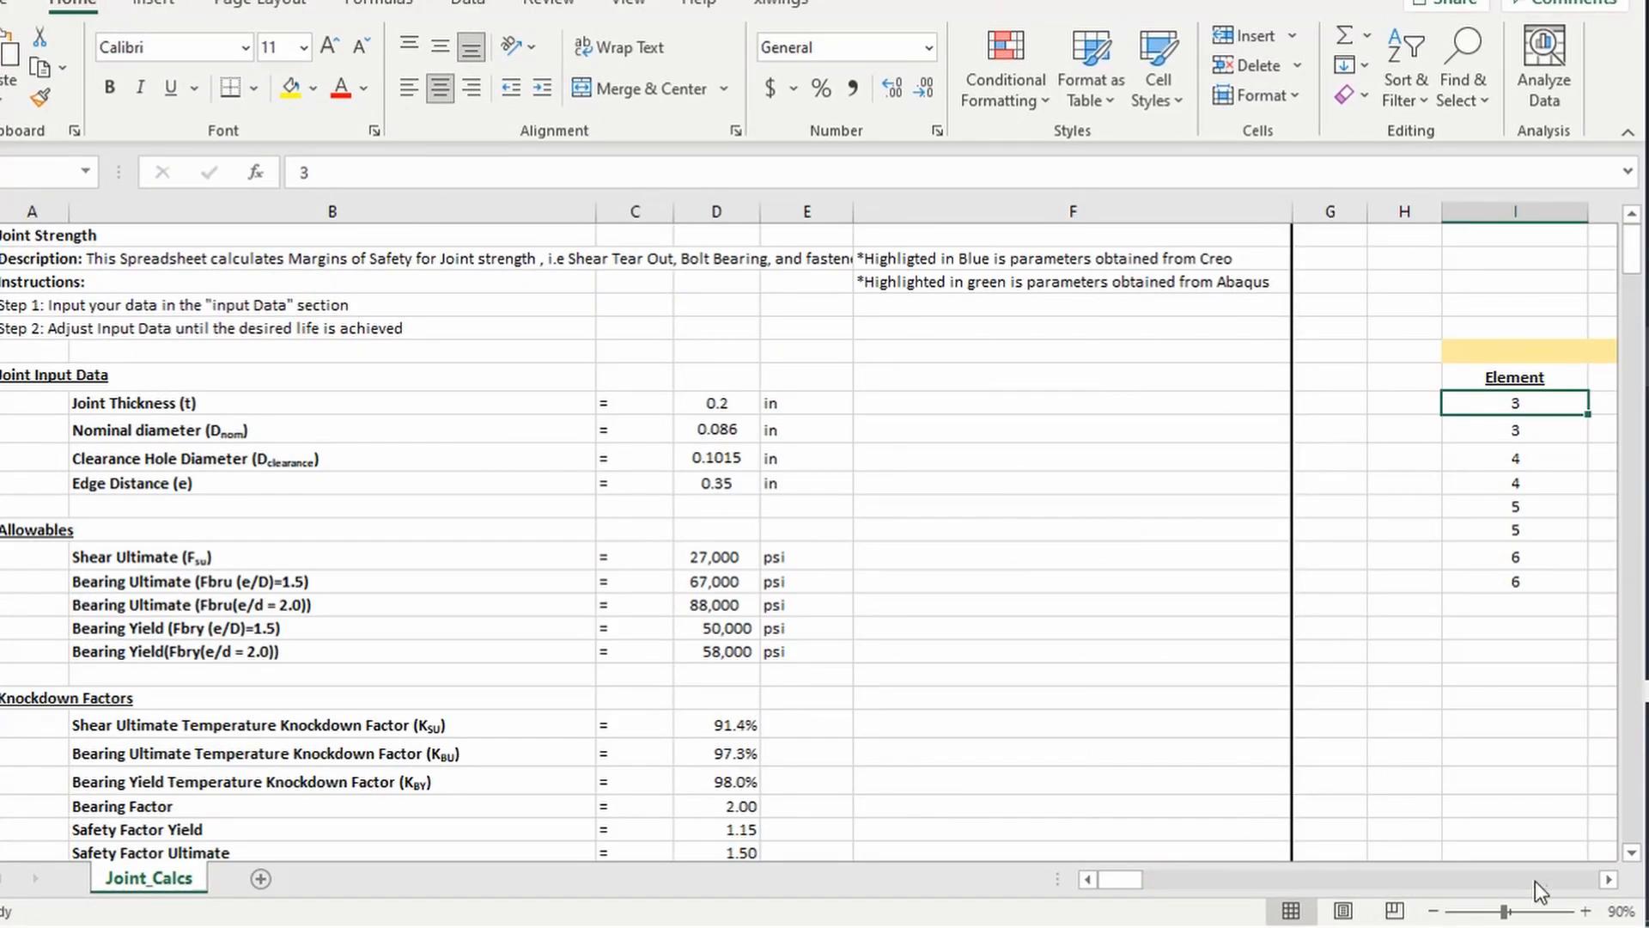
pyautogui.click(1608, 879)
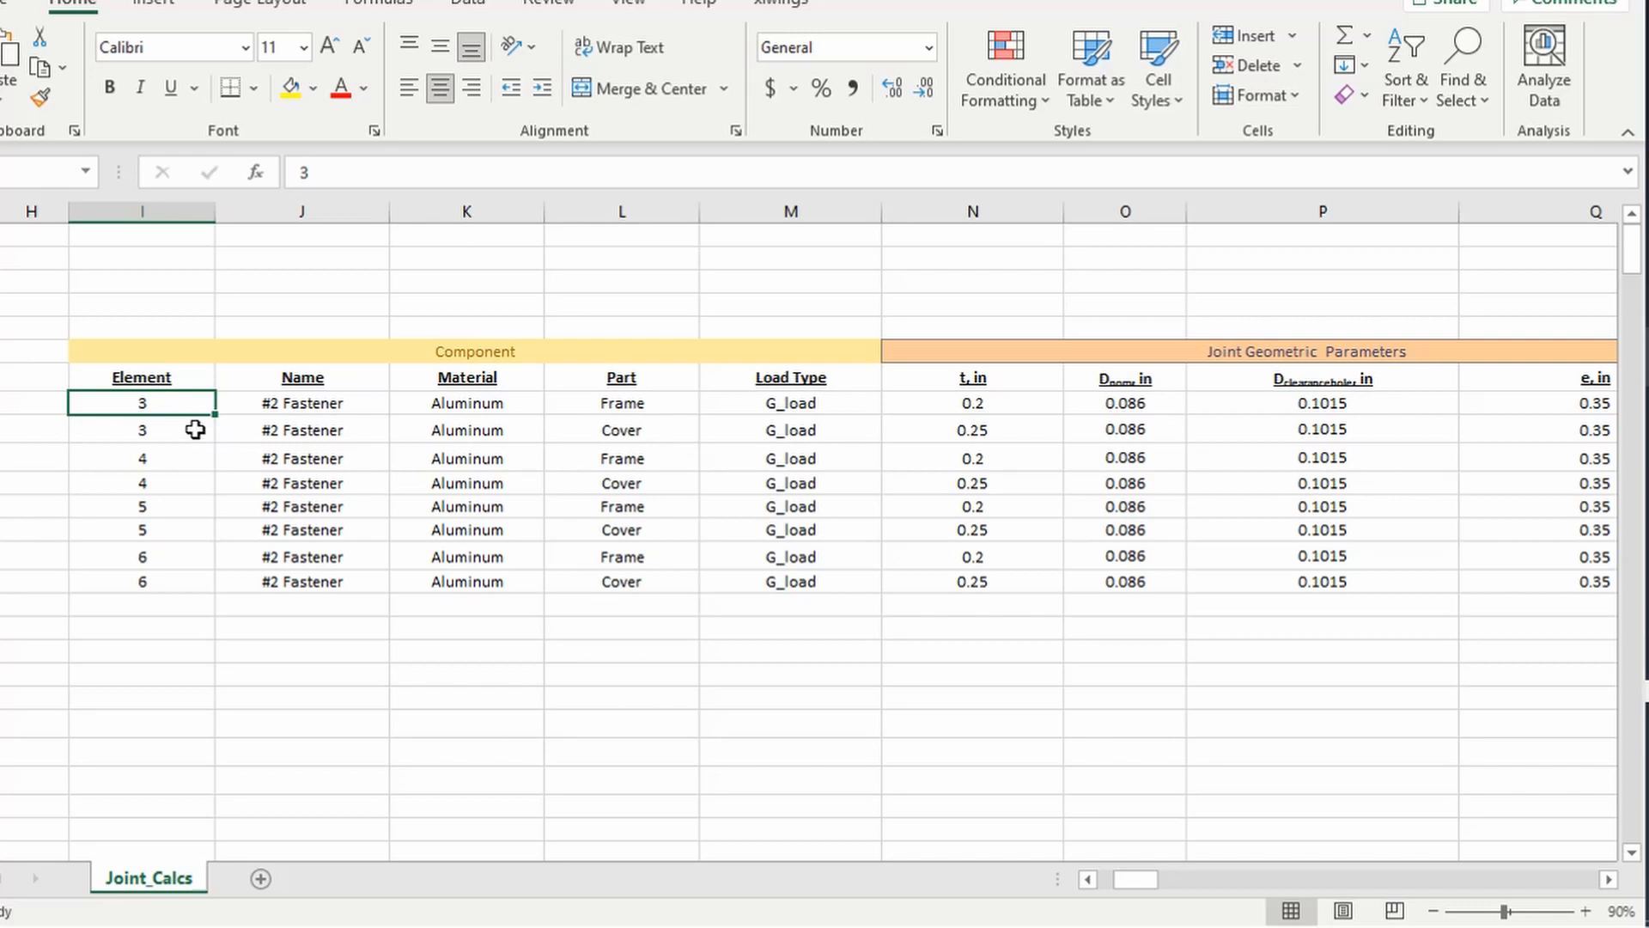
pyautogui.moveTo(164, 409); pyautogui.dragTo(199, 426)
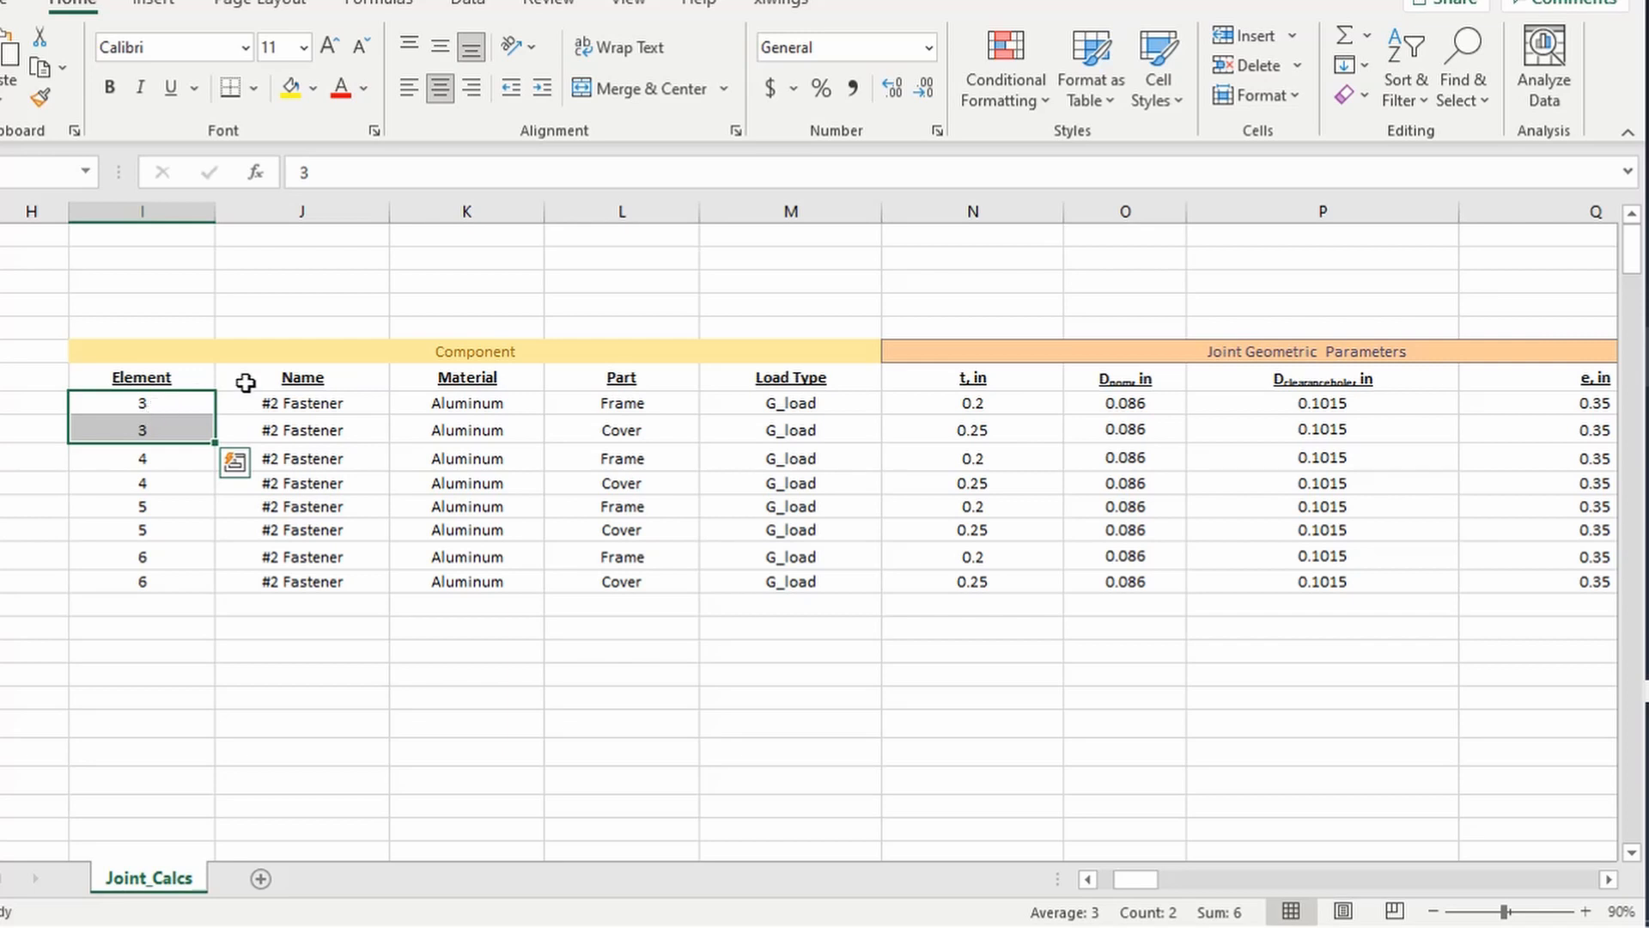
pyautogui.moveTo(305, 400); pyautogui.dragTo(317, 430)
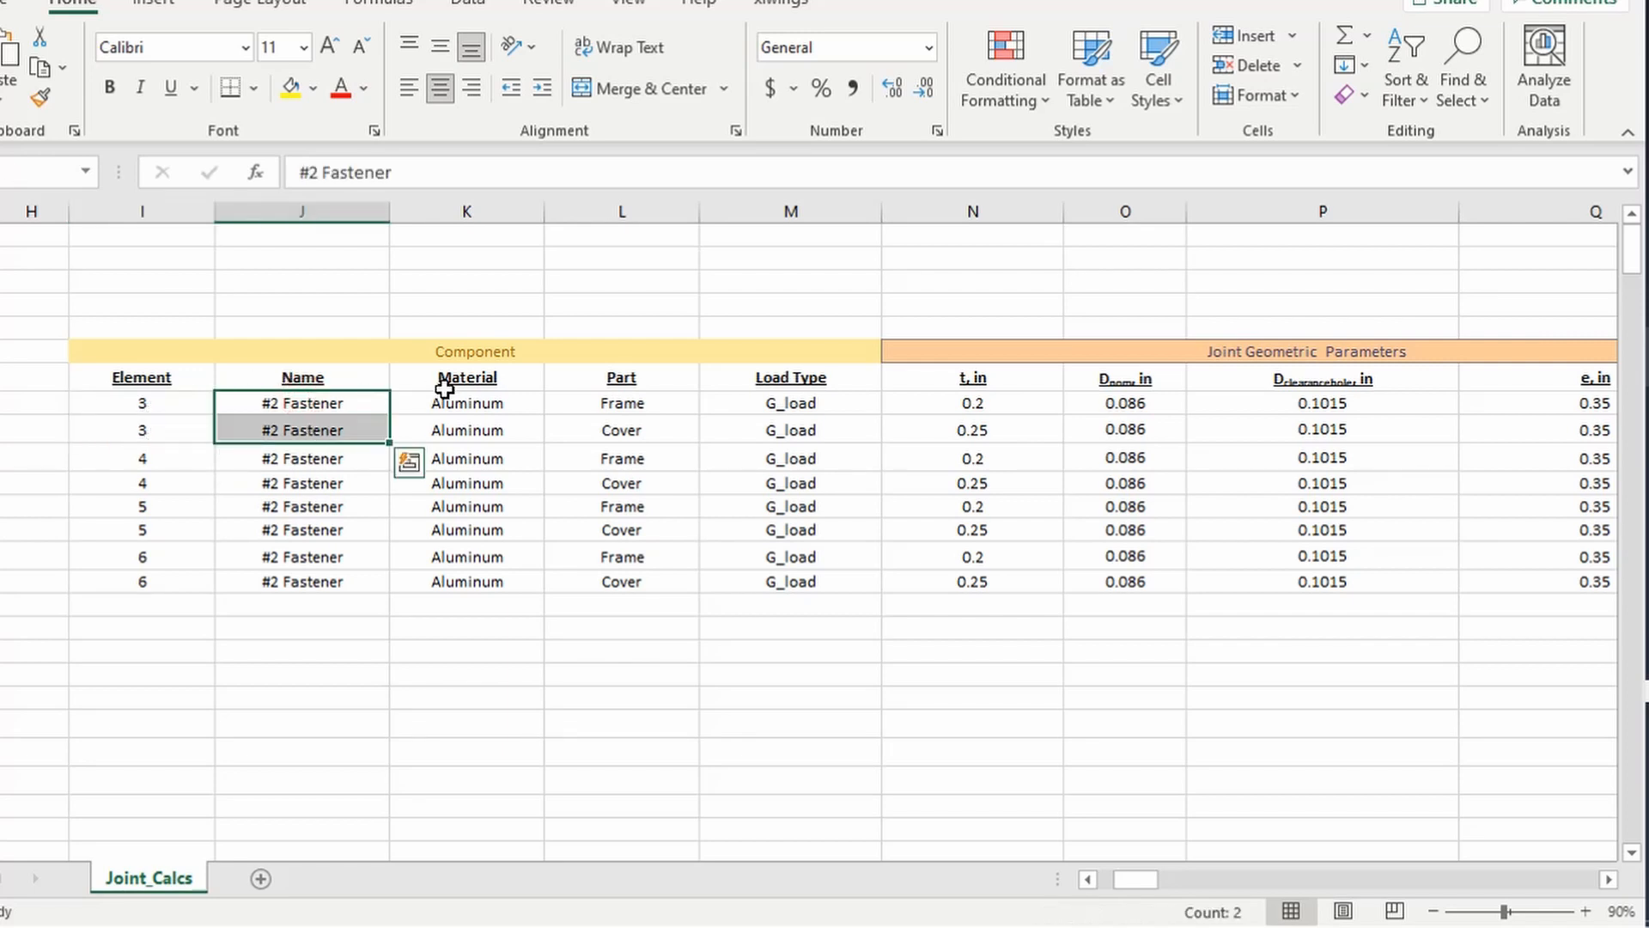
pyautogui.moveTo(449, 405); pyautogui.dragTo(471, 427)
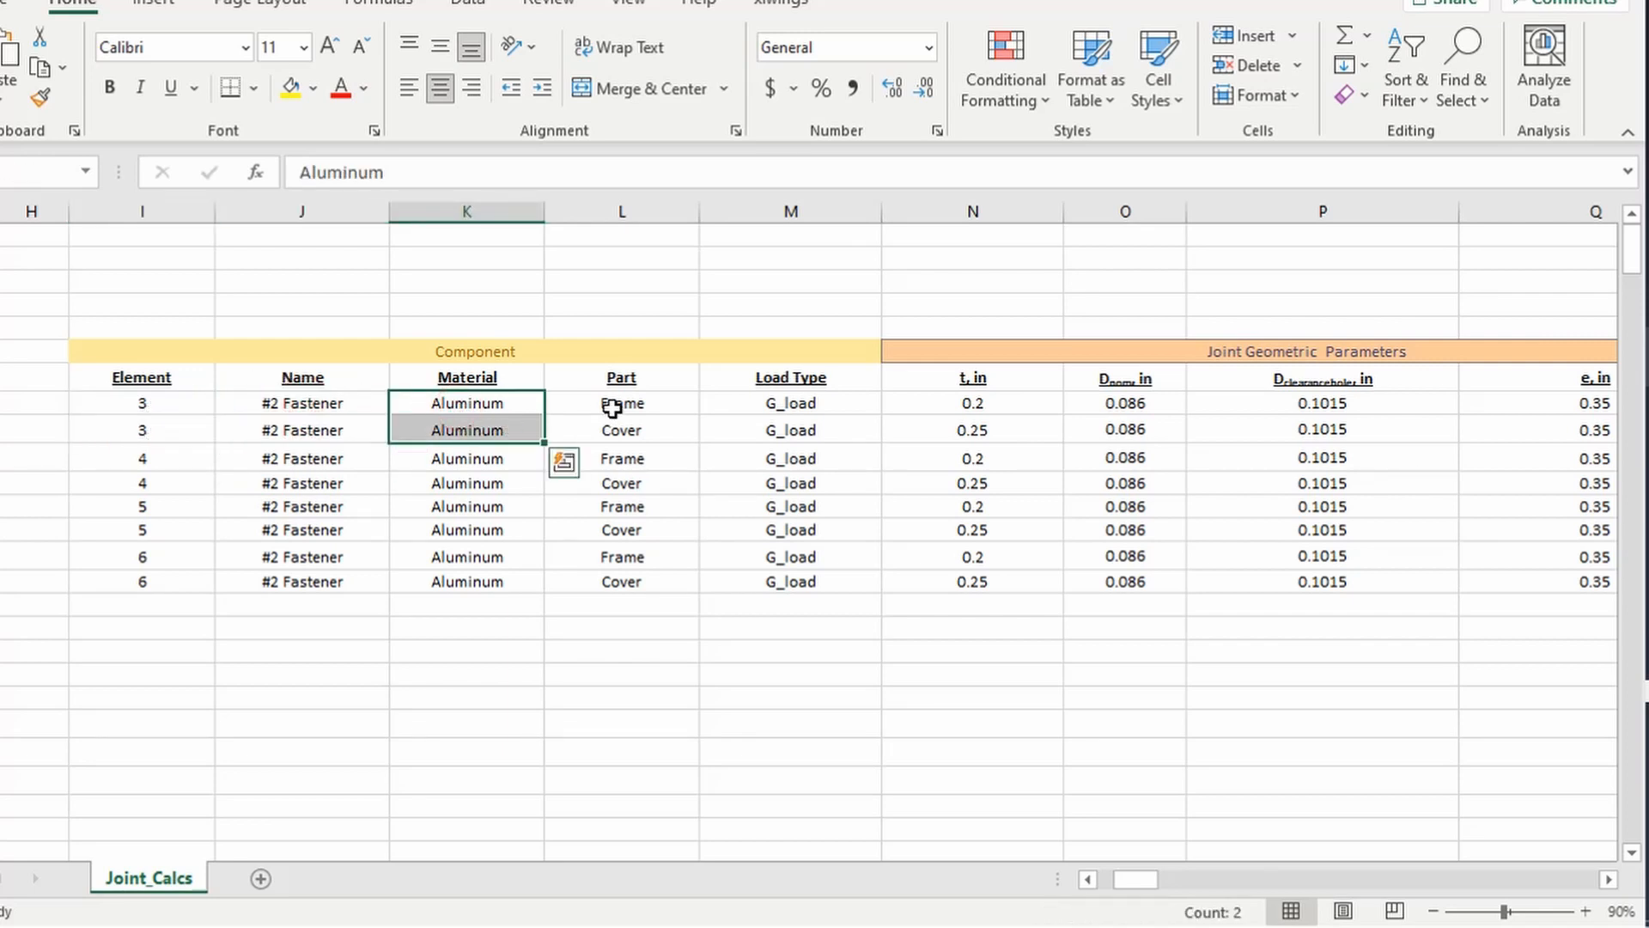
pyautogui.moveTo(608, 404); pyautogui.dragTo(629, 432)
pyautogui.moveTo(815, 399); pyautogui.dragTo(840, 436)
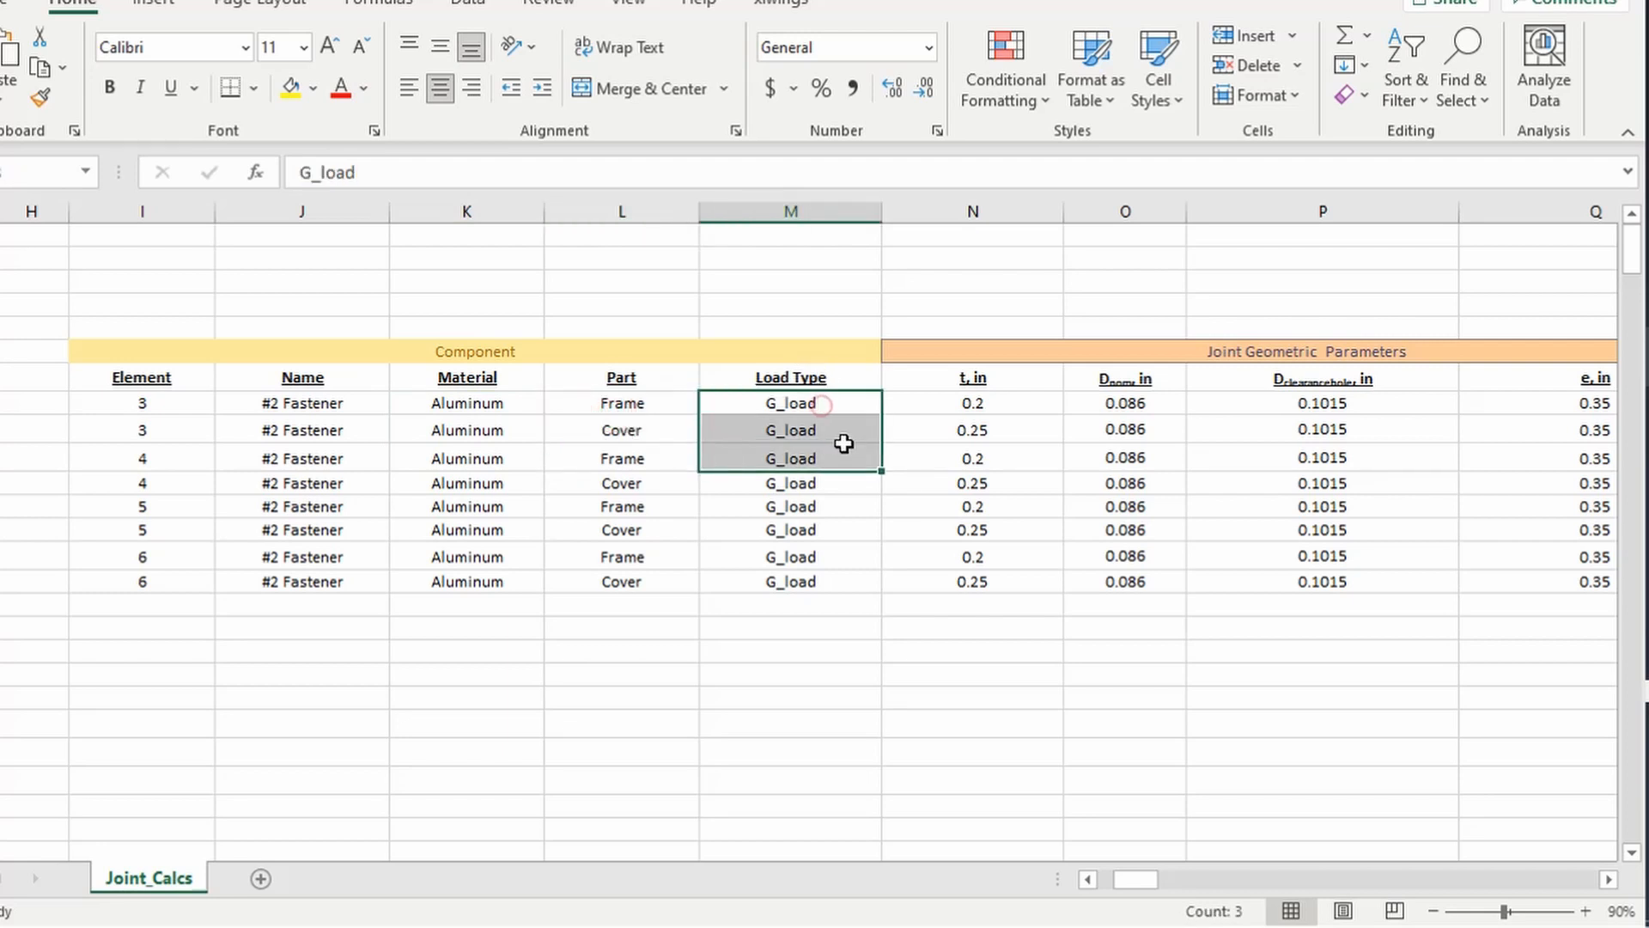
pyautogui.click(858, 421)
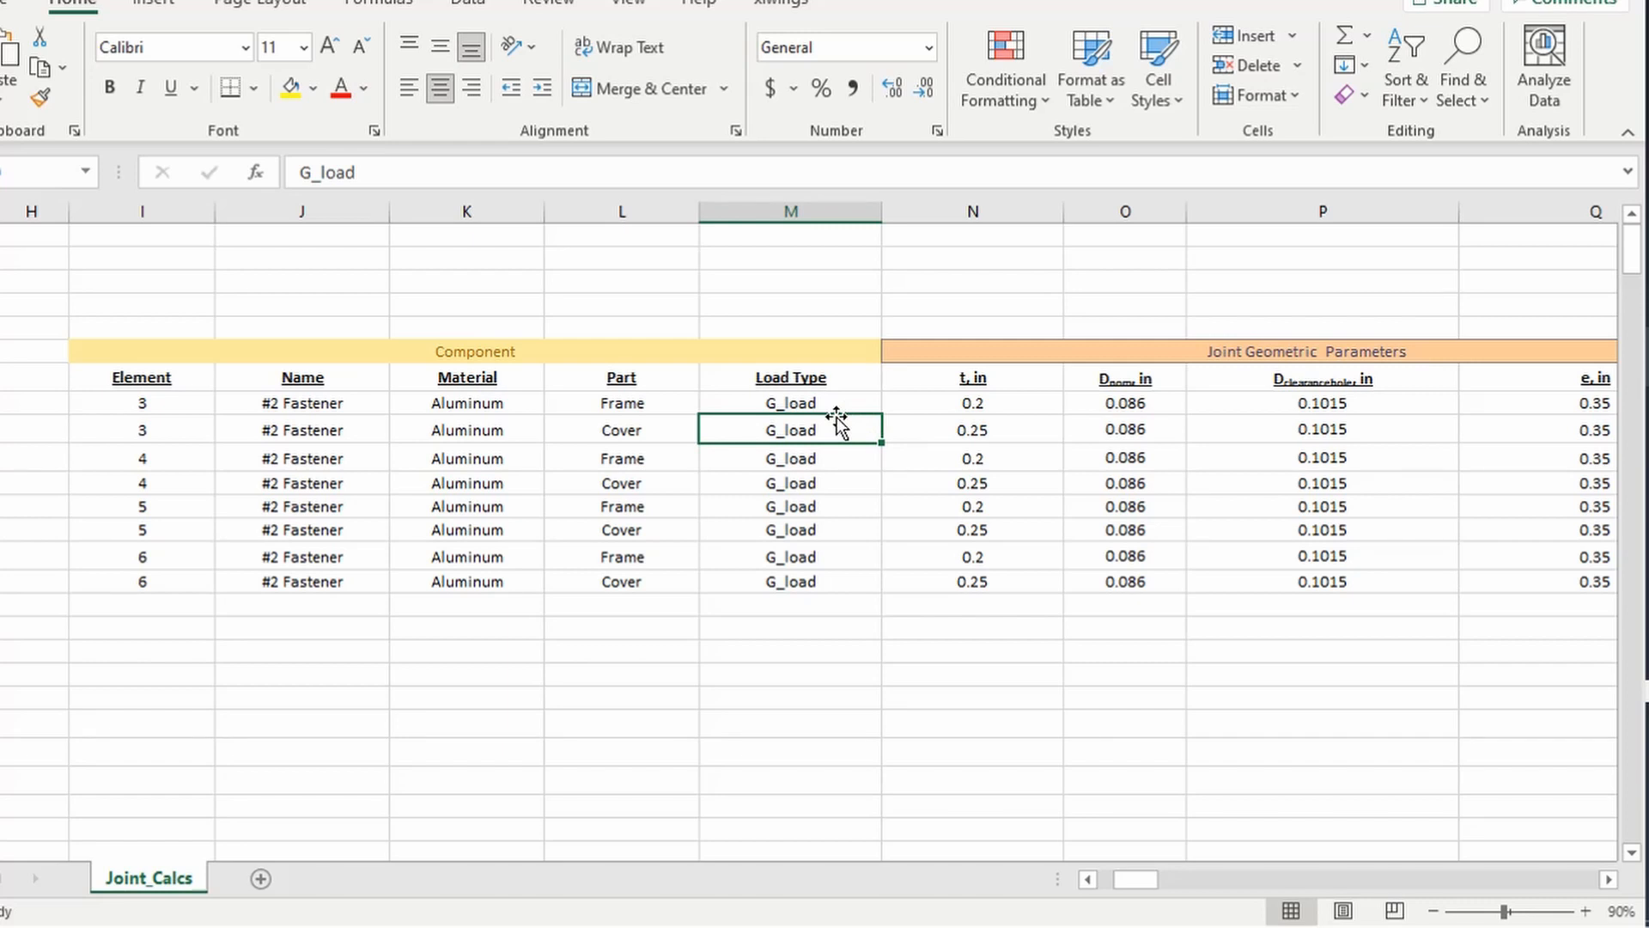
# - Go through the joint geometric parameters and joint allowables in the first fastener row, from thickness t to Fbry (e/d = 2.0)
pyautogui.click(915, 404)
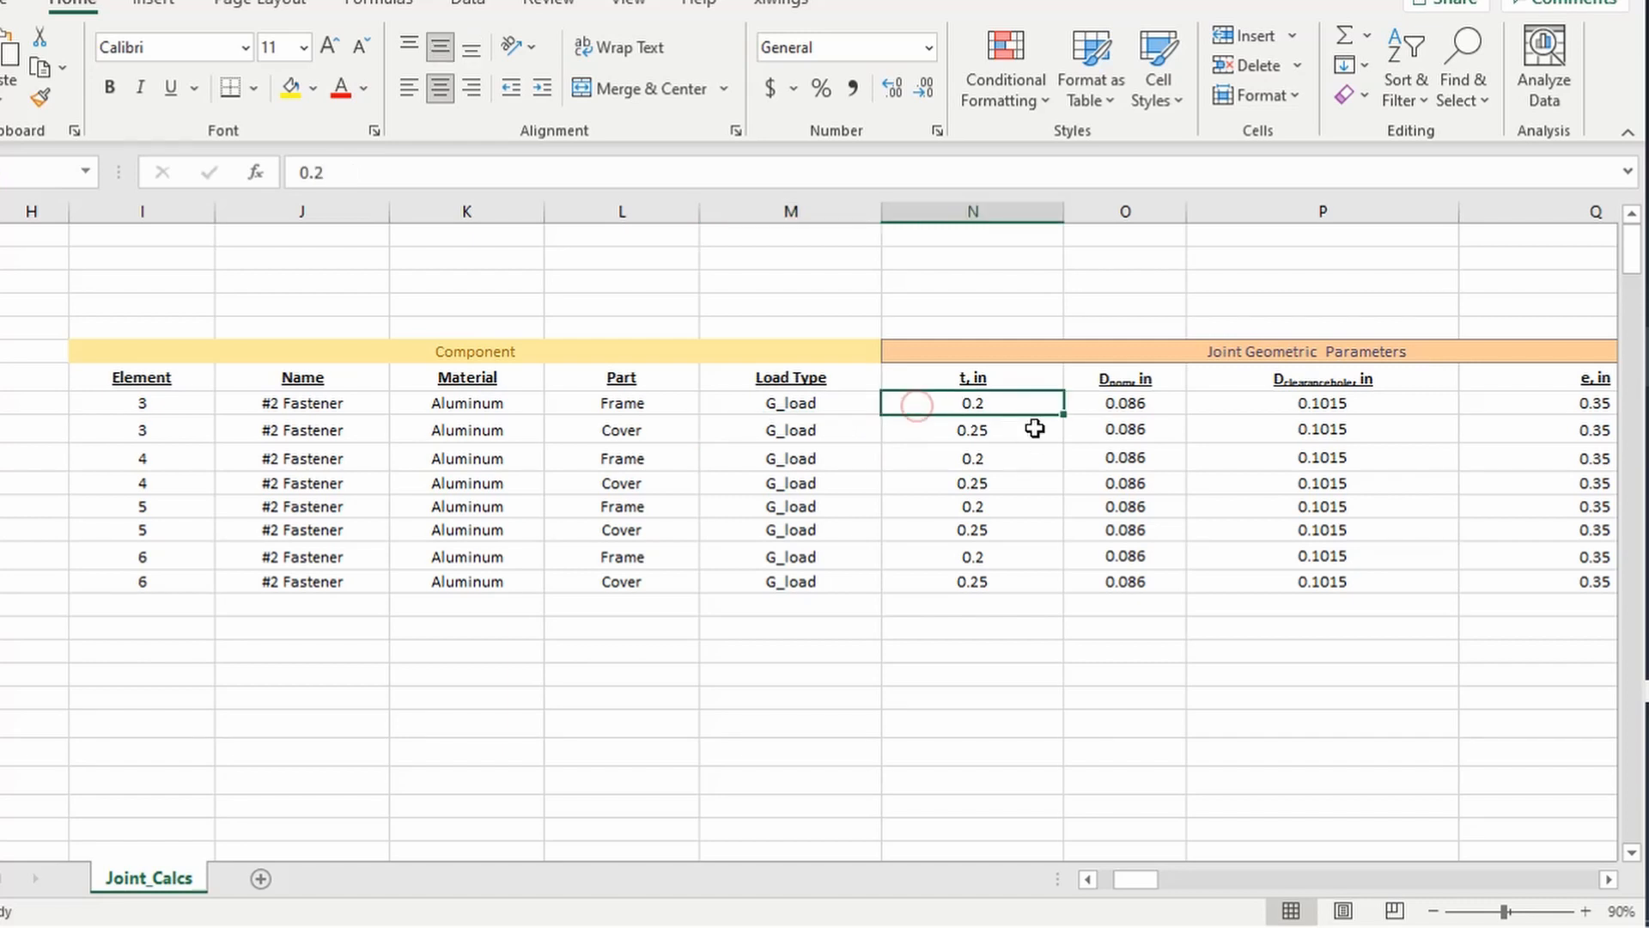
pyautogui.press('Right')
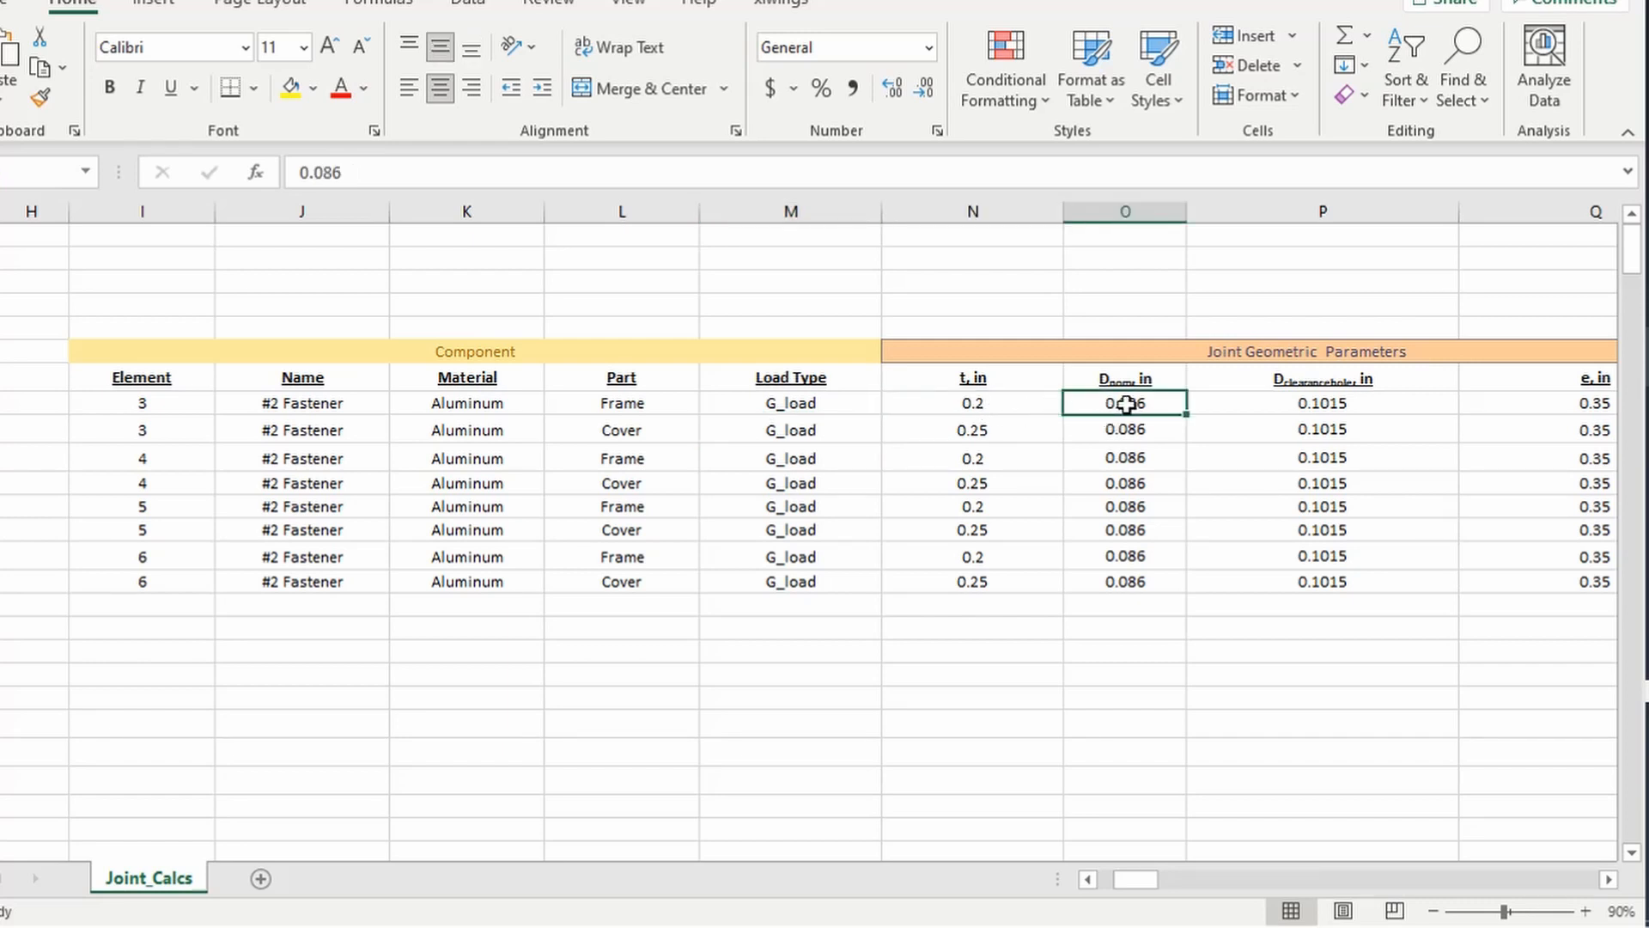
pyautogui.press('Right')
pyautogui.press('Right')
pyautogui.press('Right')
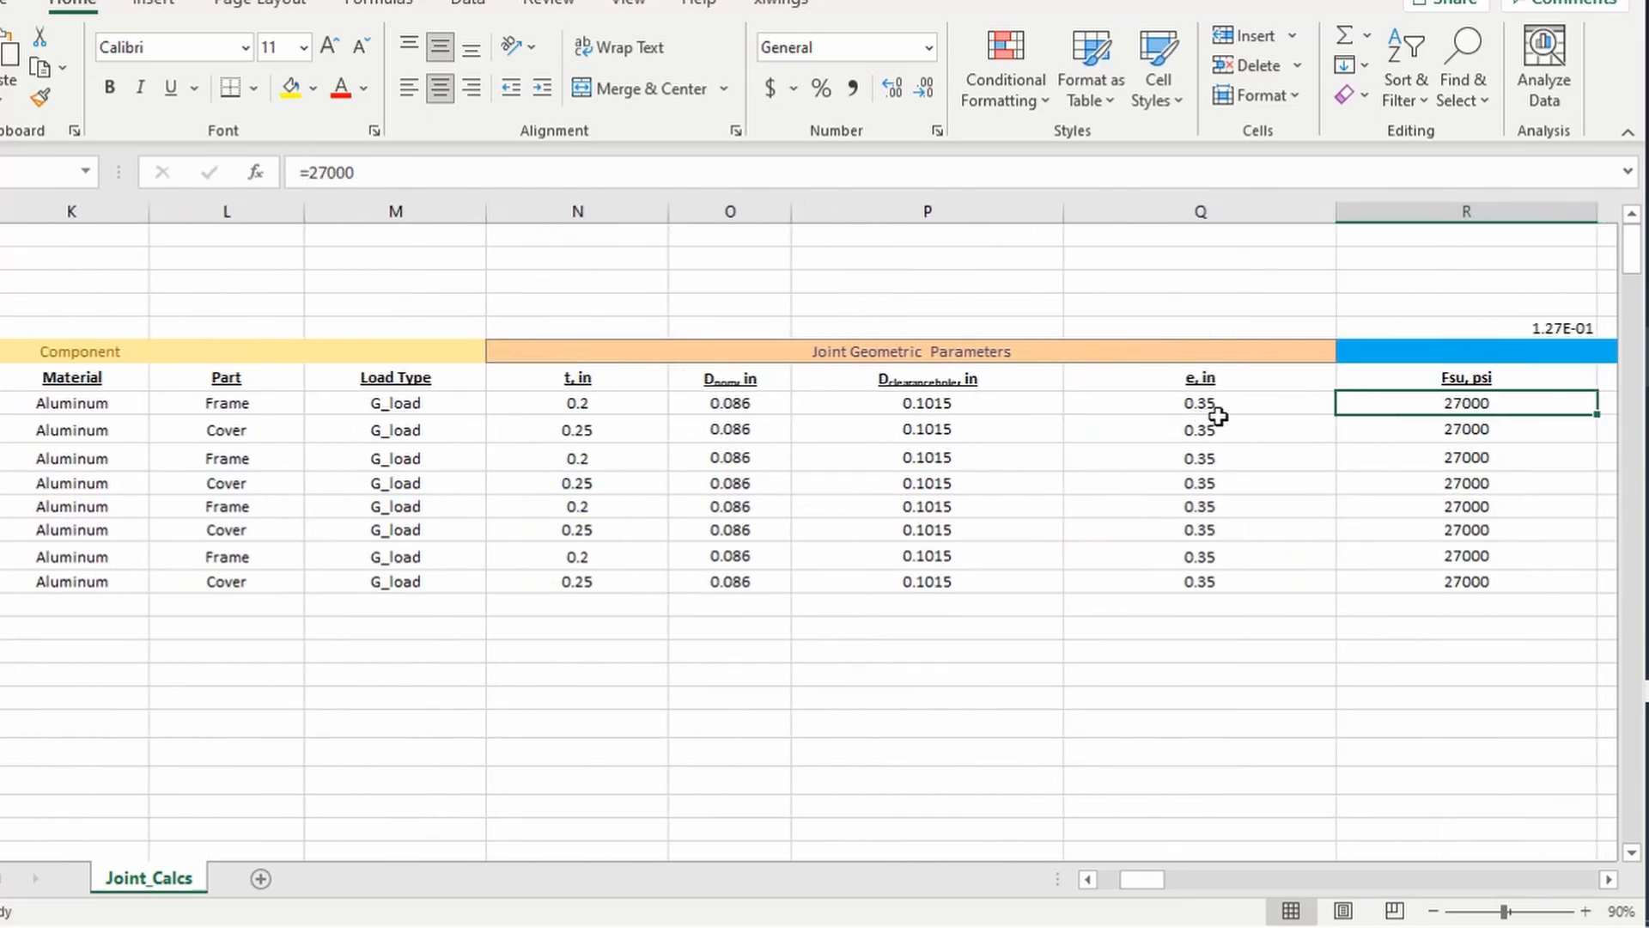
pyautogui.press('Right')
pyautogui.press('Right')
pyautogui.press('Right')
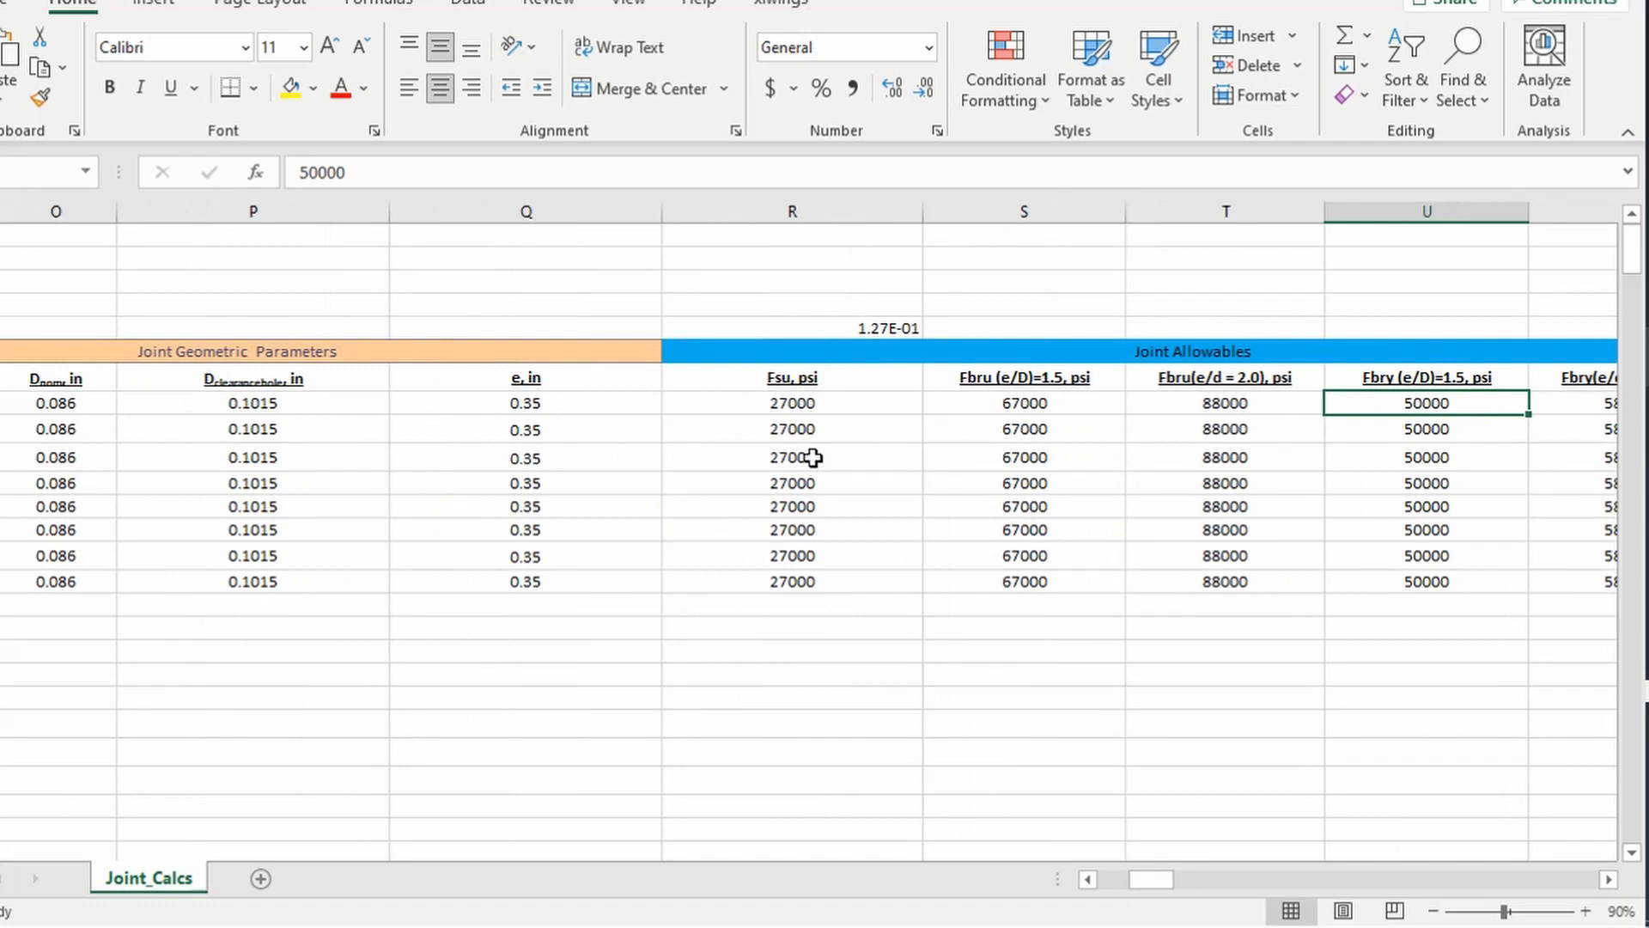
pyautogui.press('Right')
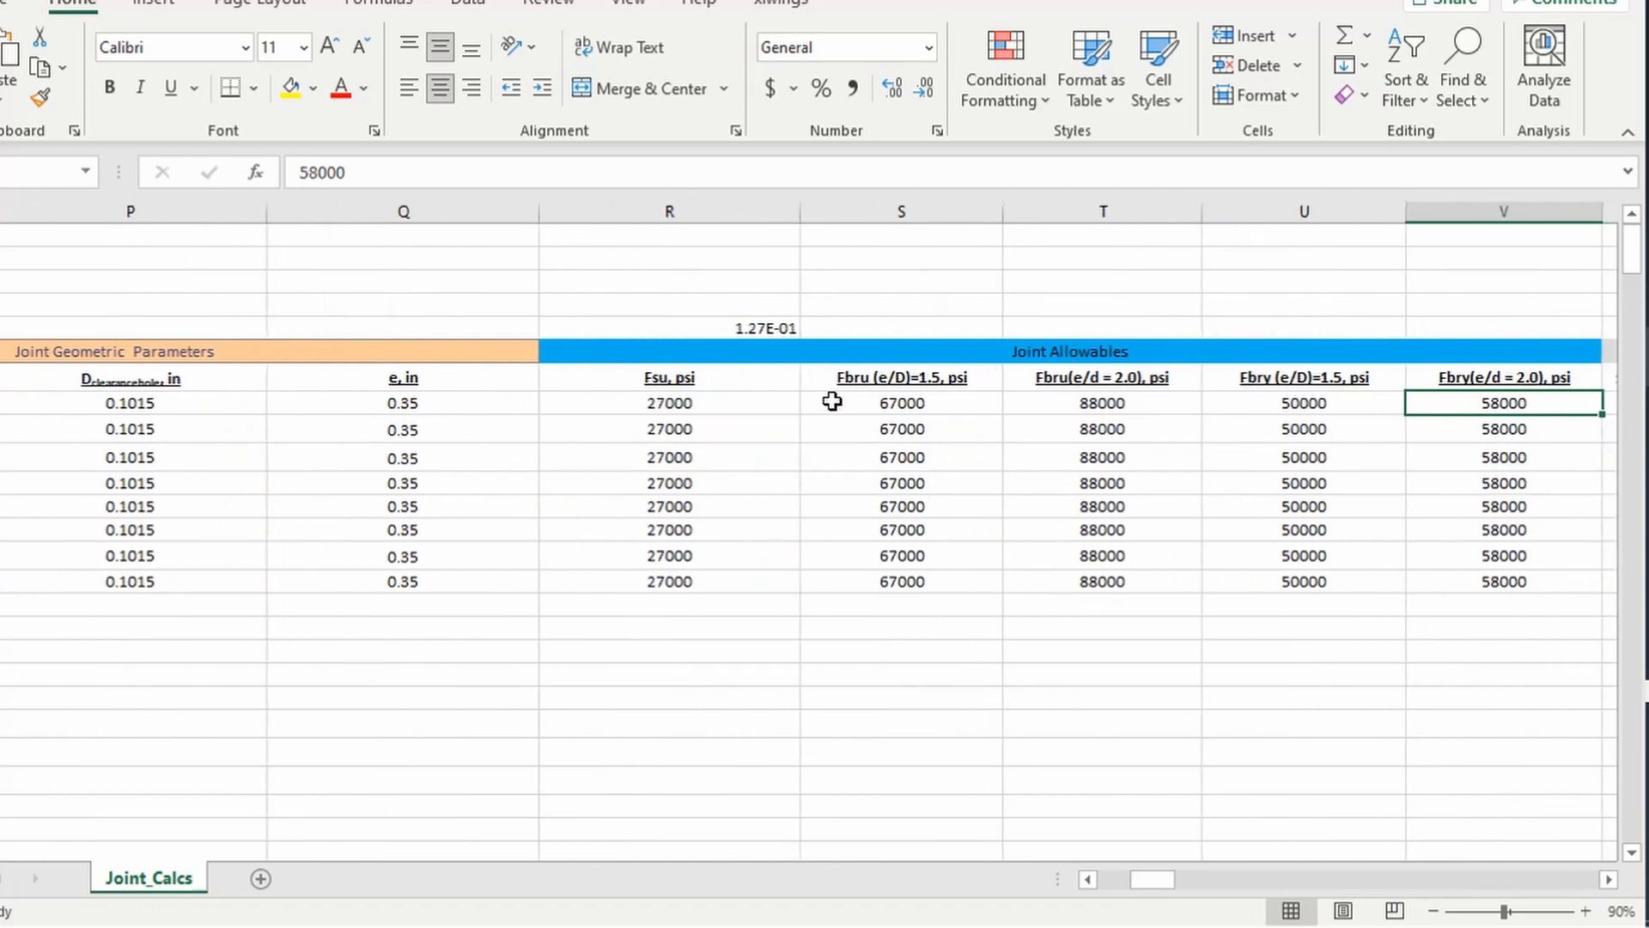
# - Go through the first fastener row's knockdown and safety factors up to the FEA value for Shear Load Component 1
pyautogui.press('Right')
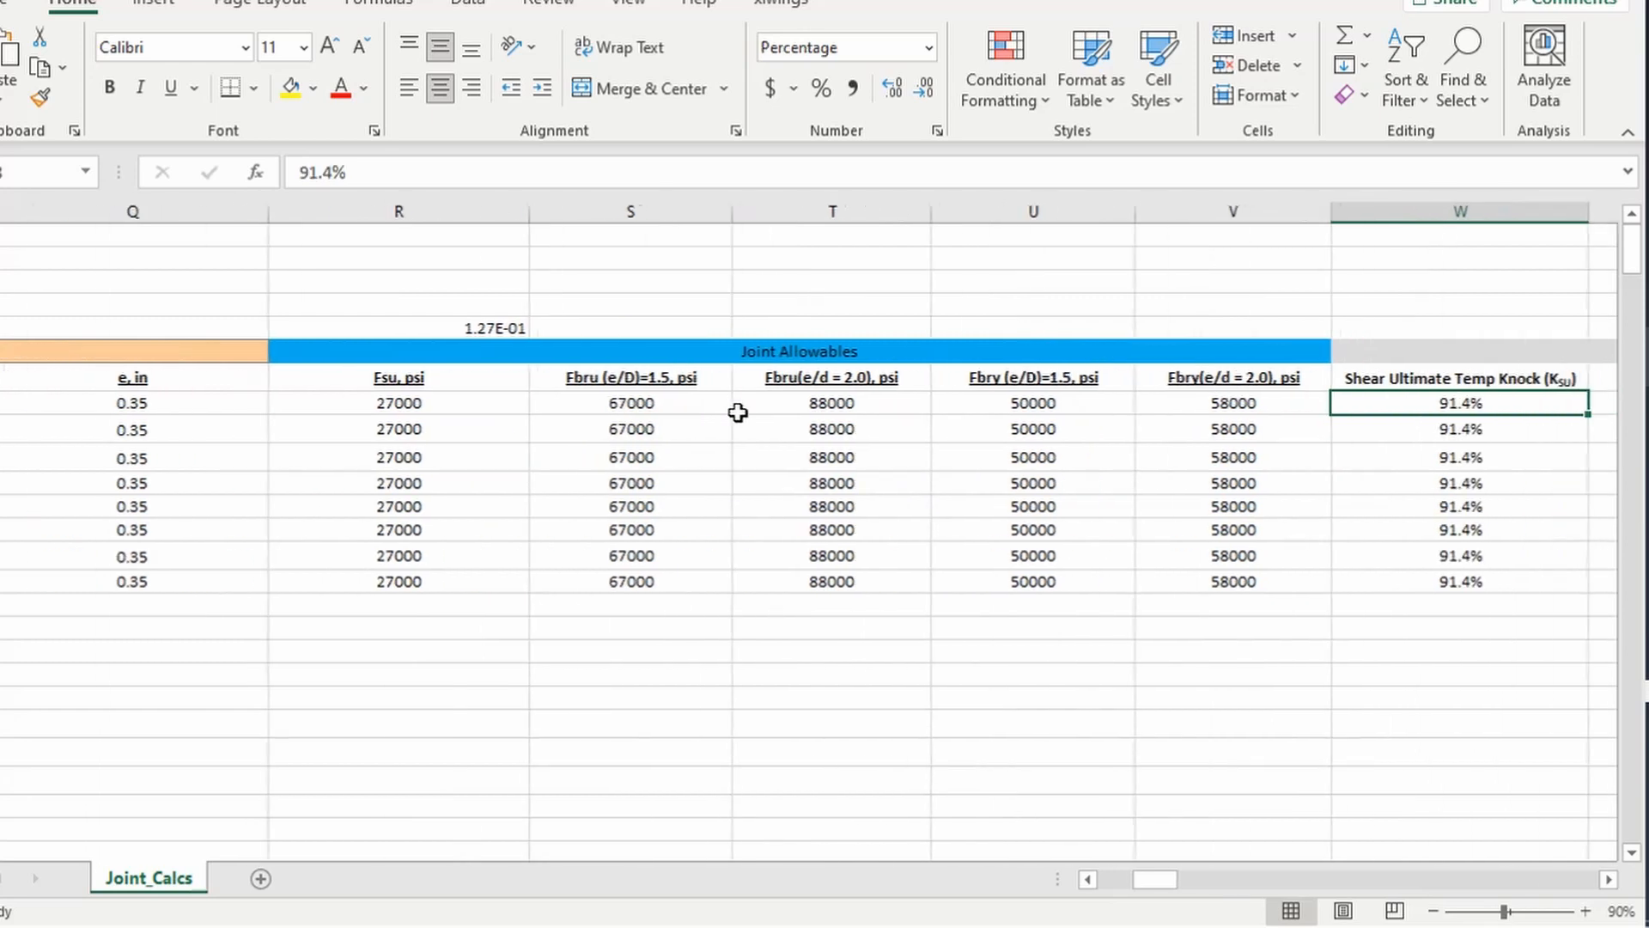
pyautogui.press('Right')
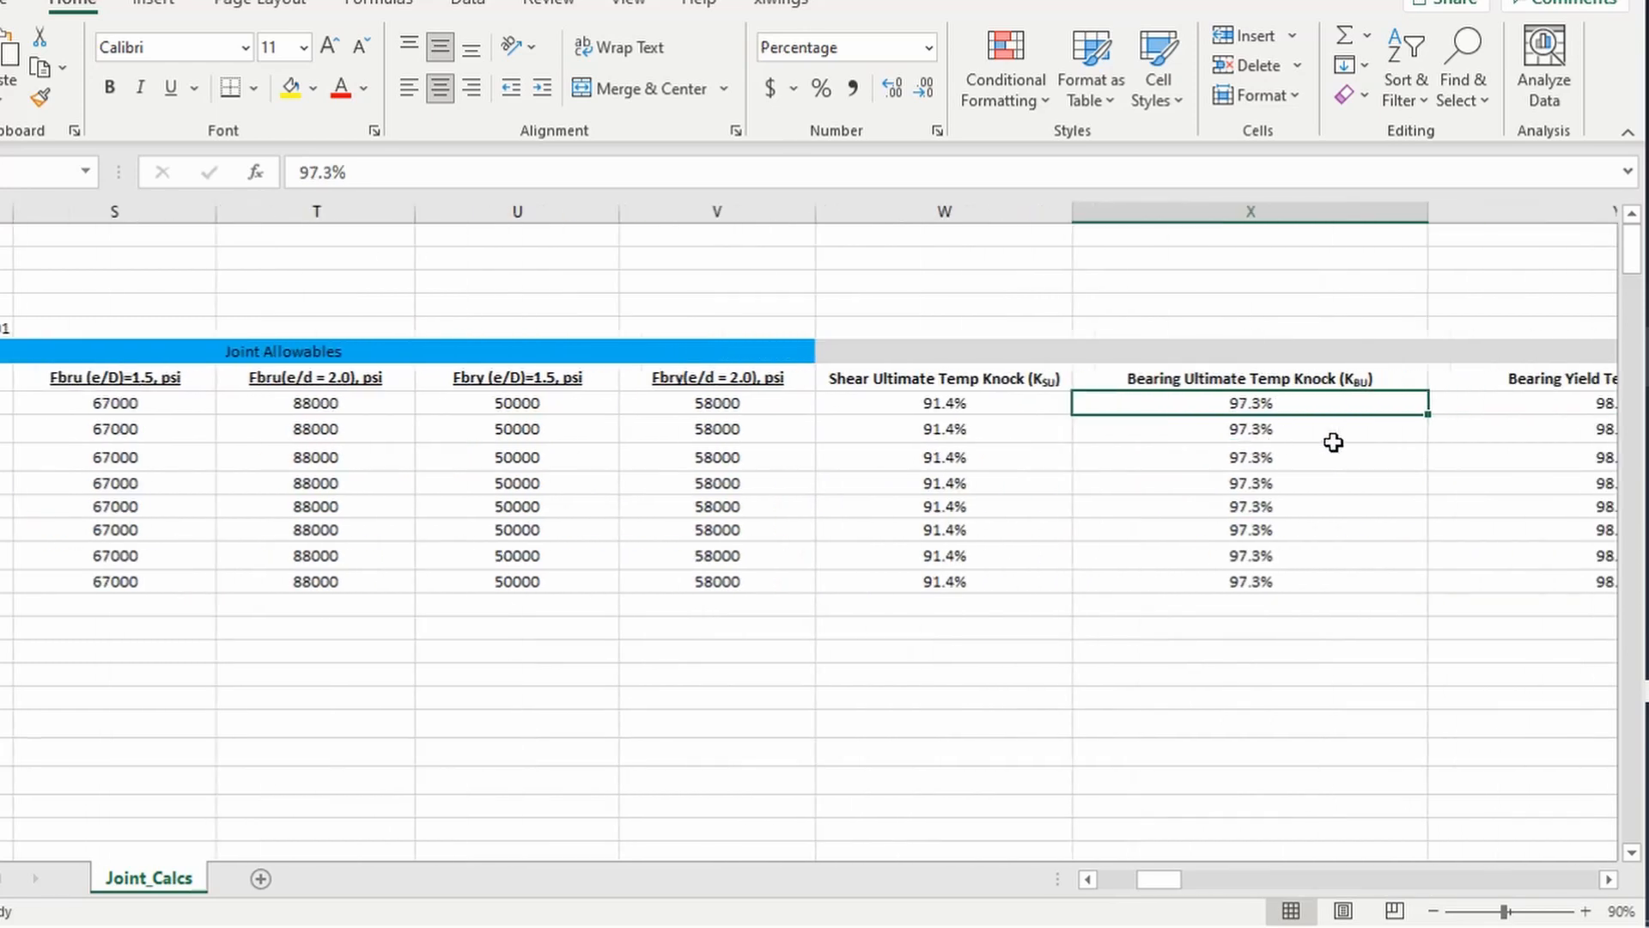
pyautogui.press('Right')
pyautogui.press('Right')
pyautogui.press('Right')
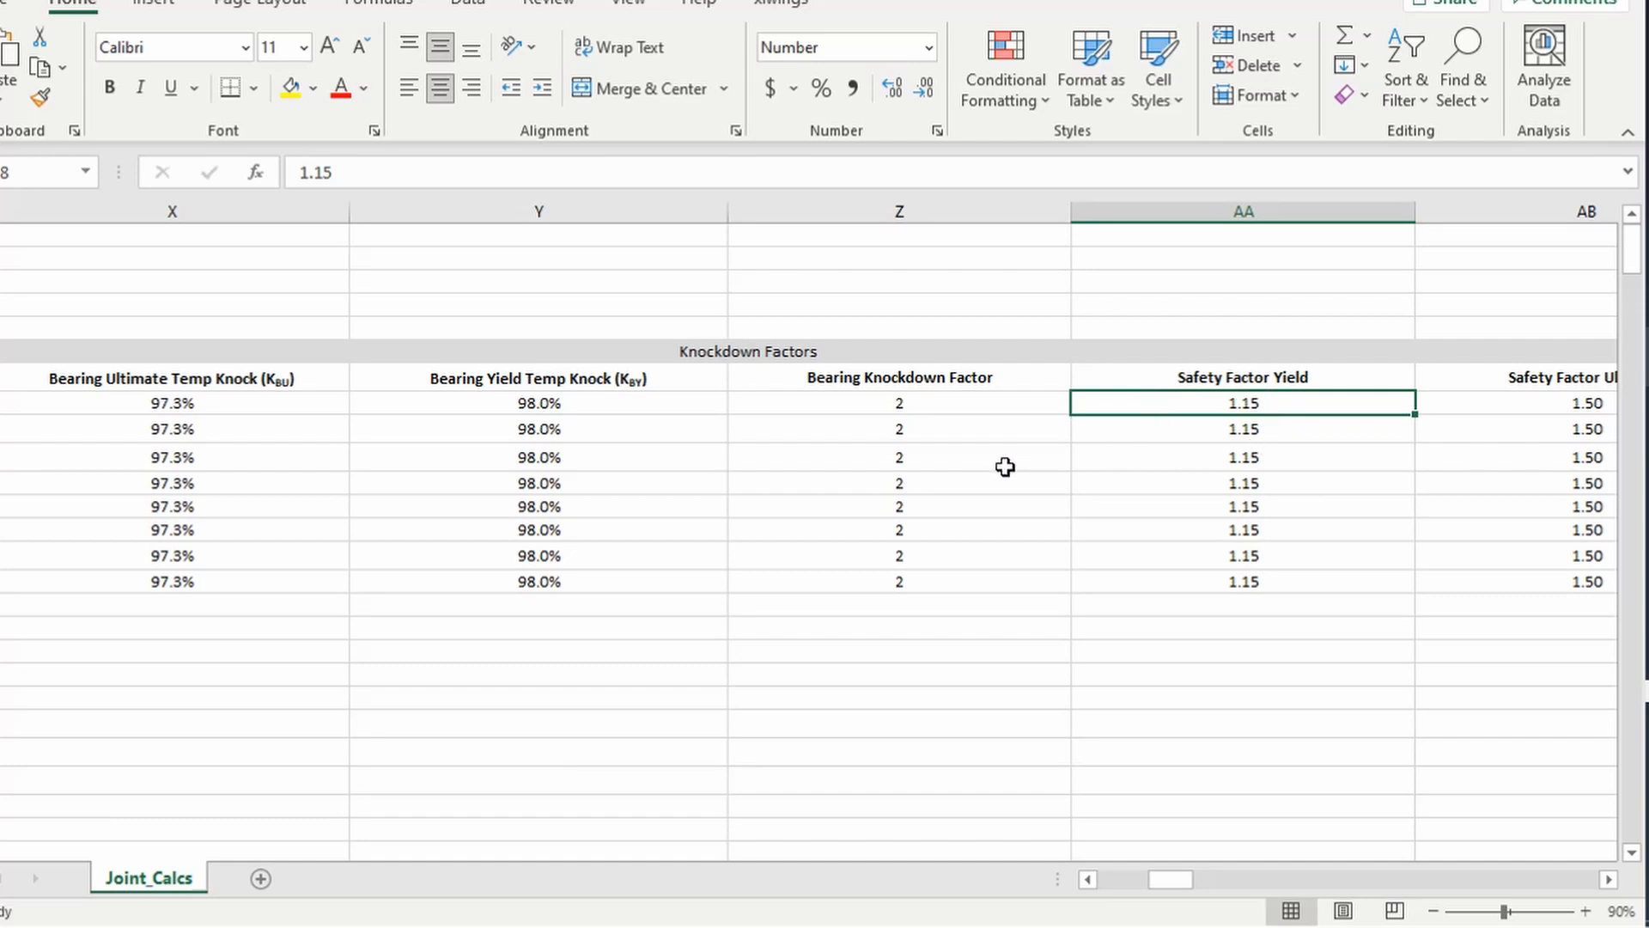
pyautogui.press('Right')
pyautogui.press('Right')
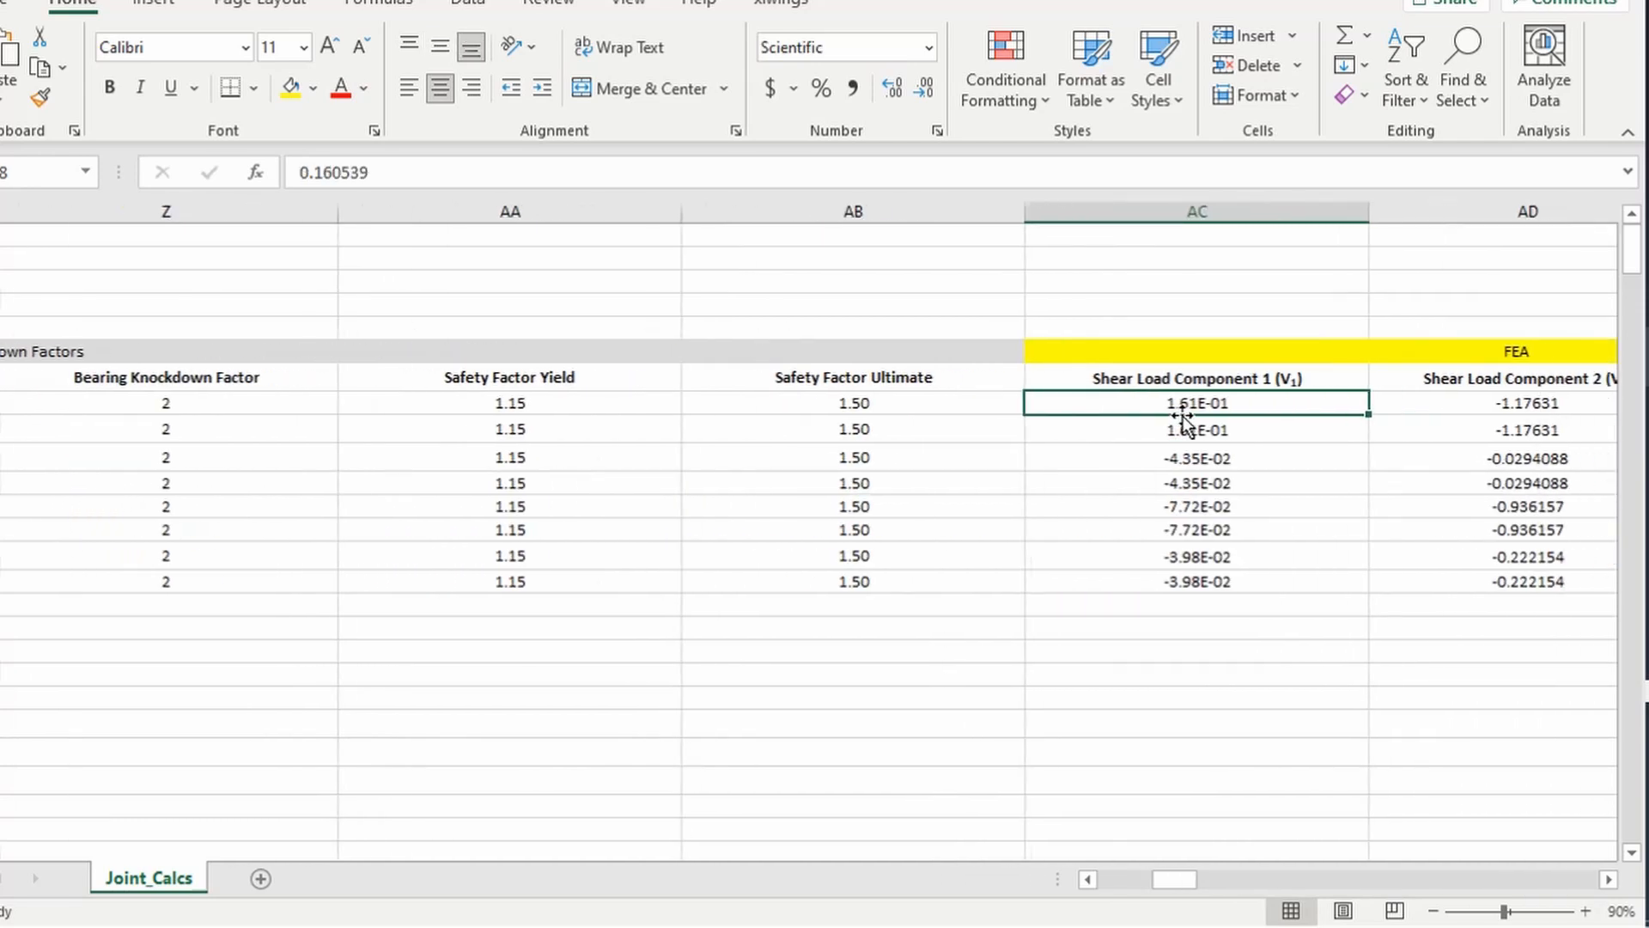
# - Go through the first fastener row from Shear Load Component 2 and the multiplier to the e/D ratio
pyautogui.press('Right')
pyautogui.press('Right')
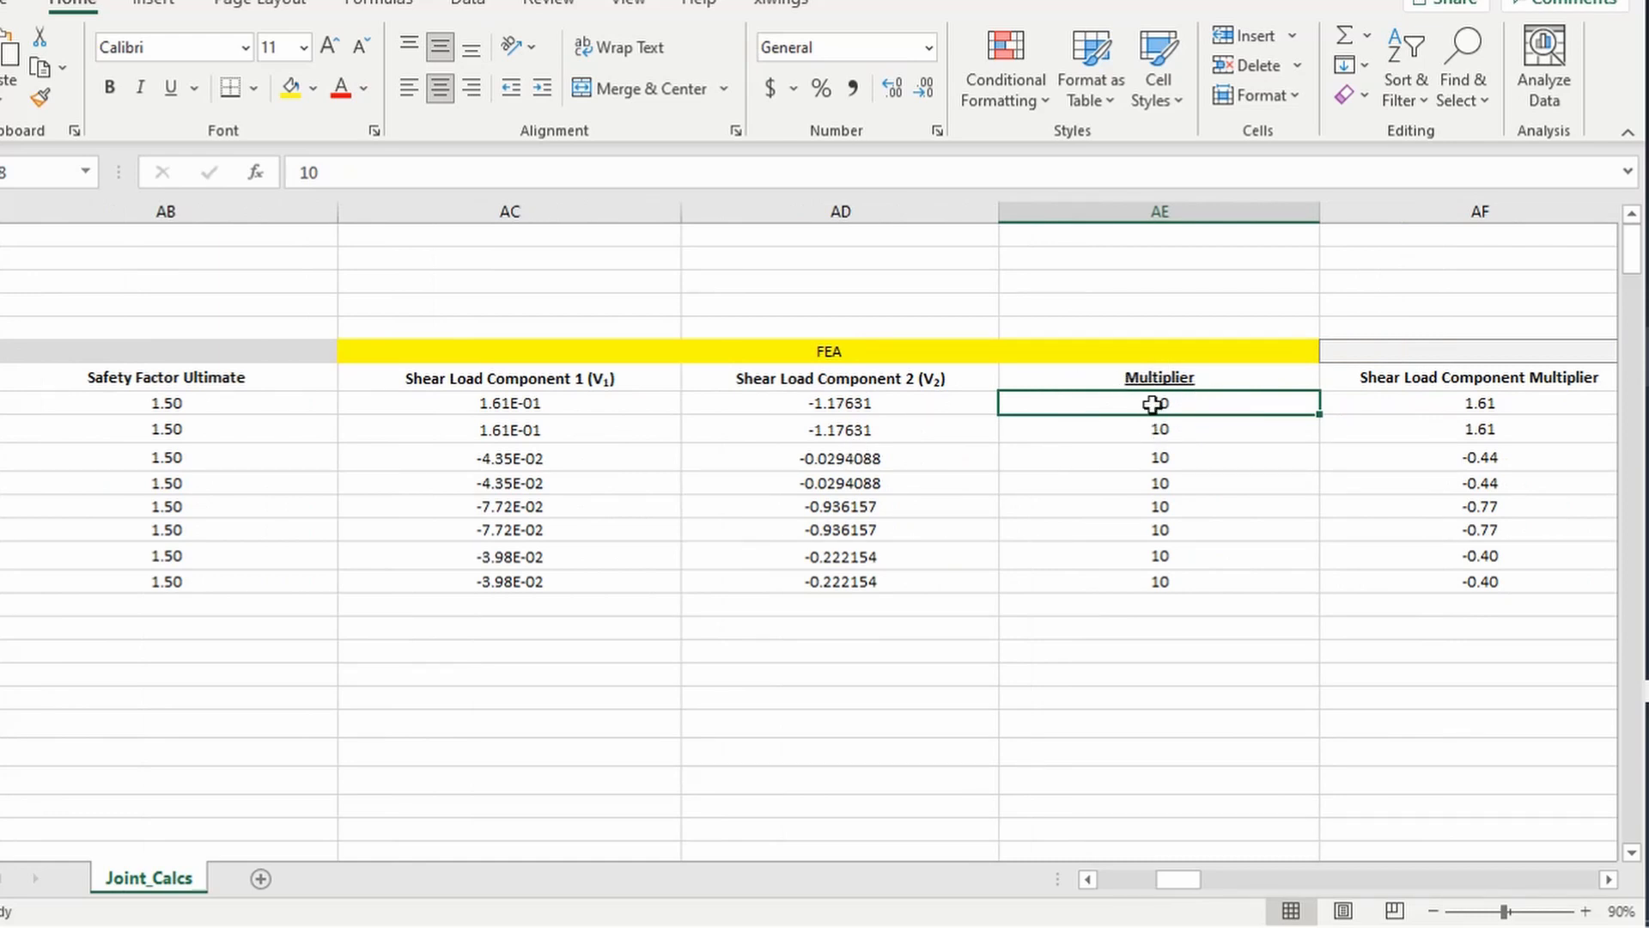
pyautogui.press('Right')
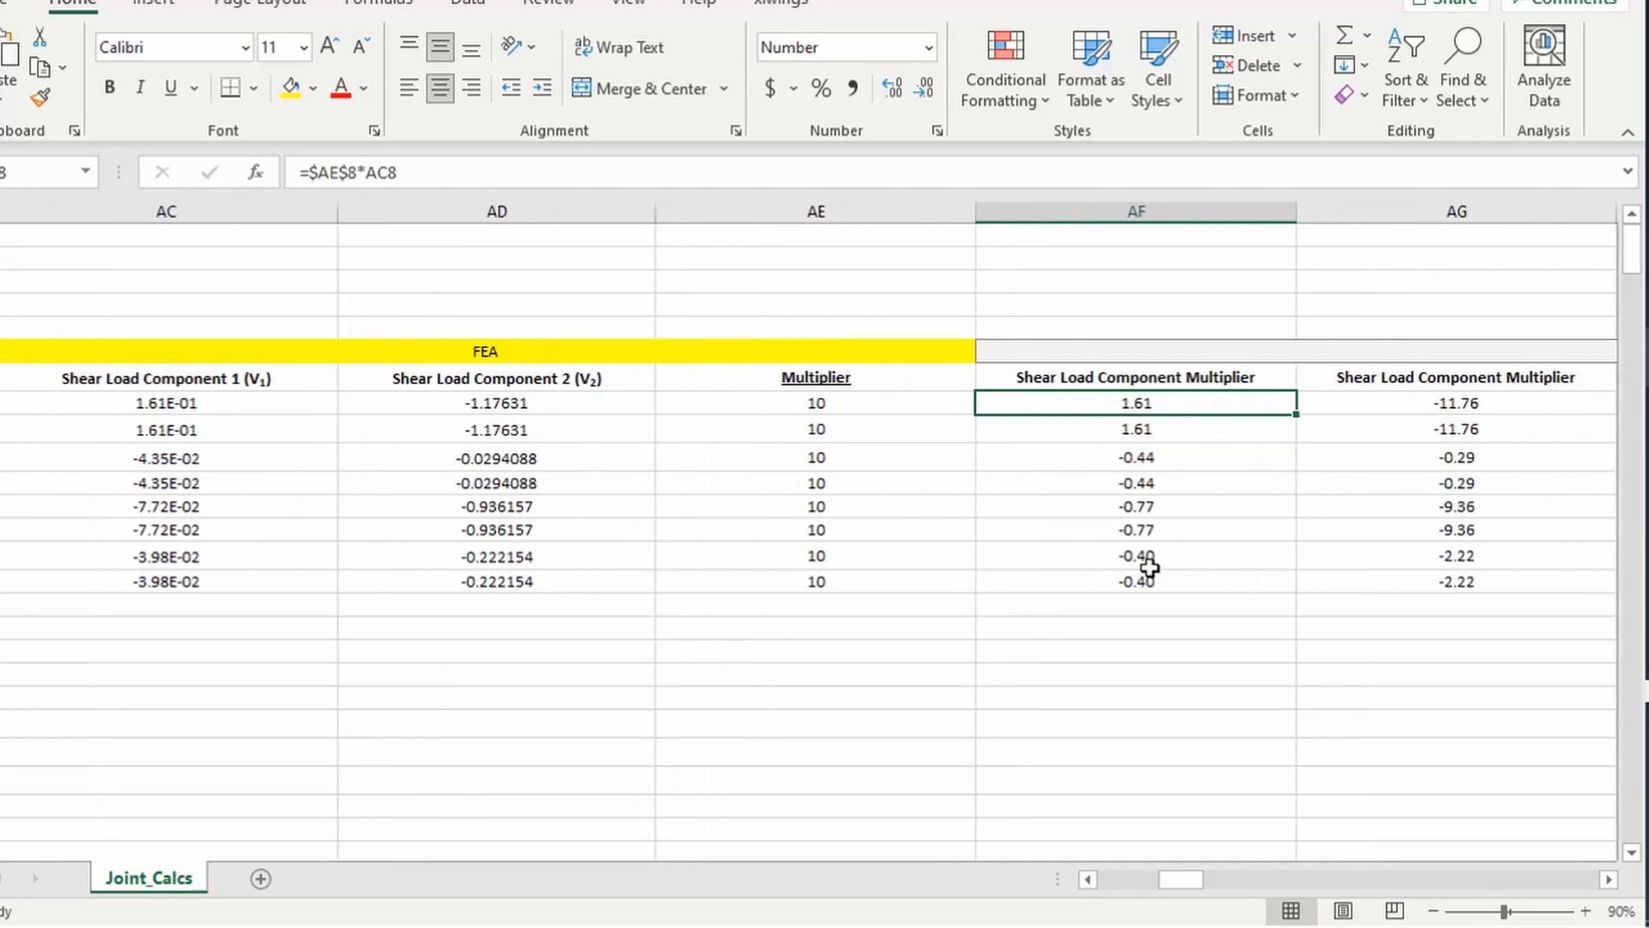
pyautogui.press('Right')
pyautogui.press('Right')
pyautogui.press('Right')
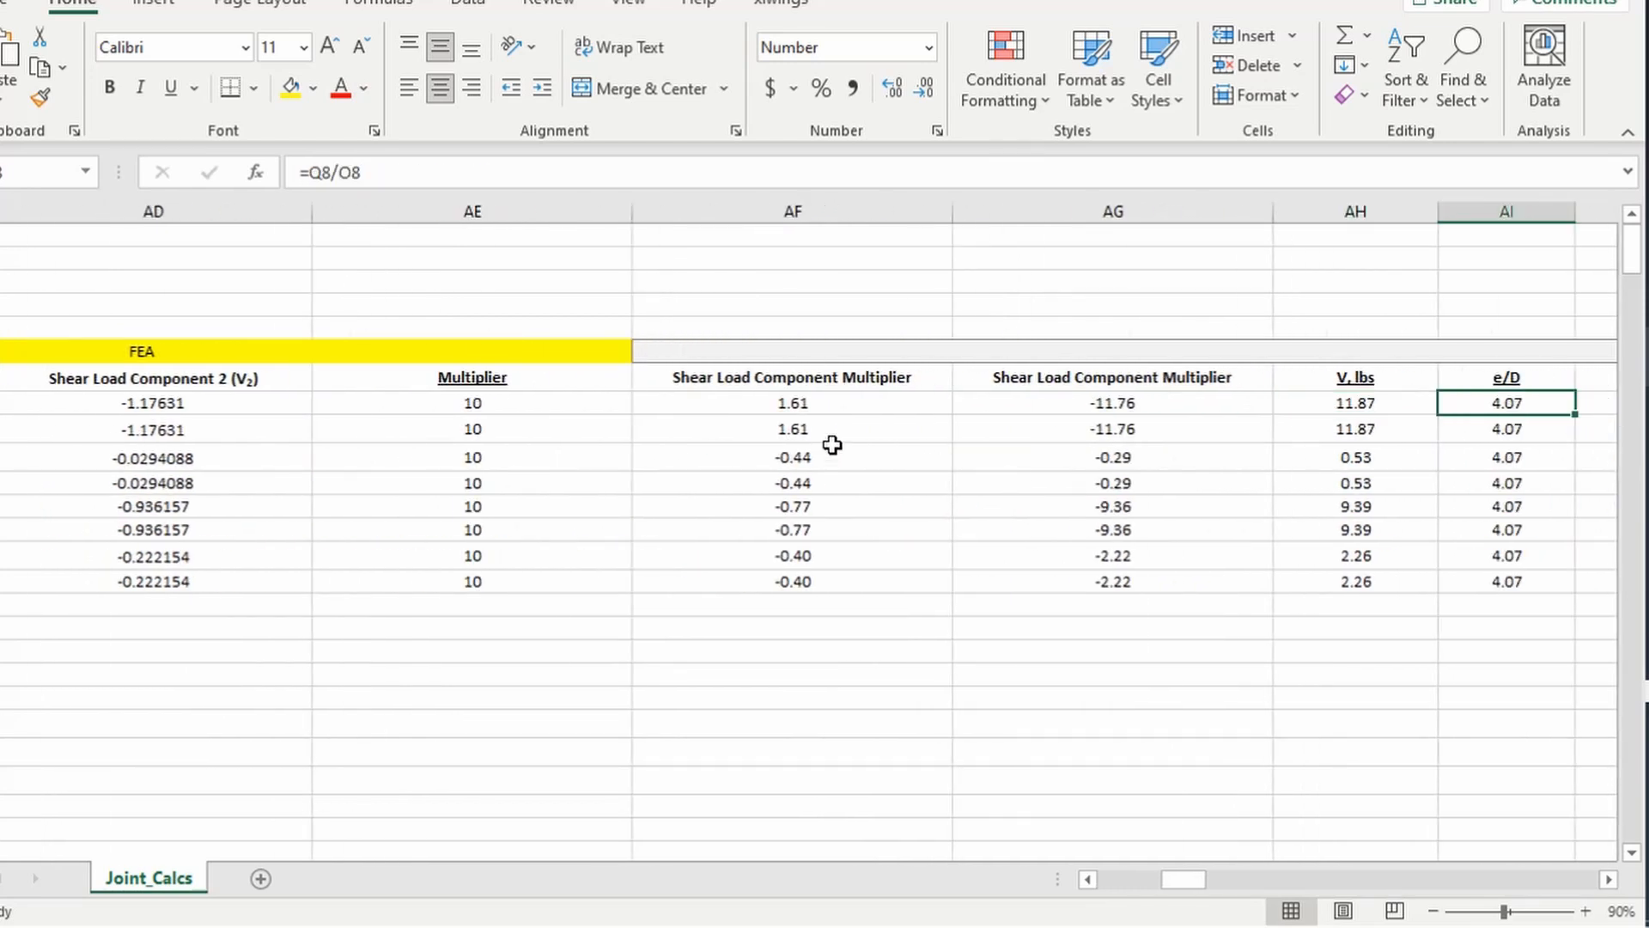
# - Inspect the first Shear Load Component Multiplier formula and the FEA cells it references, leaving it unchanged
pyautogui.click(751, 412)
pyautogui.doubleClick(752, 404)
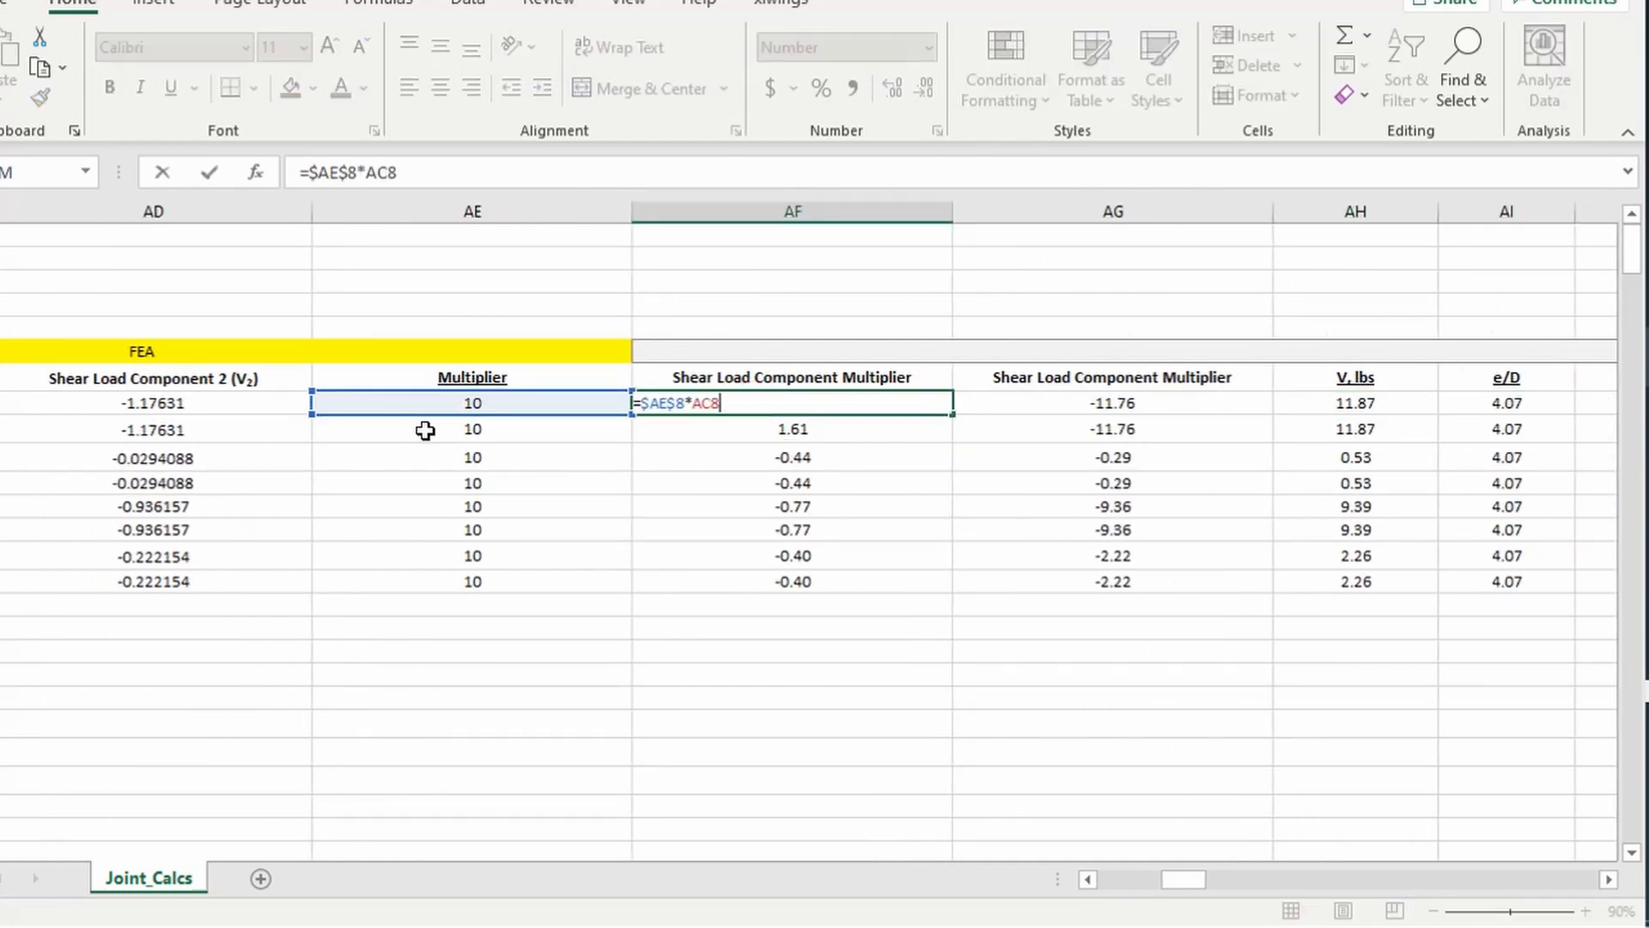
pyautogui.click(1090, 879)
pyautogui.press('Escape')
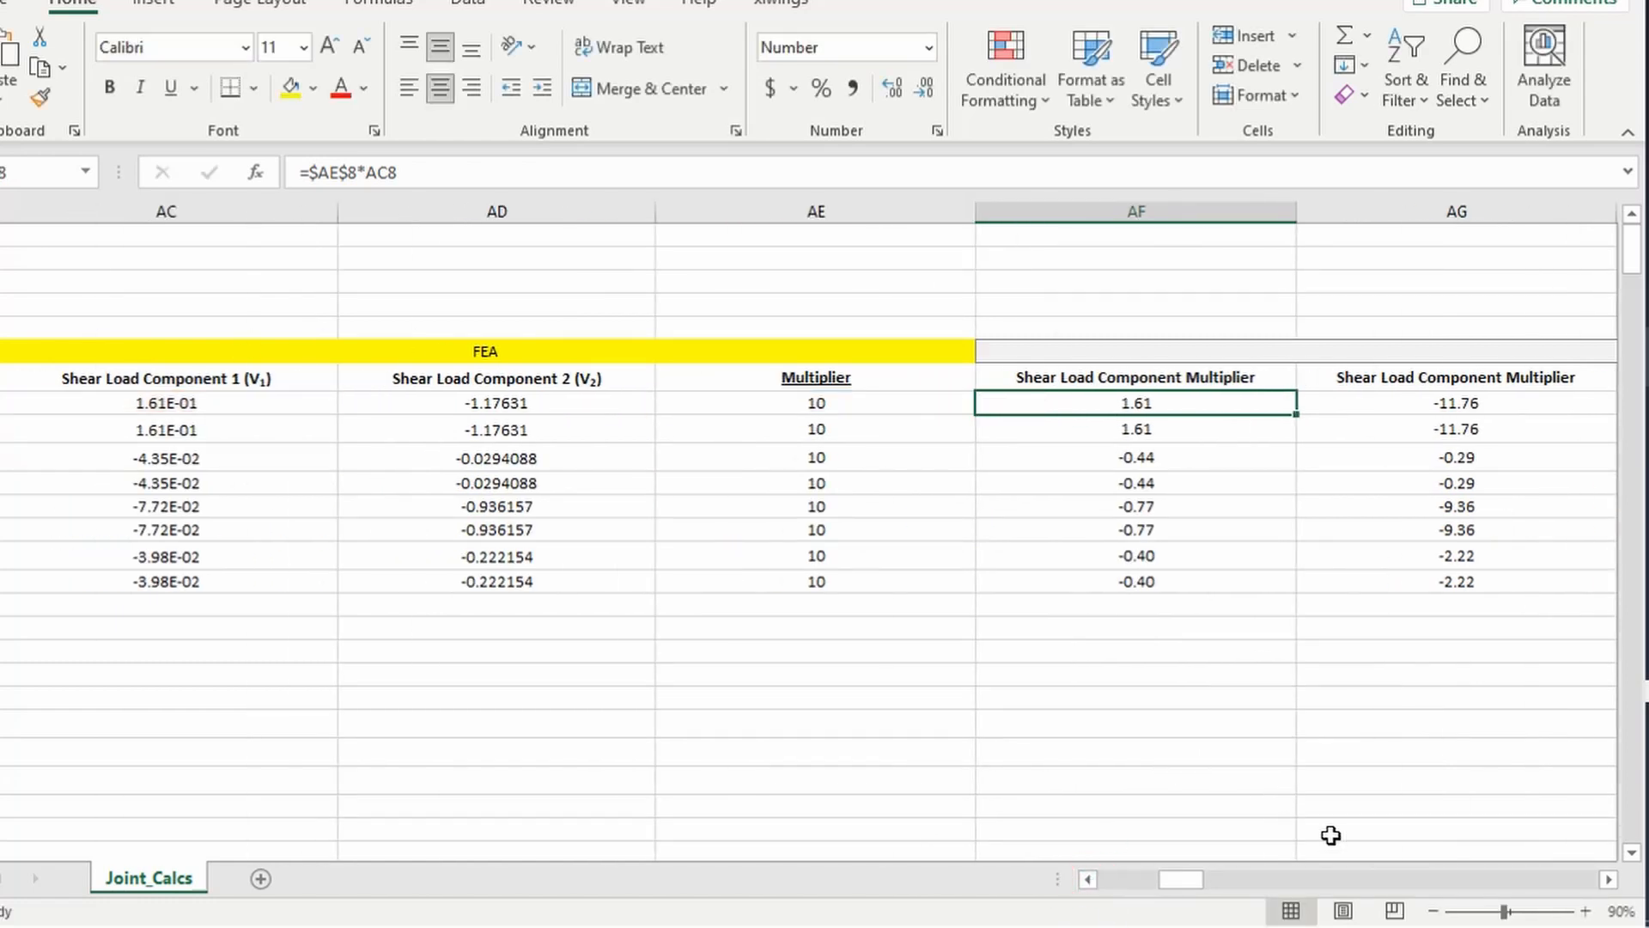
# - Go through the first fastener row's calculations from the second Shear Load Component Multiplier and V to the bearing area
pyautogui.press('Right')
pyautogui.press('Right')
pyautogui.press('Right')
pyautogui.press('Right')
pyautogui.press('Right')
pyautogui.press('Right')
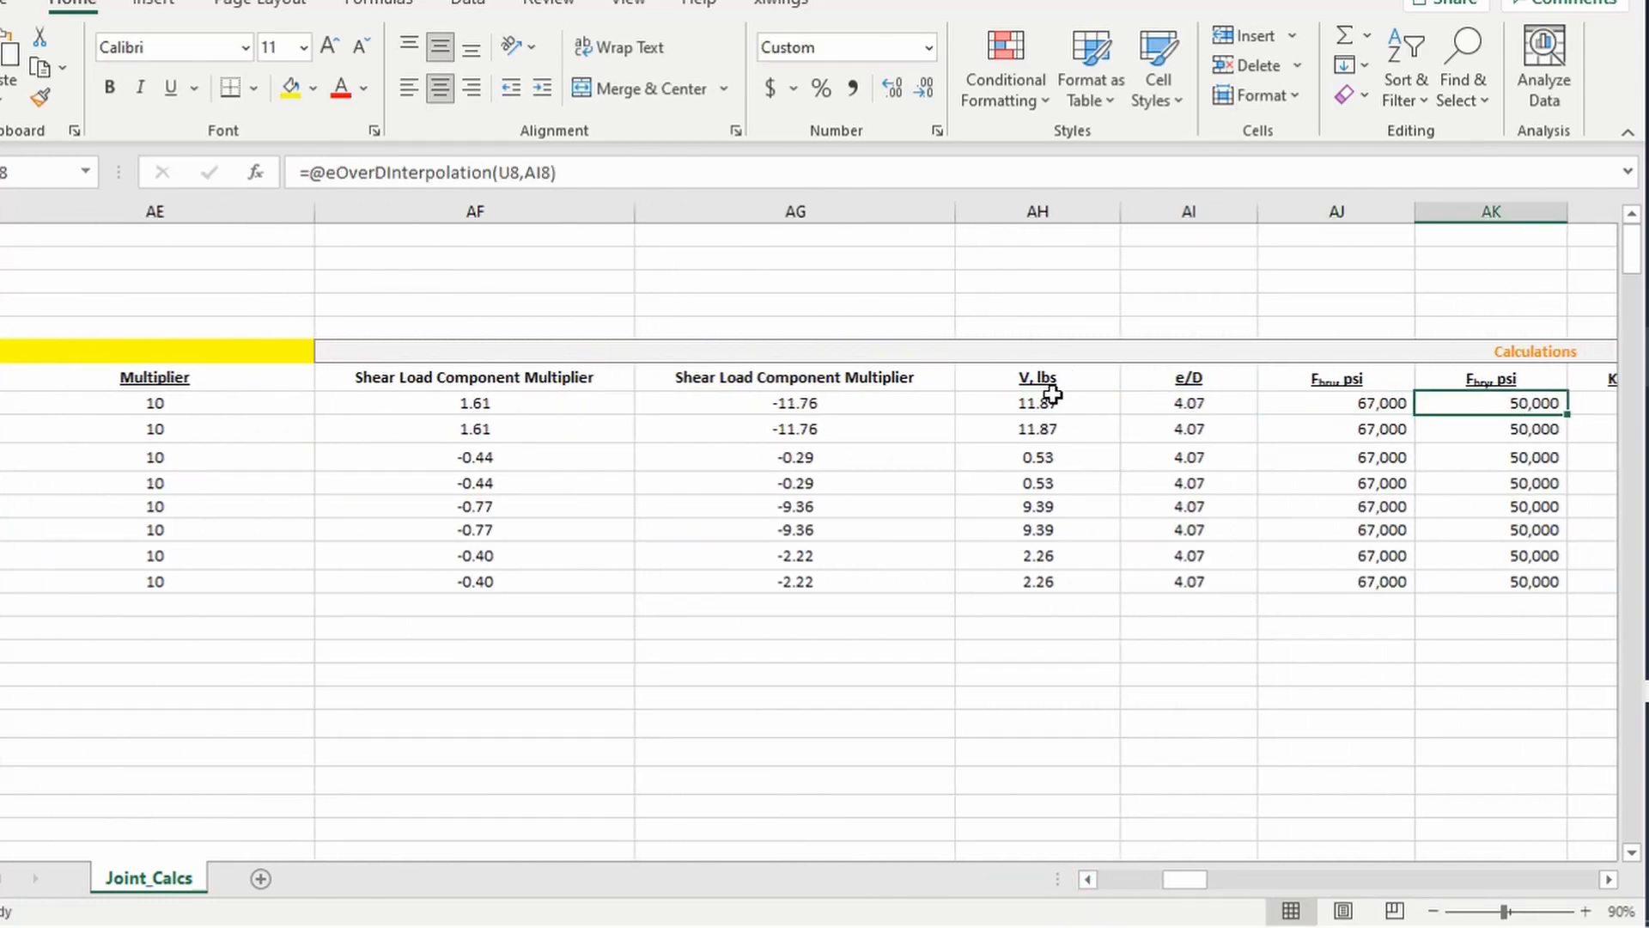
pyautogui.press('Right')
pyautogui.press('Right')
pyautogui.press('Right')
pyautogui.press('Right')
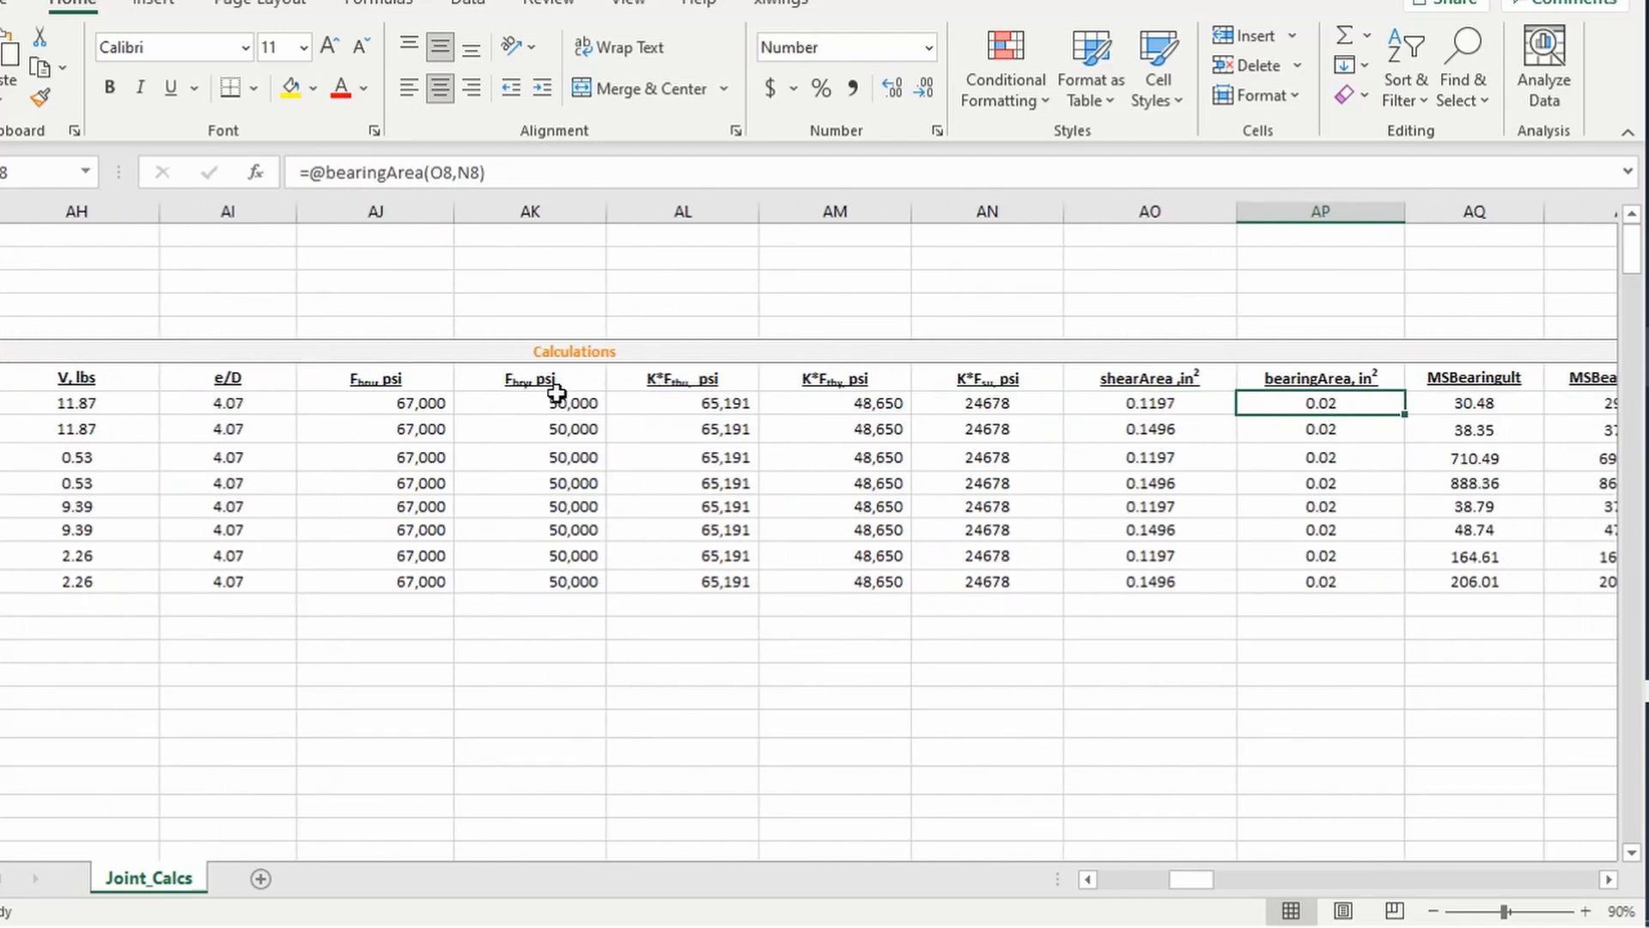
# - Review the first row's knocked-down shear allowable and areas, and select all MSBearingult, MSBearingyield and MSTearout values in the fastener table
pyautogui.click(971, 410)
pyautogui.press('Right')
pyautogui.press('Right')
pyautogui.press('Right')
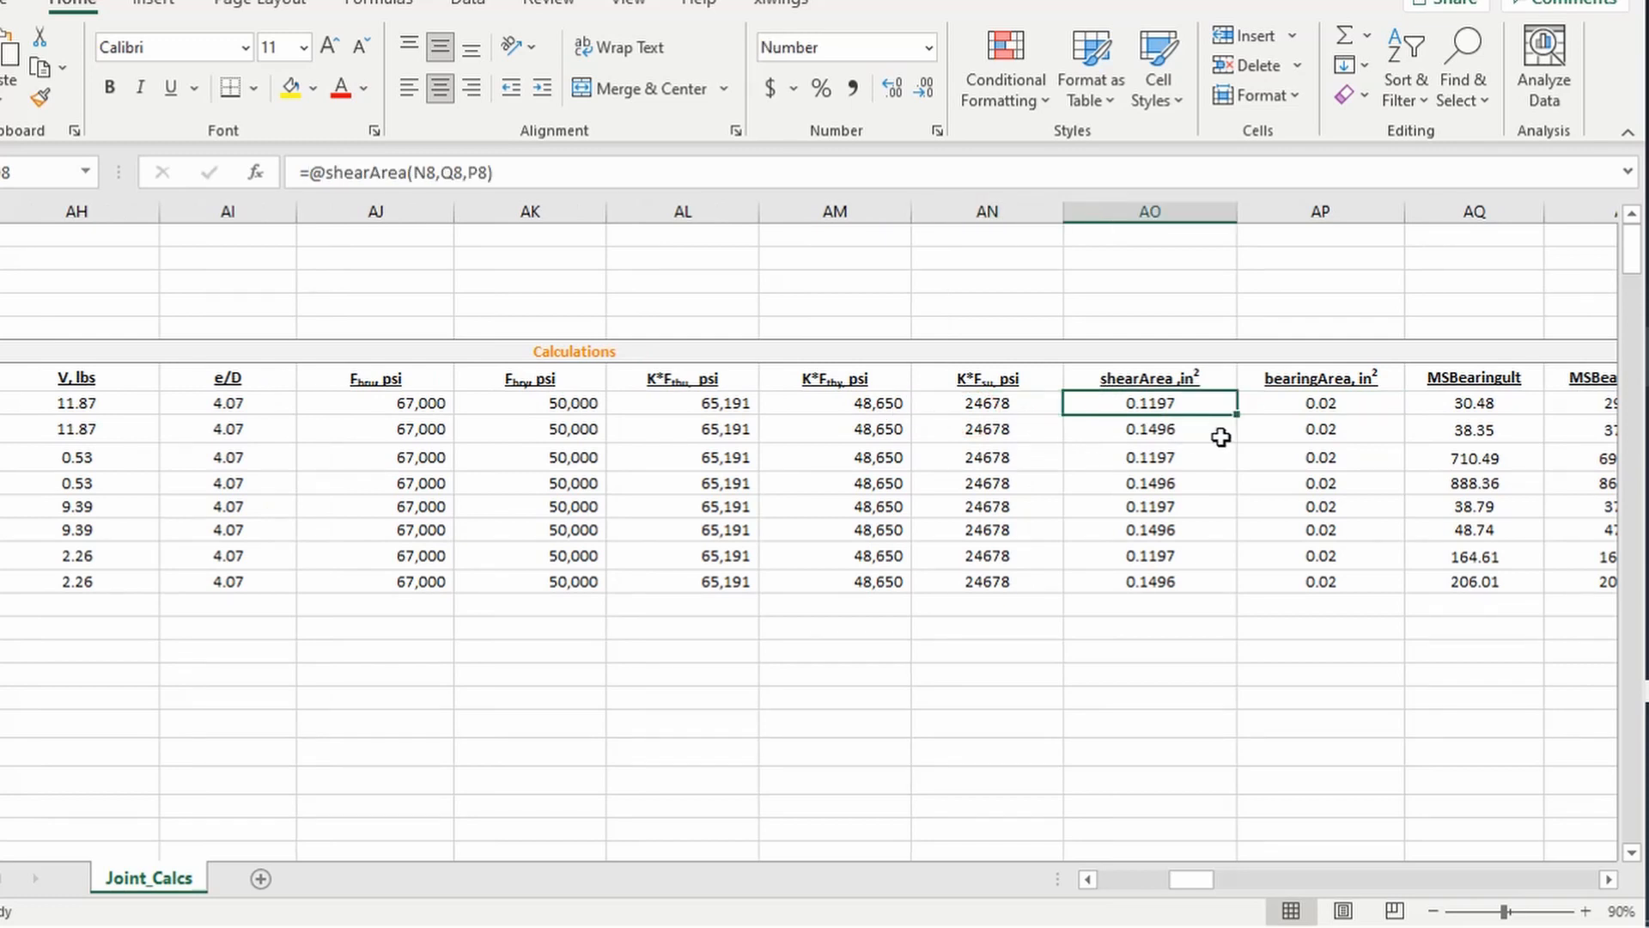
pyautogui.press('Right')
pyautogui.press('Right')
pyautogui.press('Right')
pyautogui.press('Right')
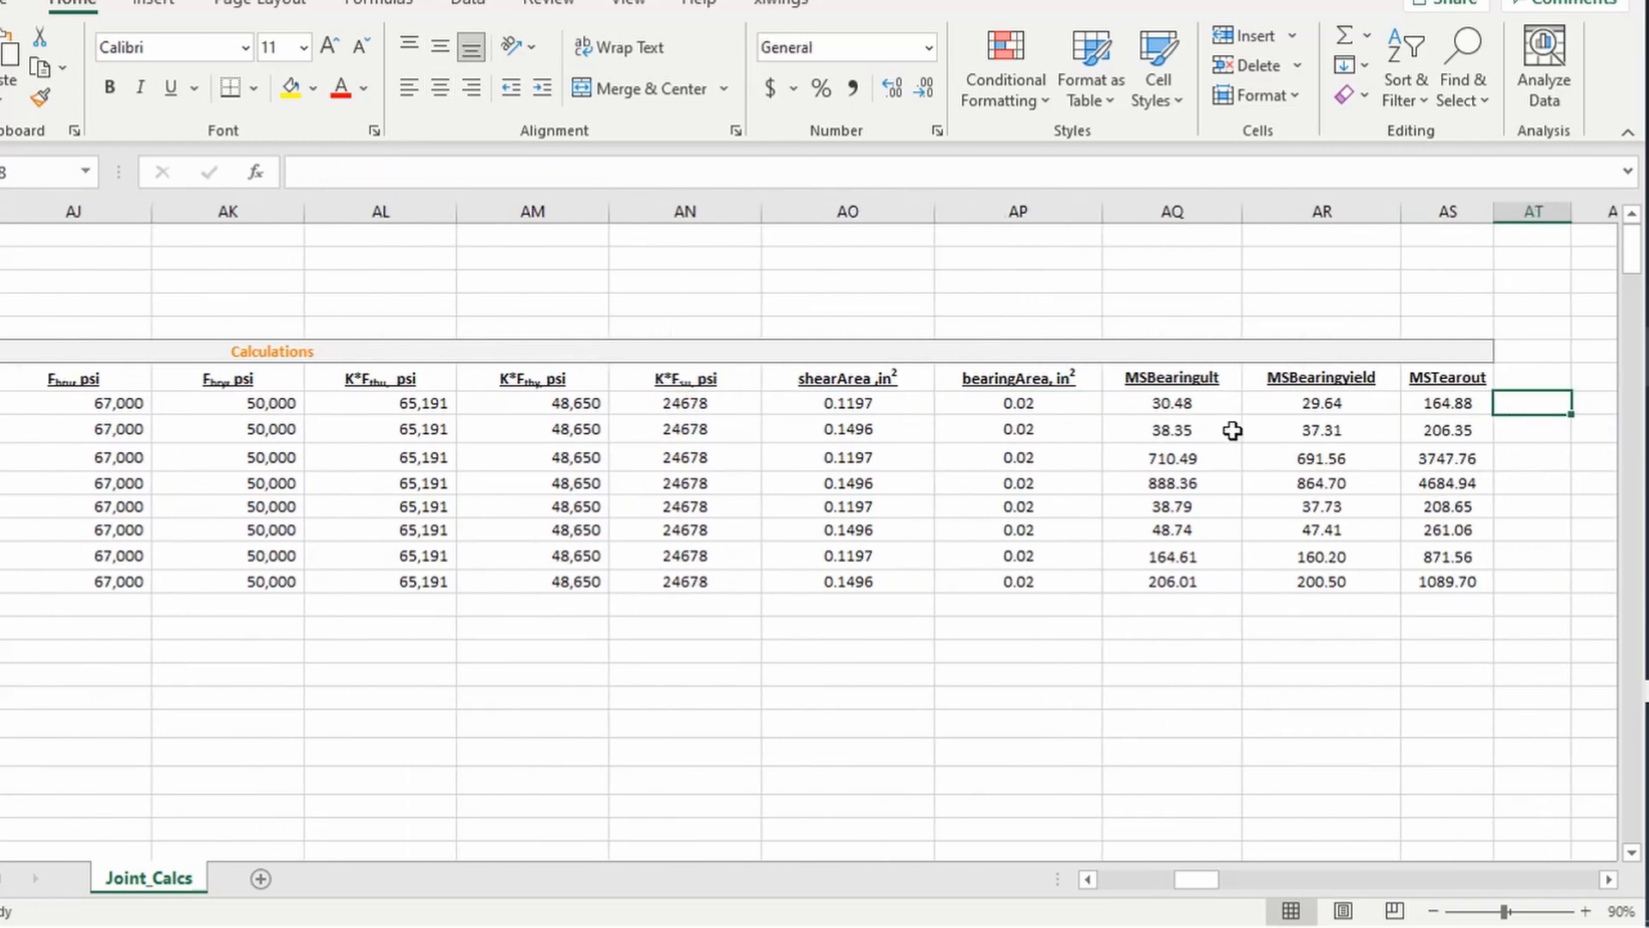
pyautogui.moveTo(1077, 402); pyautogui.dragTo(1272, 585)
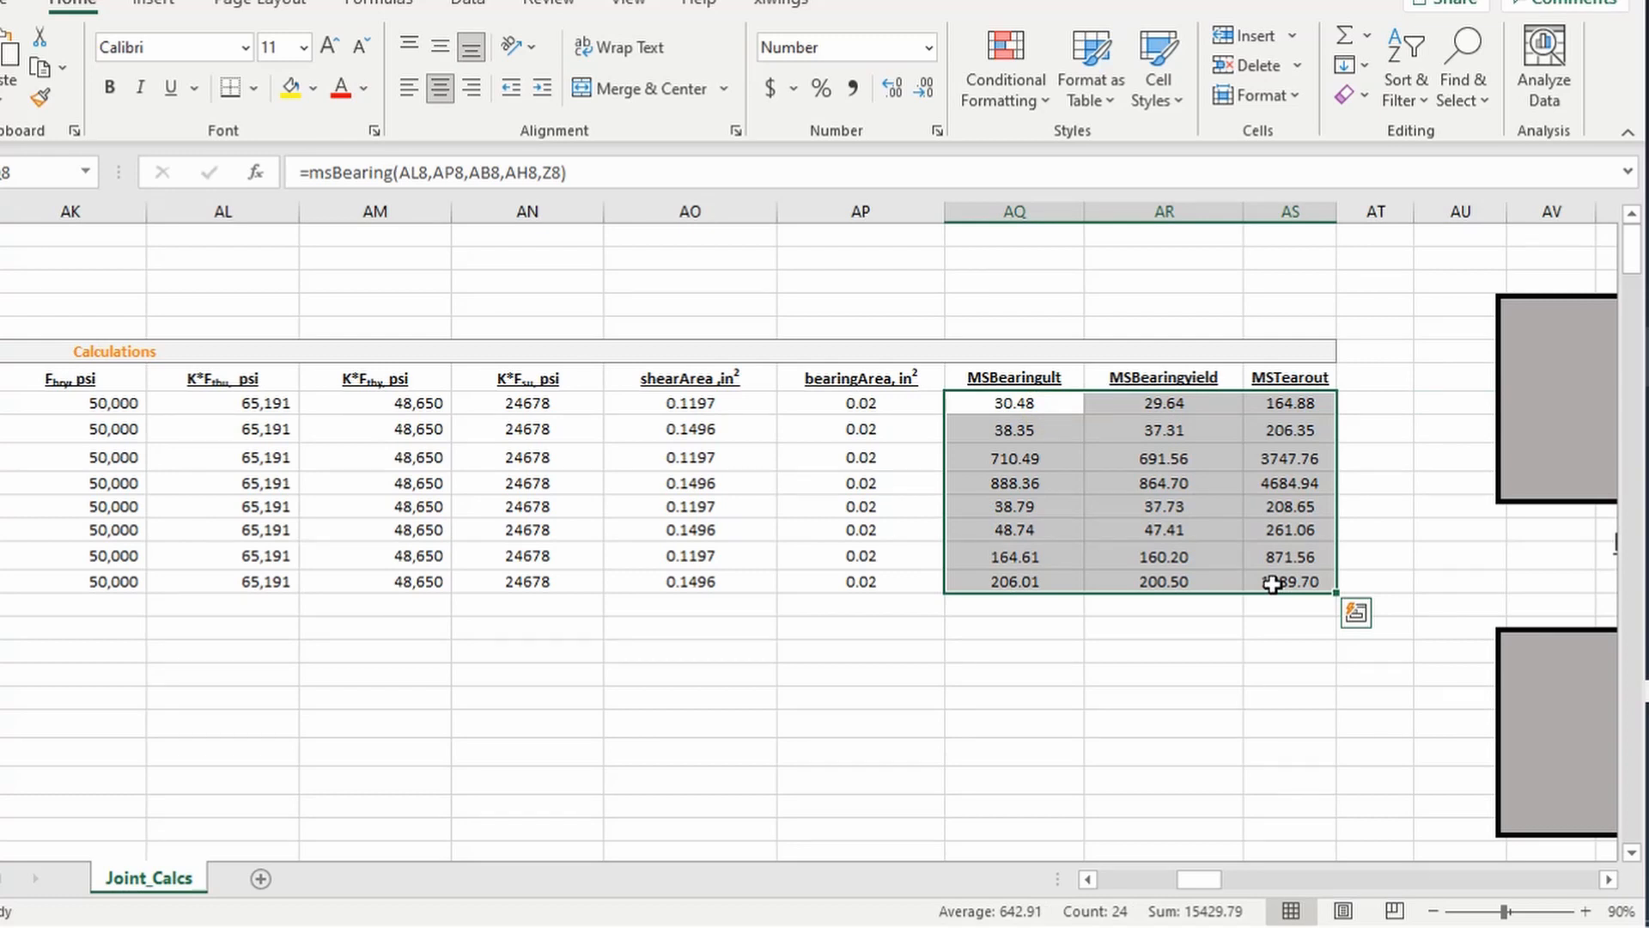